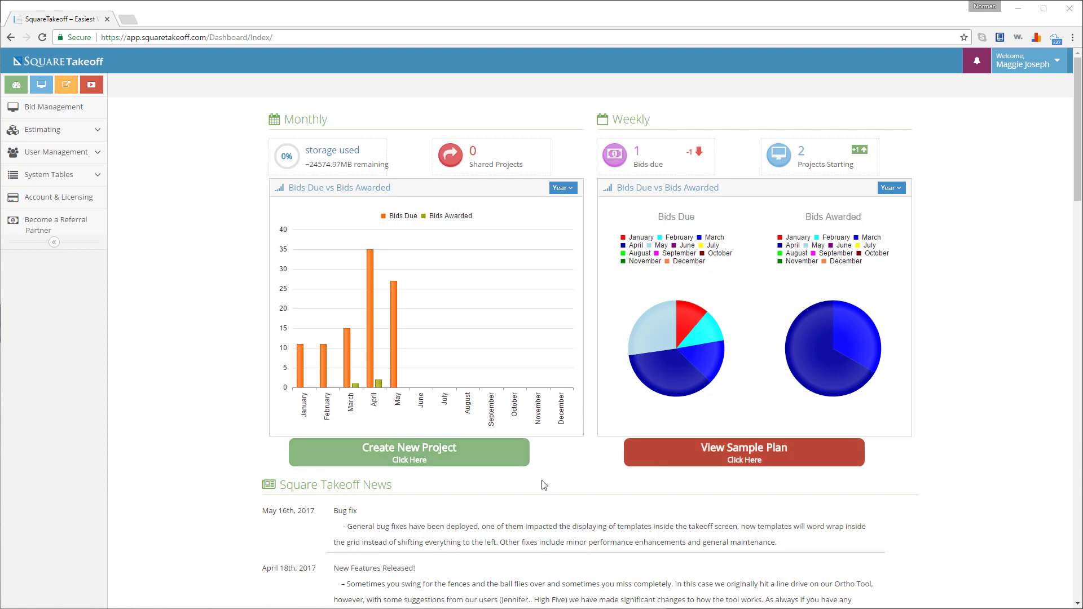
- Expand and collapse the Estimating, User Management and System Tables sidebar menus
scroll(331, 516, down, 2)
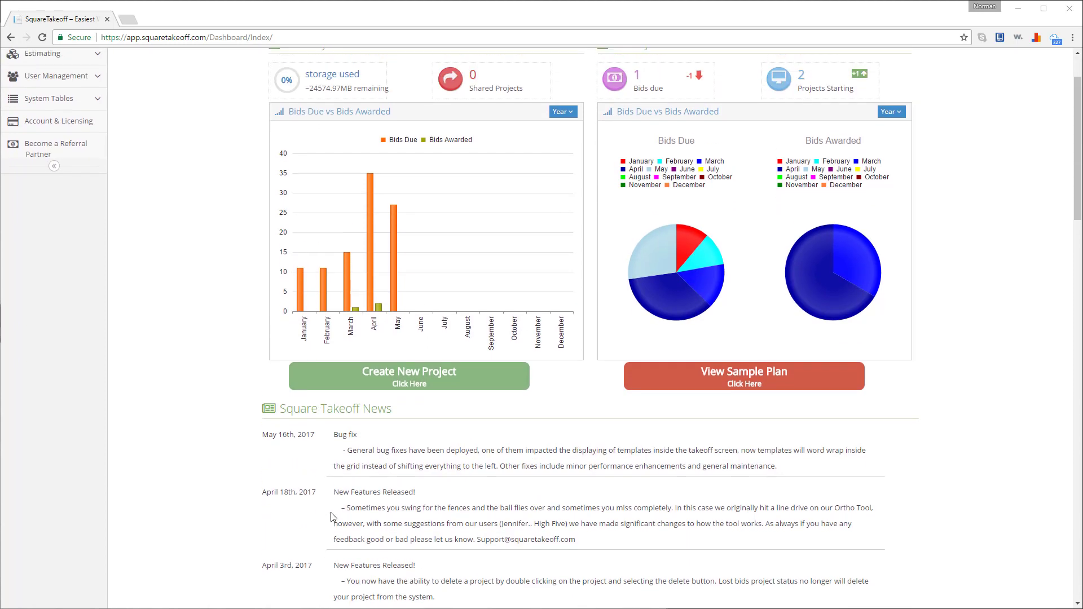
scroll(162, 186, up, 2)
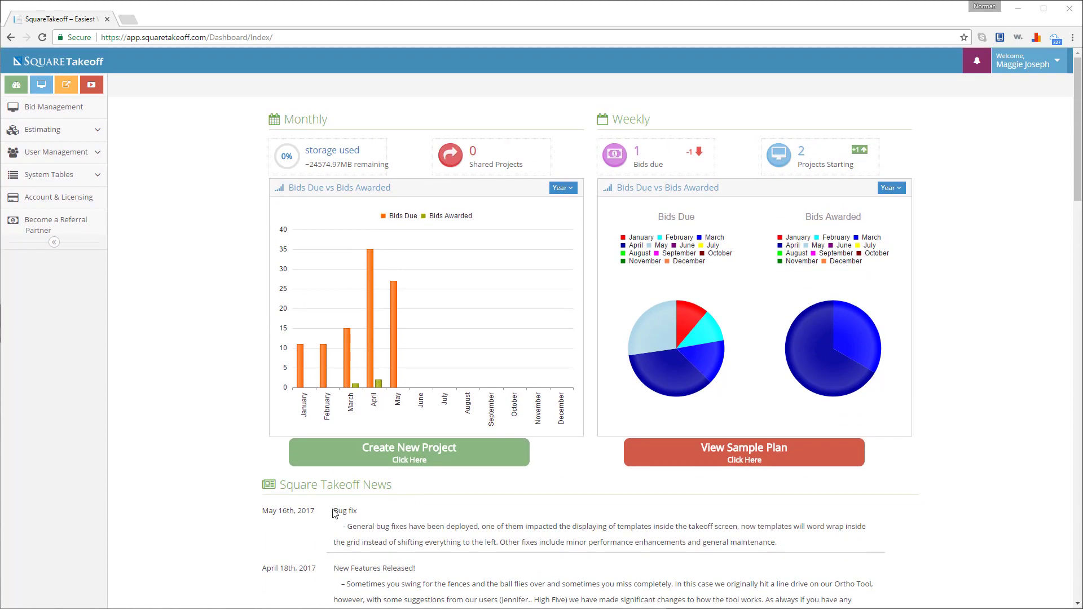
click(65, 135)
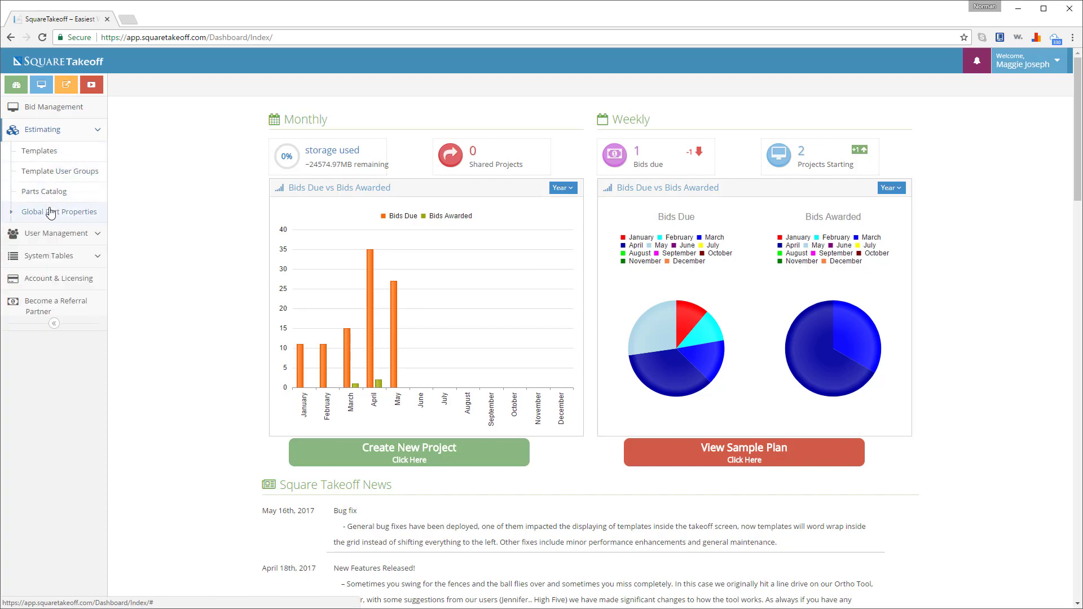
click(53, 132)
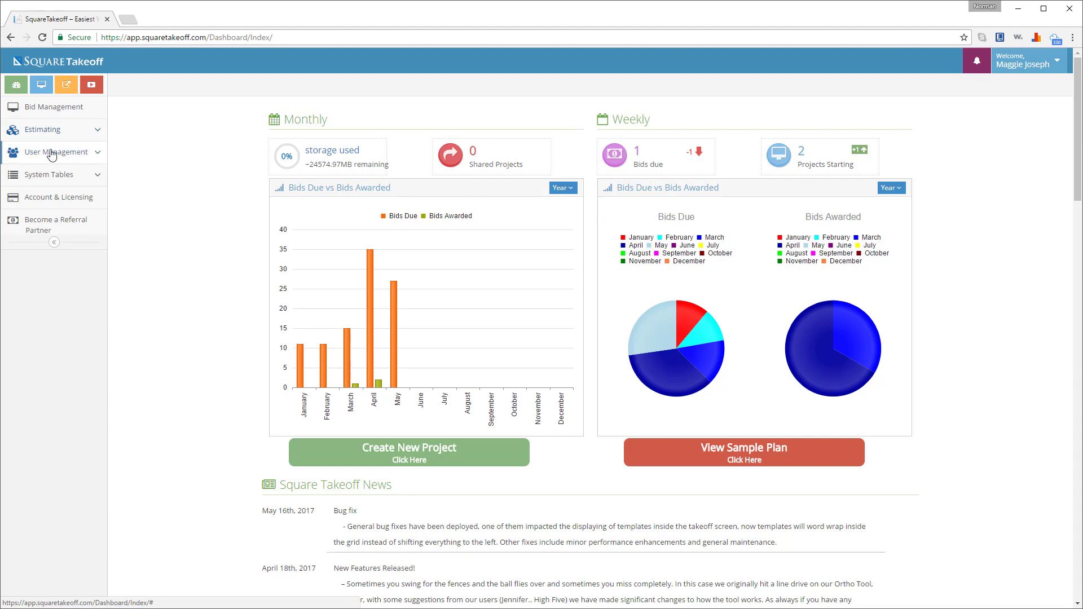
click(52, 153)
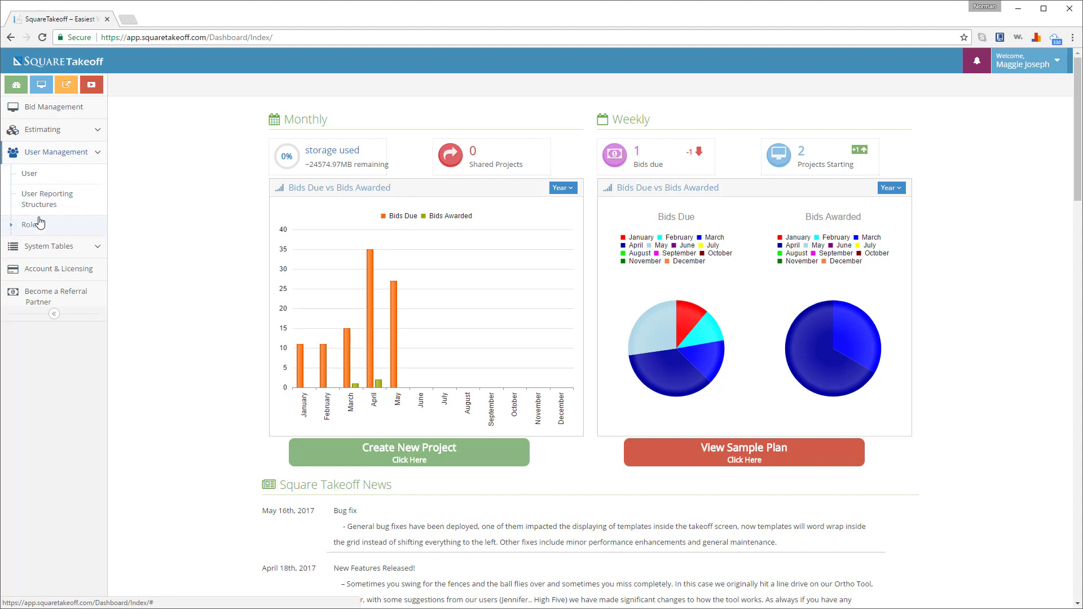
click(50, 156)
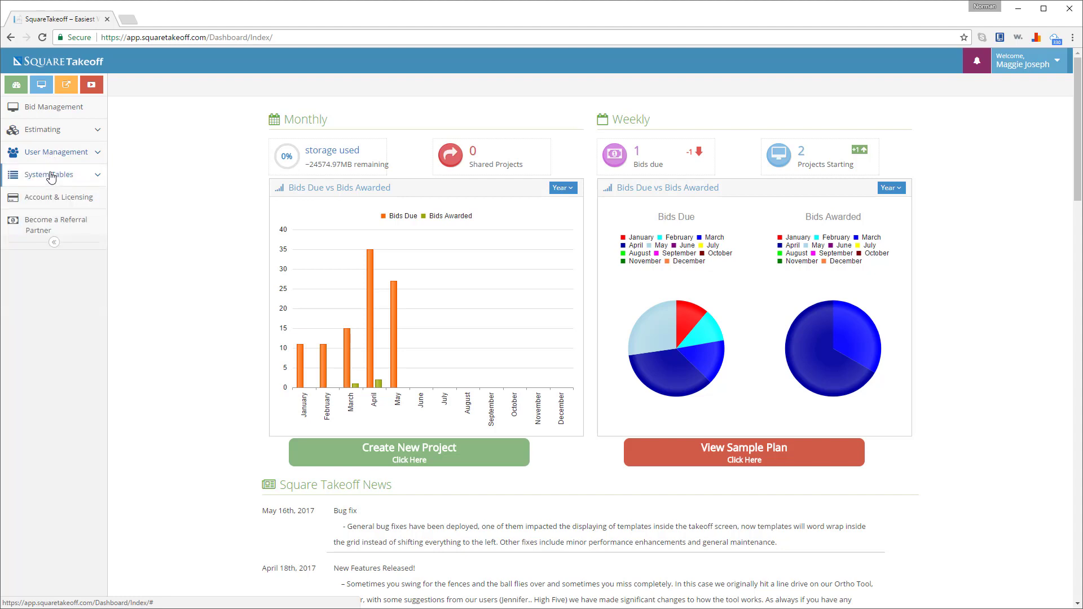
click(50, 176)
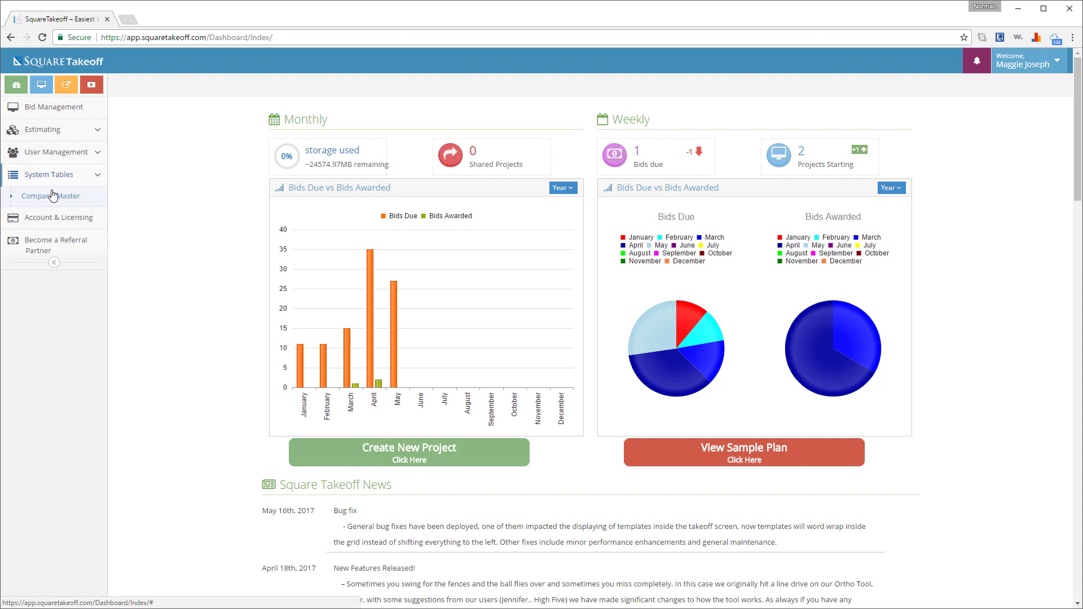
click(60, 179)
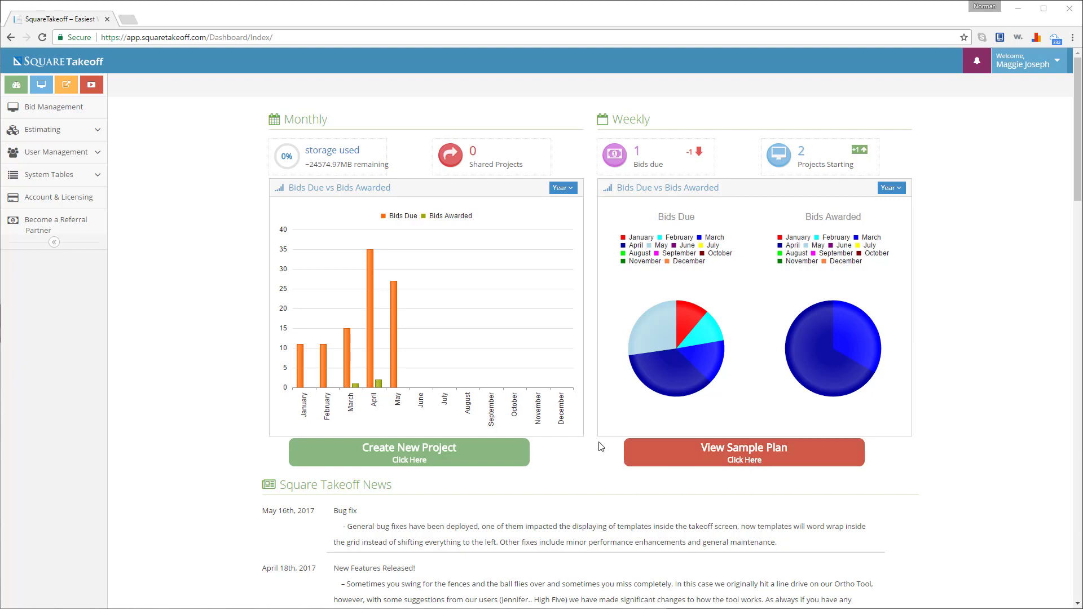
- Open Bid Management to show the May 2017 project calendar
scroll(595, 439, down, 3)
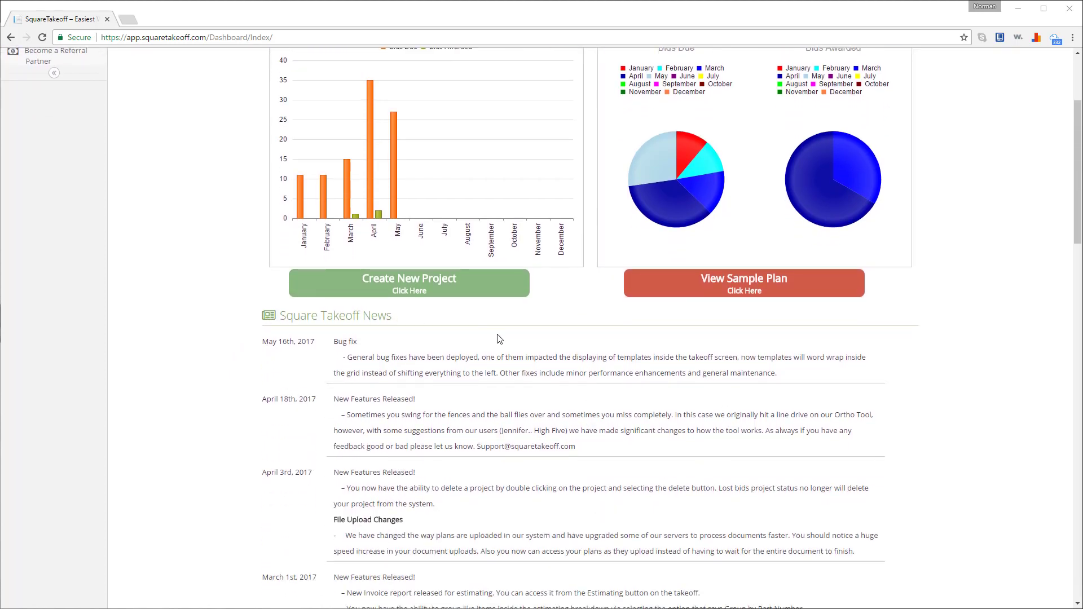
scroll(512, 344, up, 2)
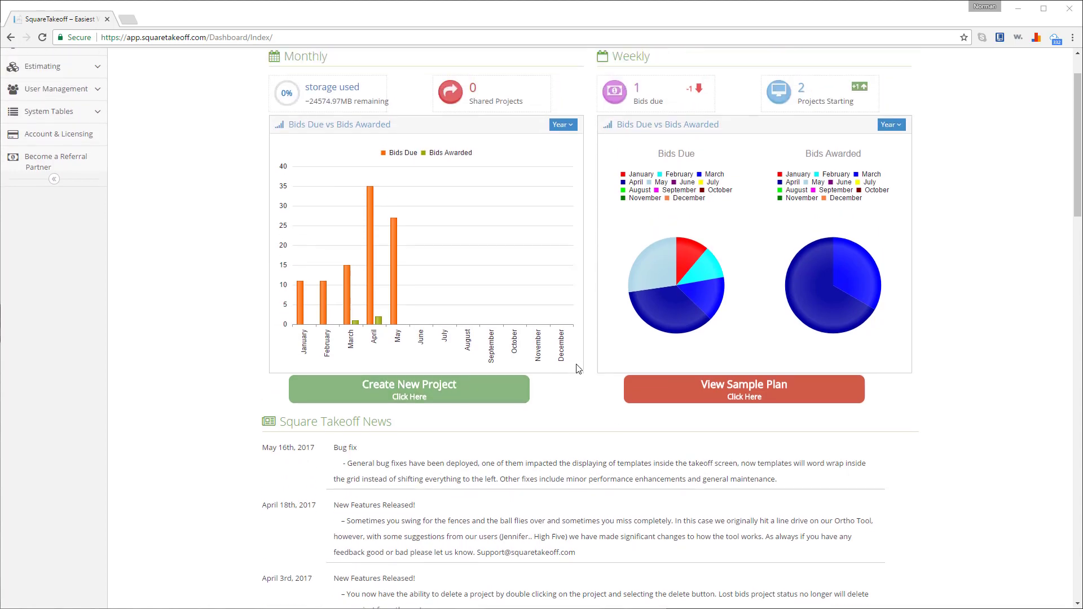
scroll(596, 385, up, 1)
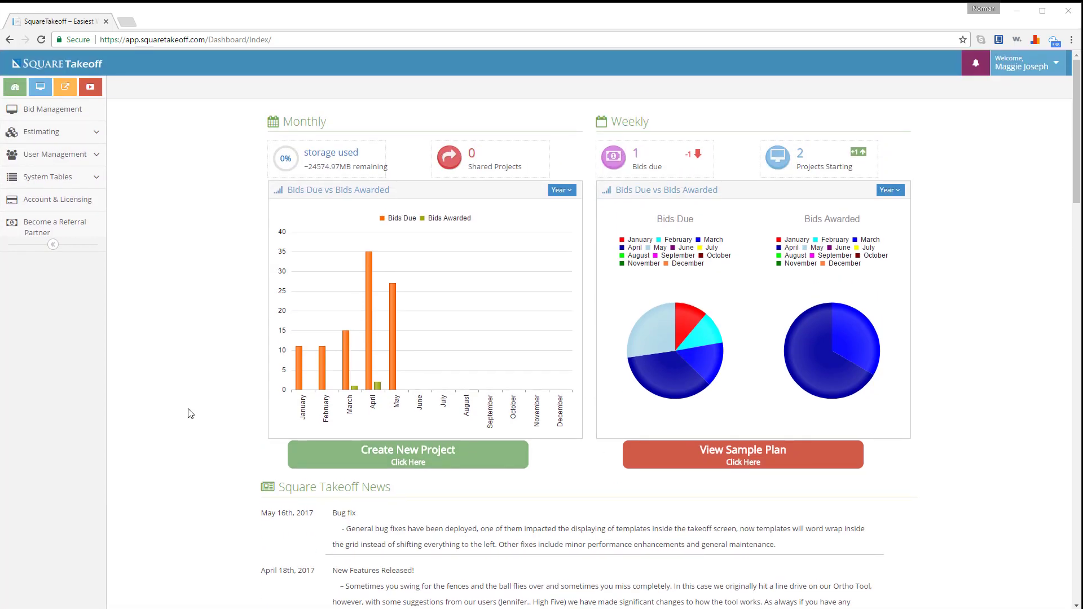
click(43, 112)
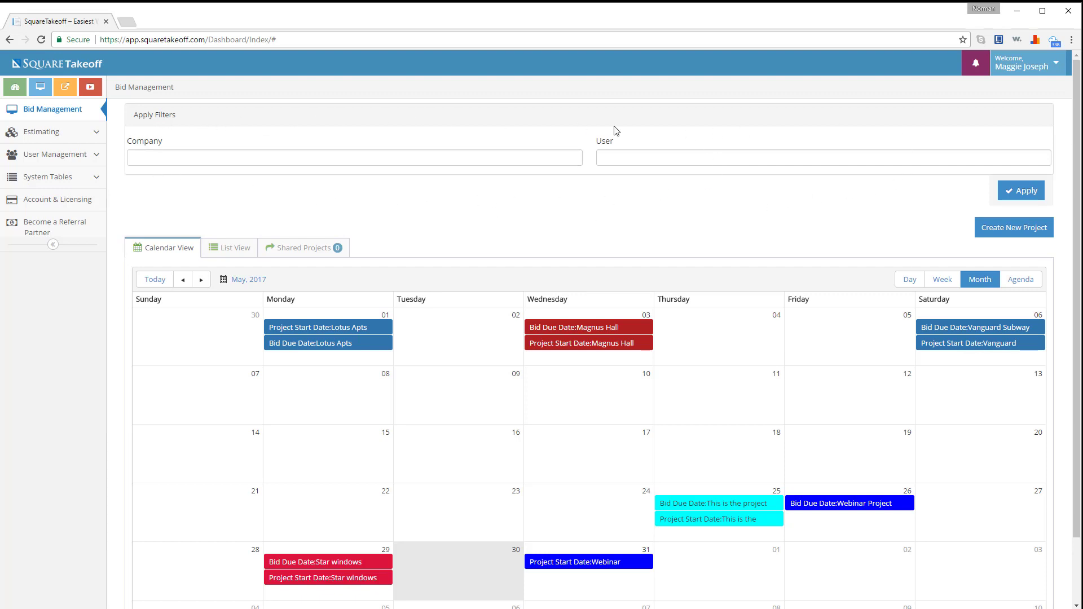
click(367, 157)
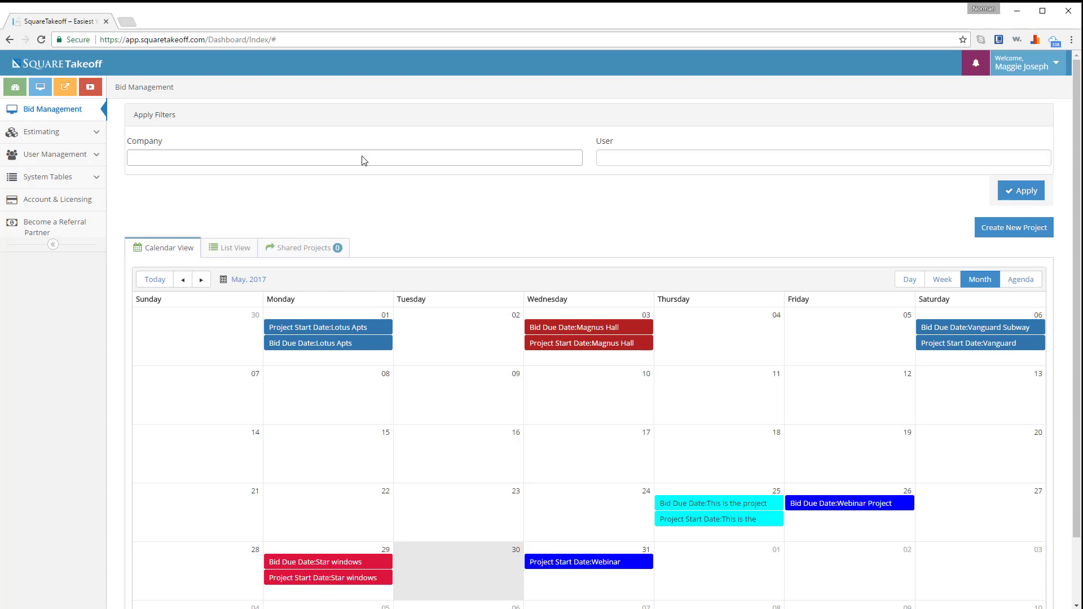
click(364, 161)
click(308, 191)
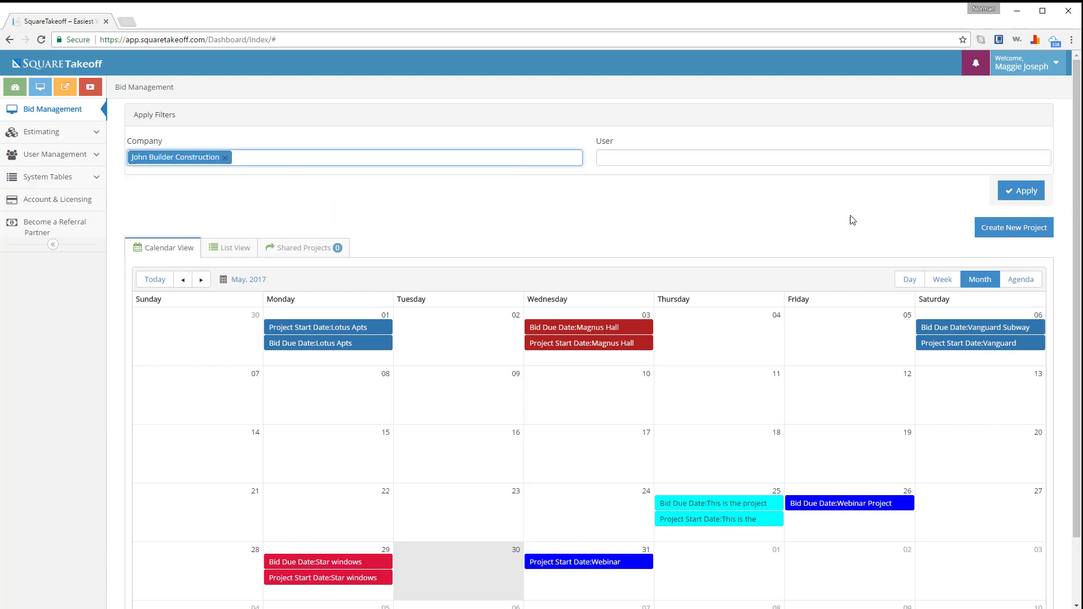
click(1010, 196)
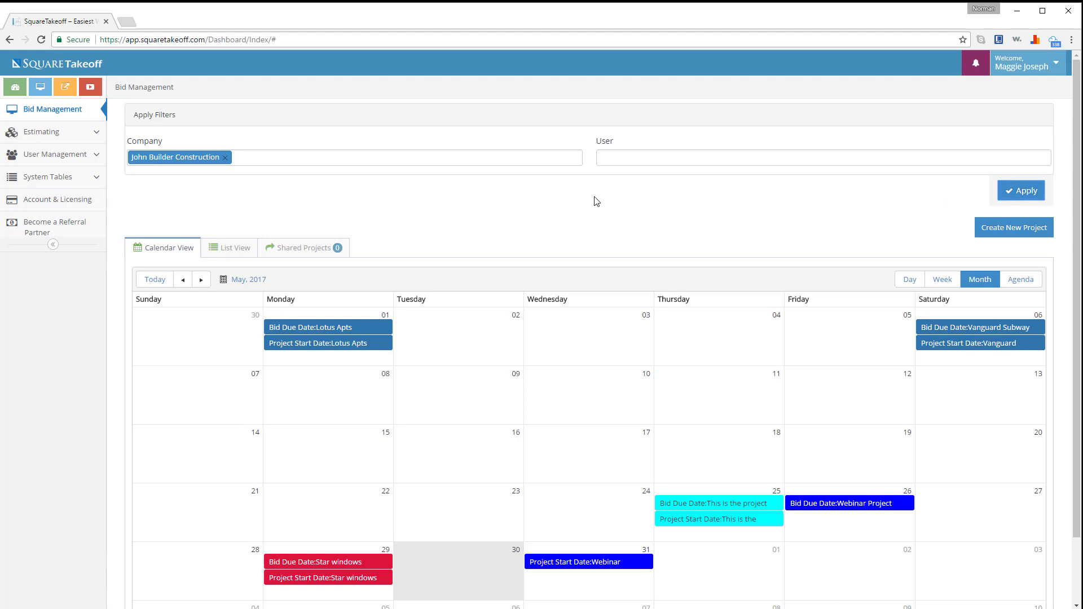
click(226, 160)
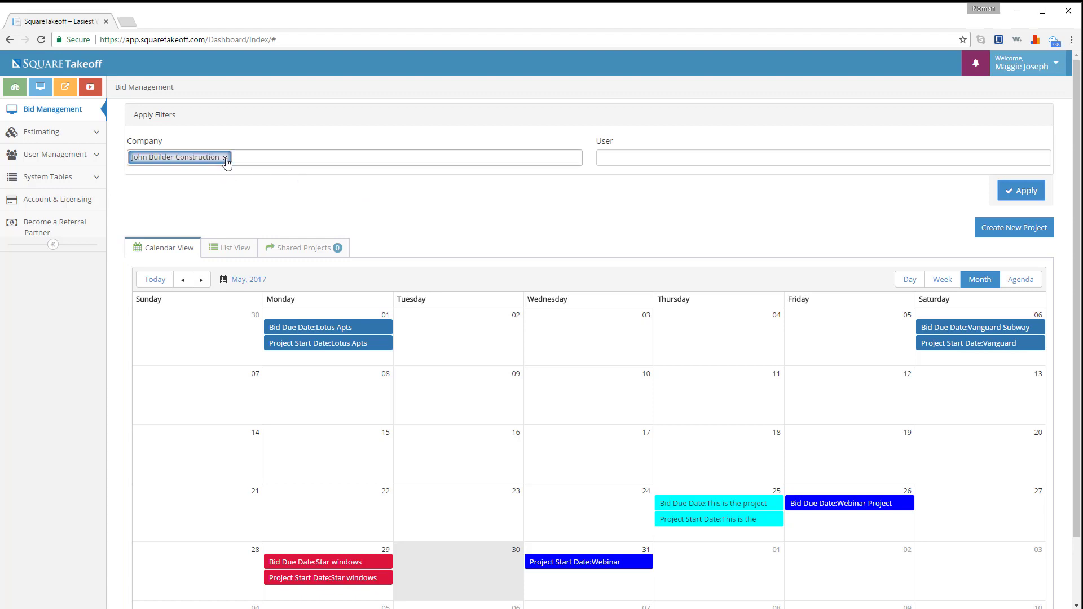
click(1009, 193)
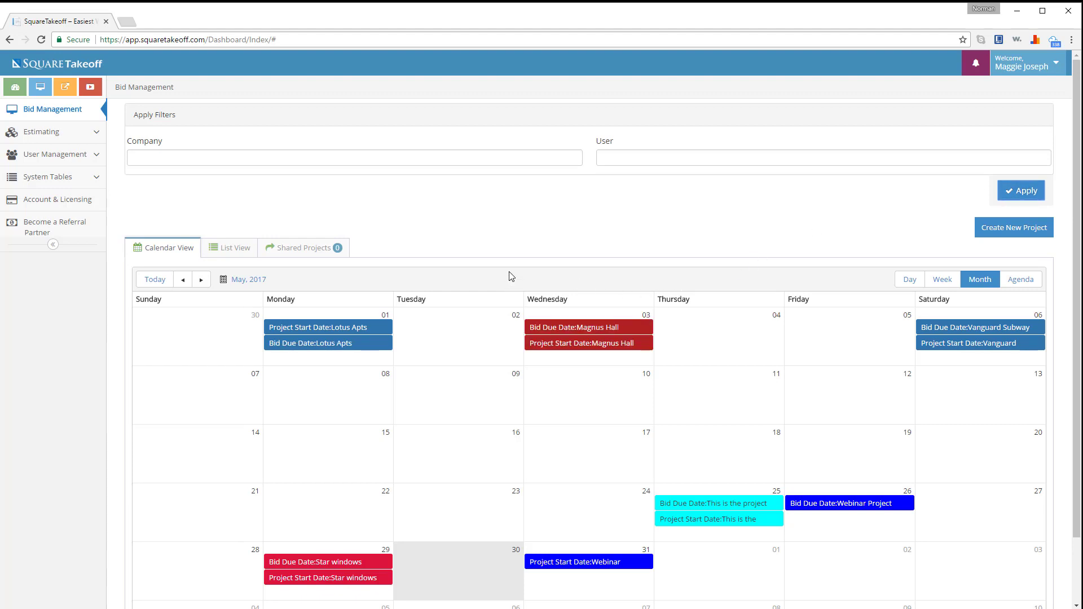
click(652, 163)
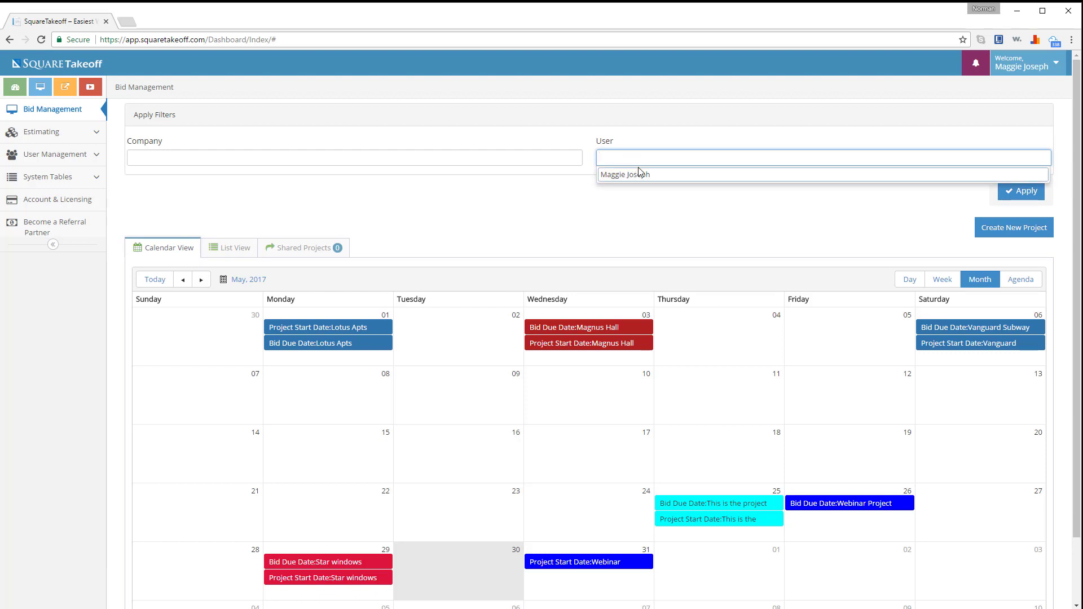
click(639, 173)
click(1014, 195)
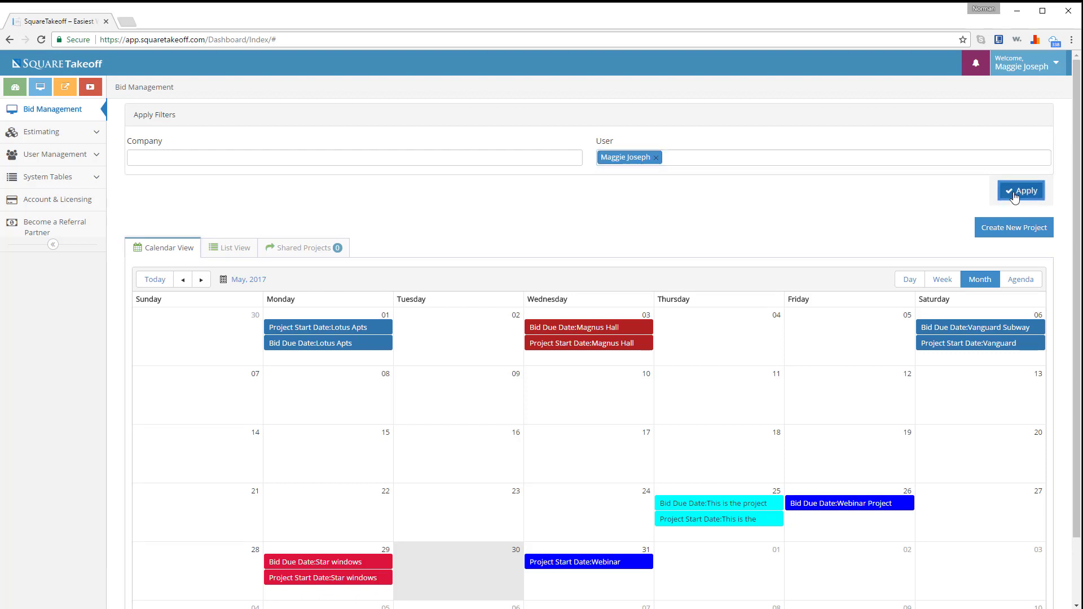
click(656, 158)
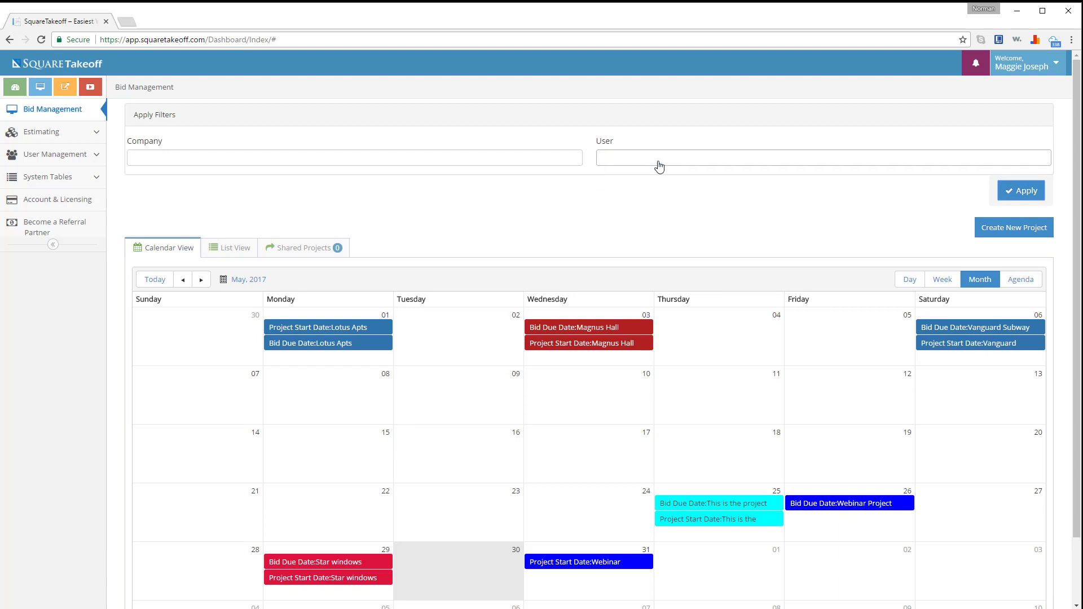
click(1028, 191)
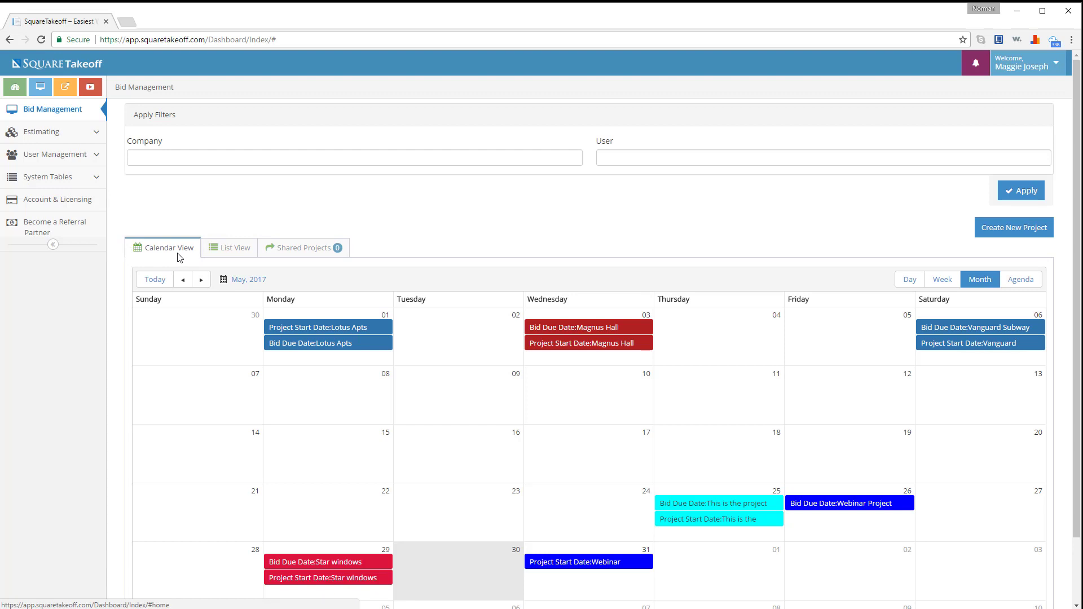
scroll(148, 341, down, 1)
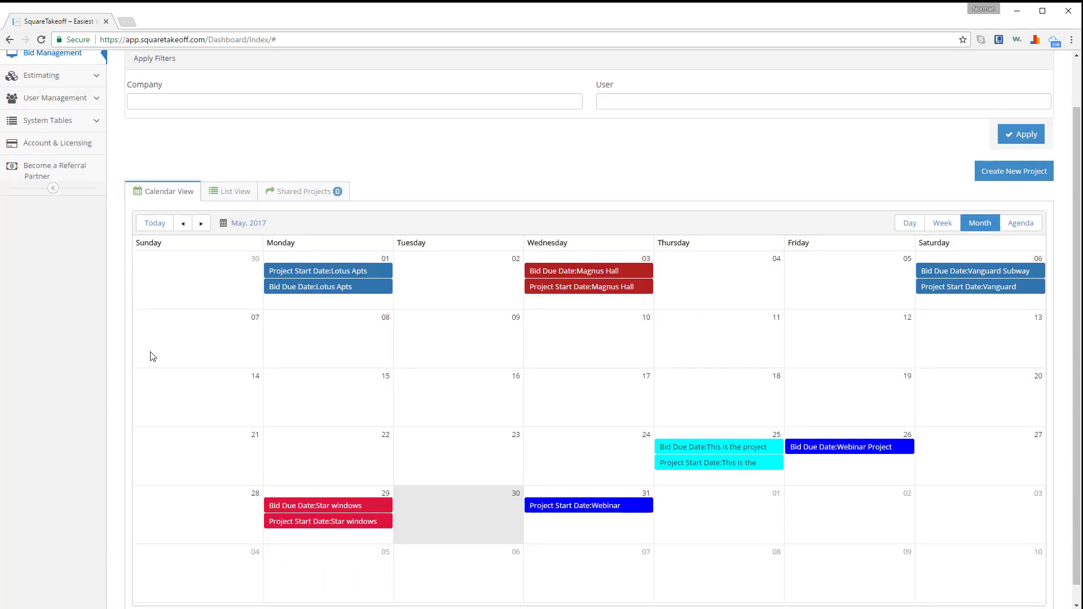
click(226, 197)
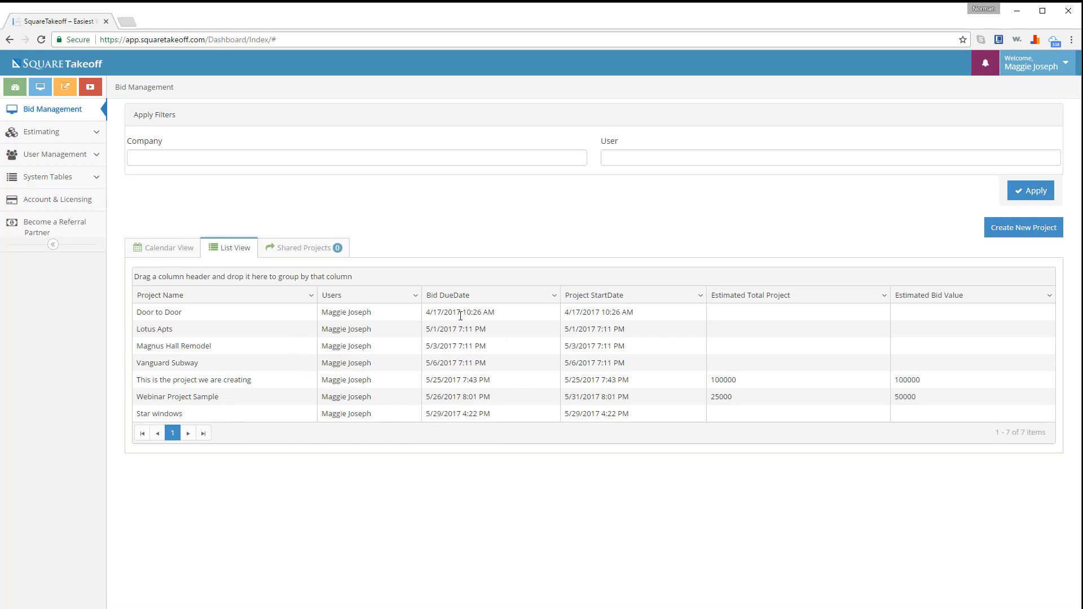
click(469, 298)
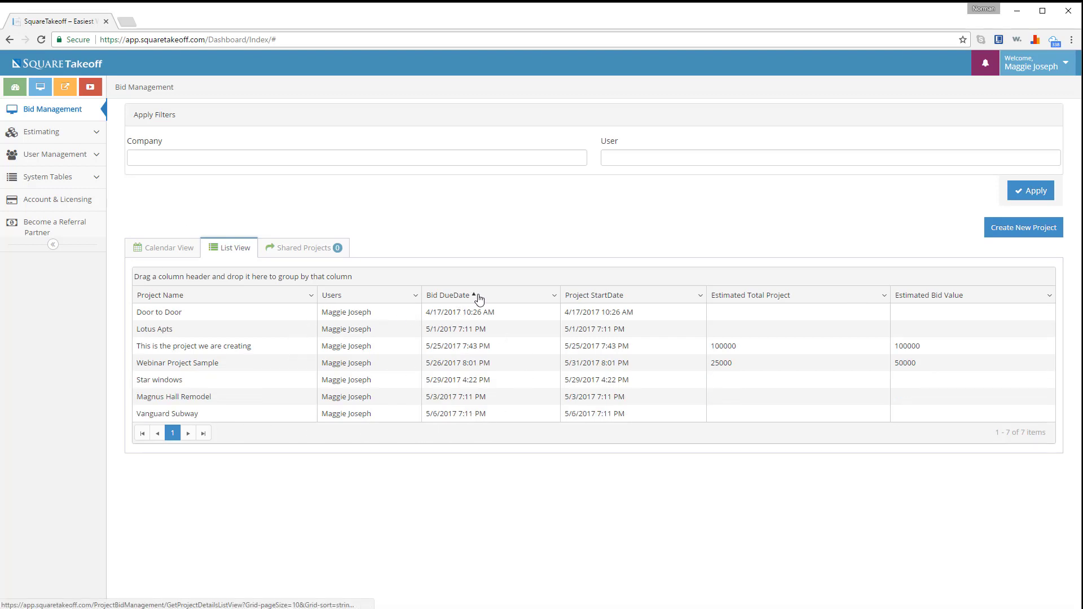
click(472, 297)
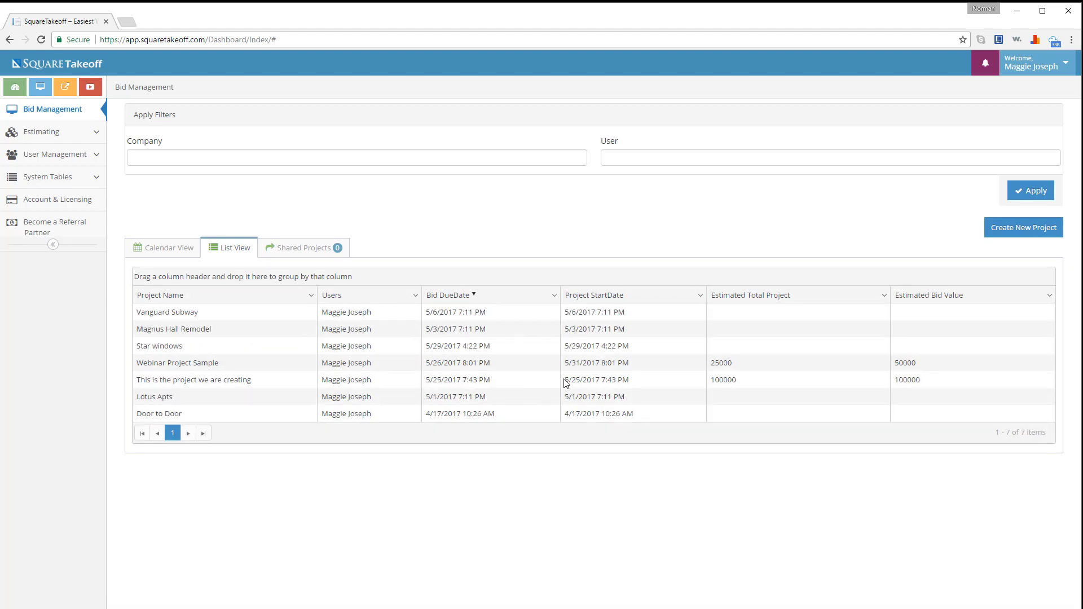
click(300, 254)
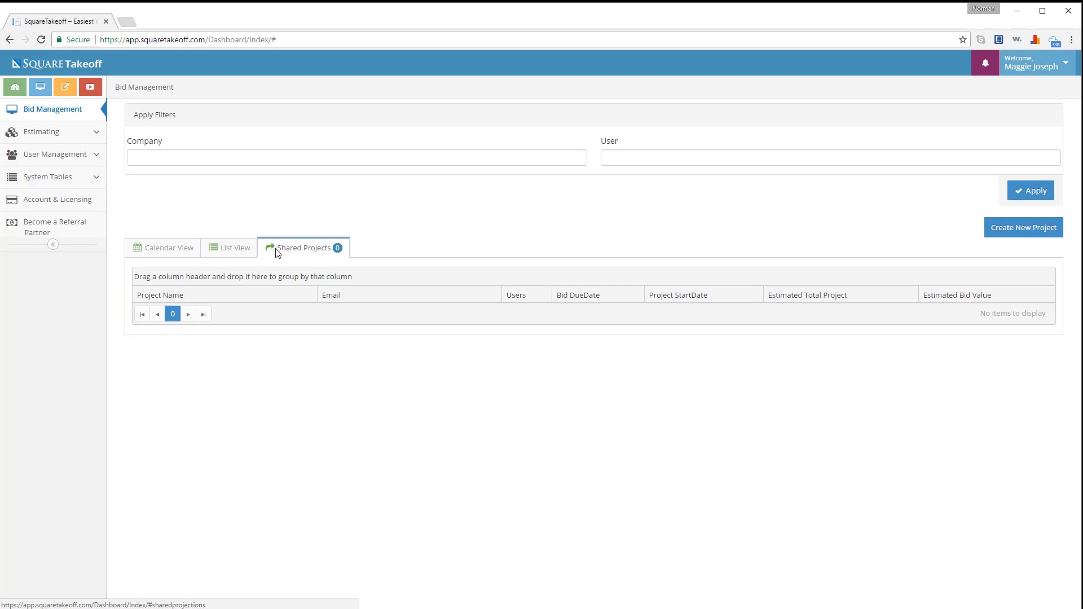
click(178, 249)
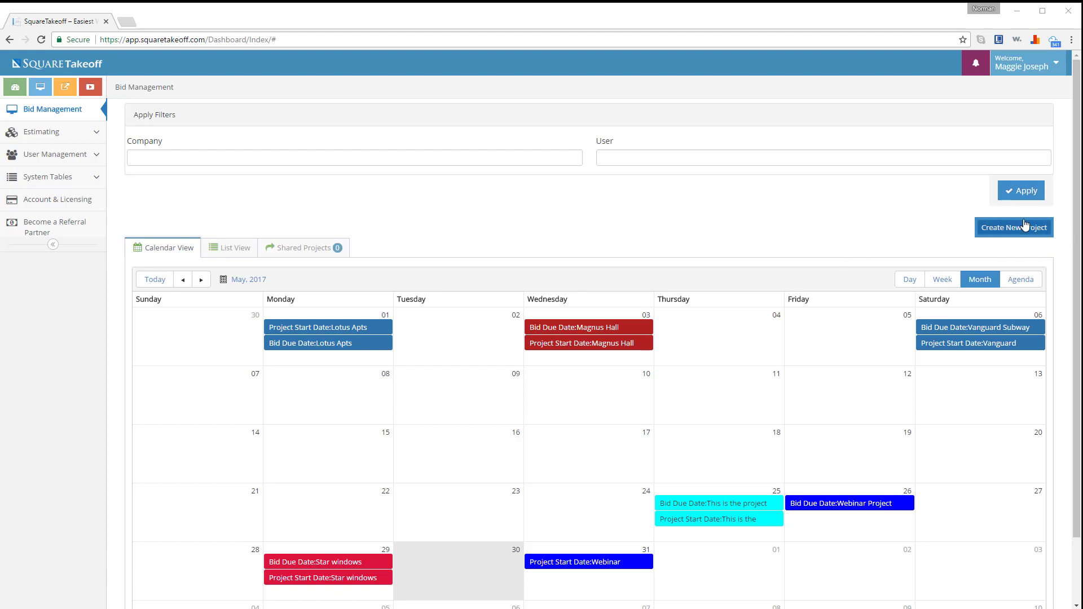
- Start a new project for John Builder Construction, account user as owner, named Smith and Johnson apts
click(1034, 237)
click(1017, 232)
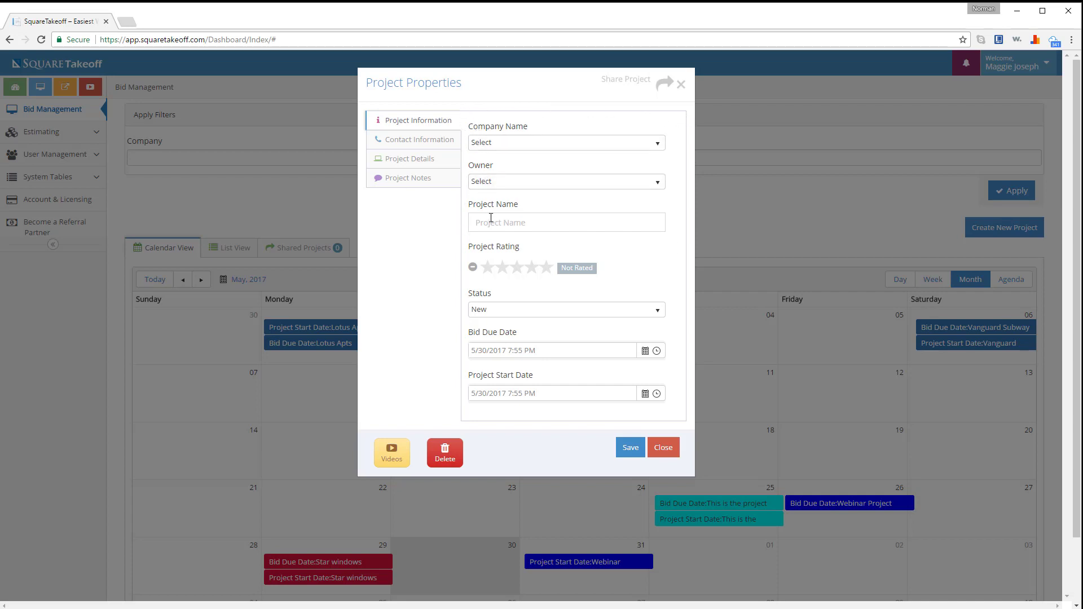
click(482, 144)
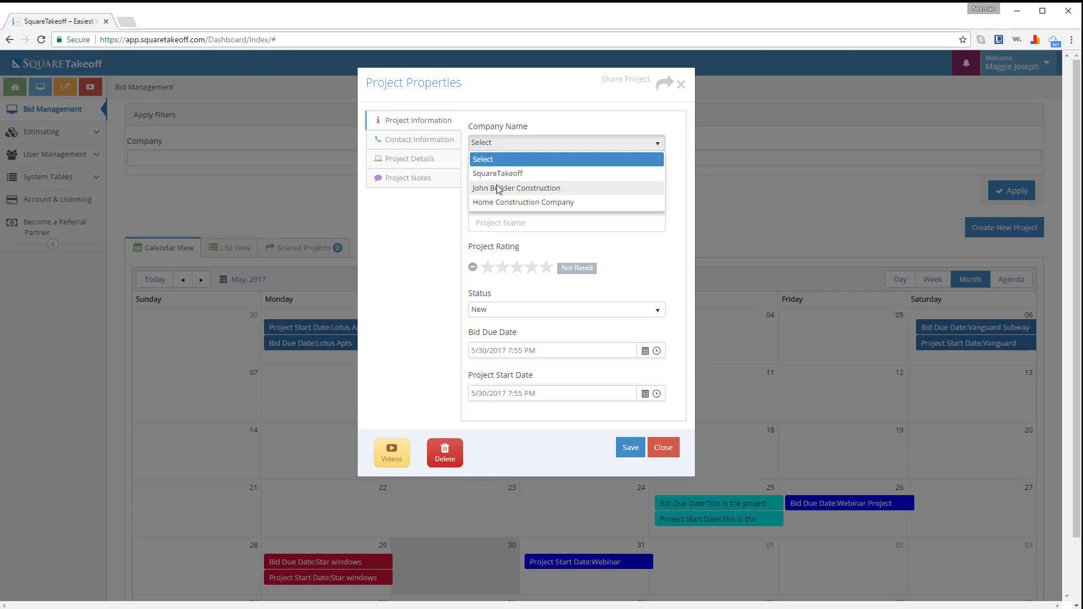
click(498, 189)
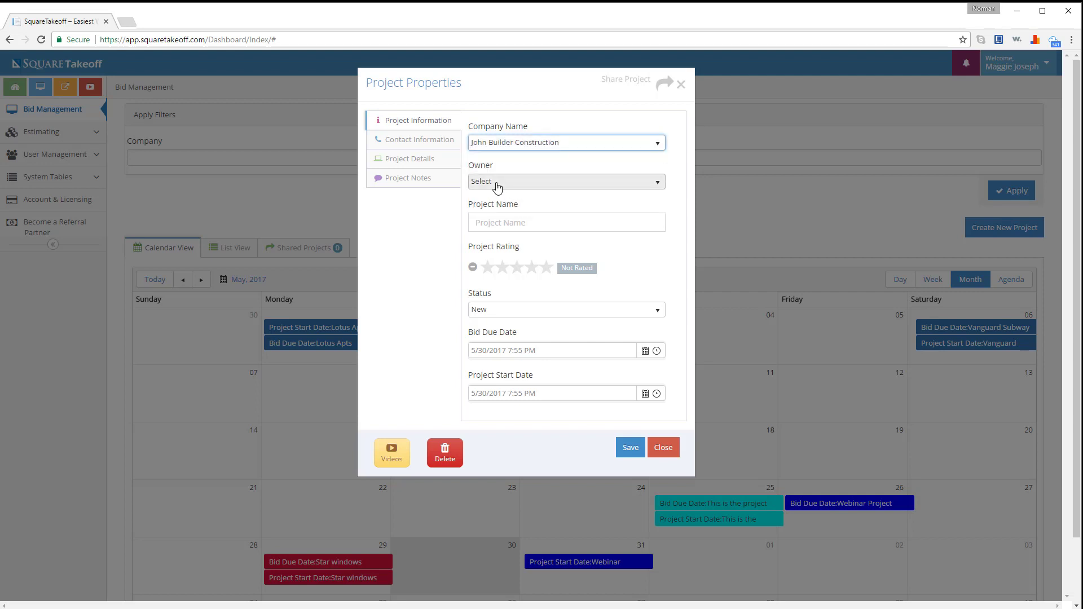
click(497, 187)
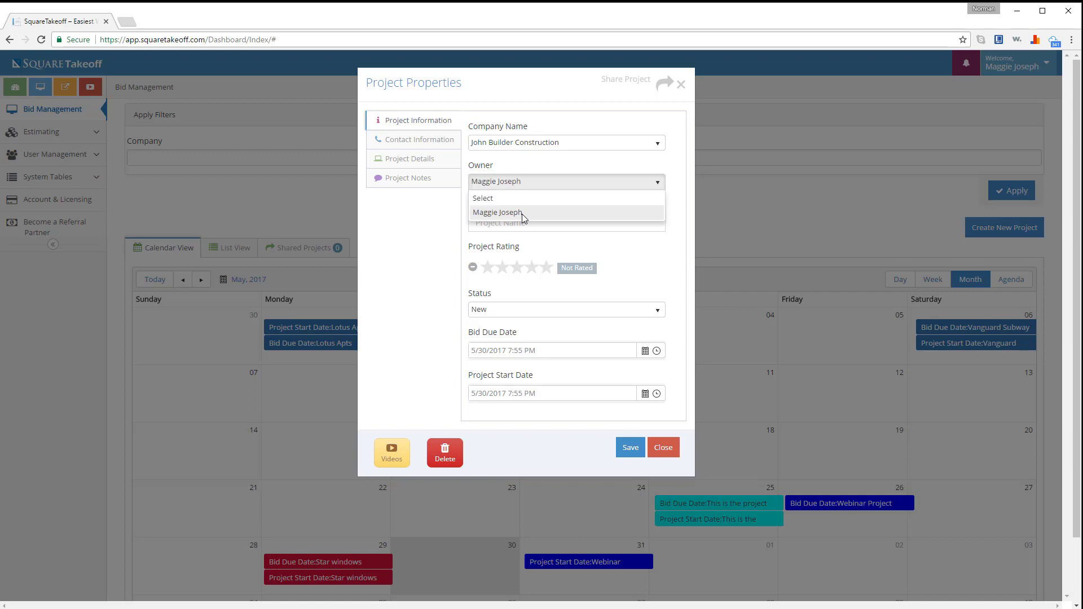
click(521, 213)
click(515, 221)
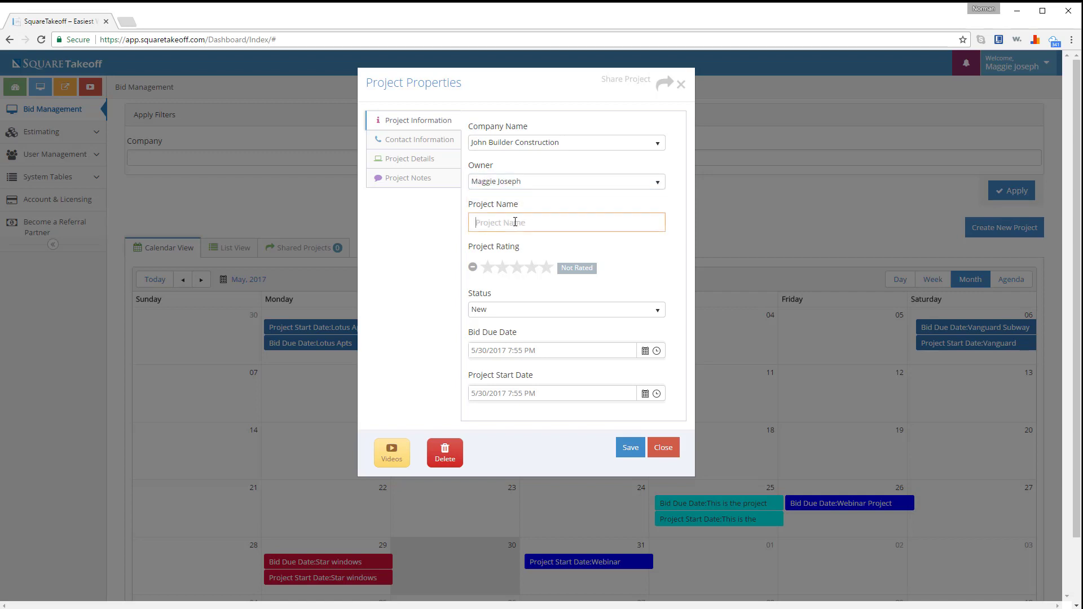
text(Smith and Johnson apts)
- Rate it five stars, keep status New, and set bid due and start dates to June 2, 2017
click(546, 268)
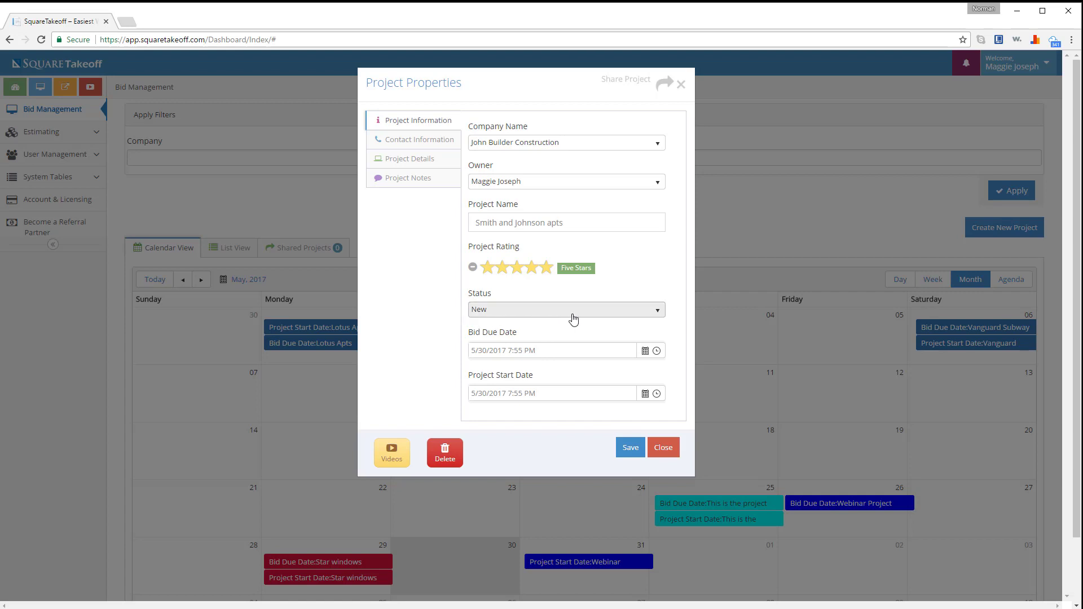
click(651, 314)
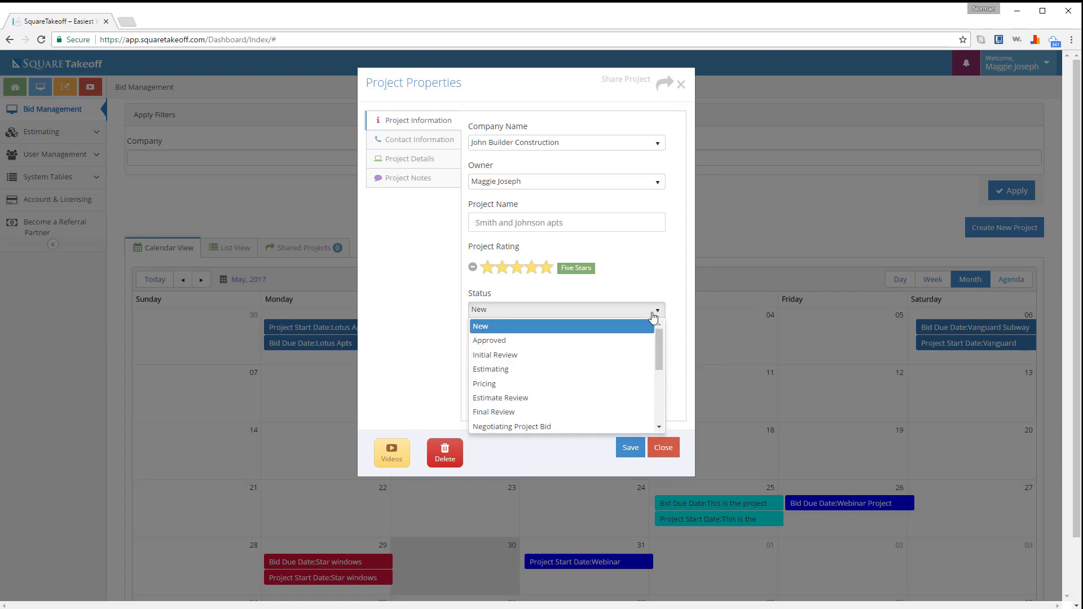
click(653, 316)
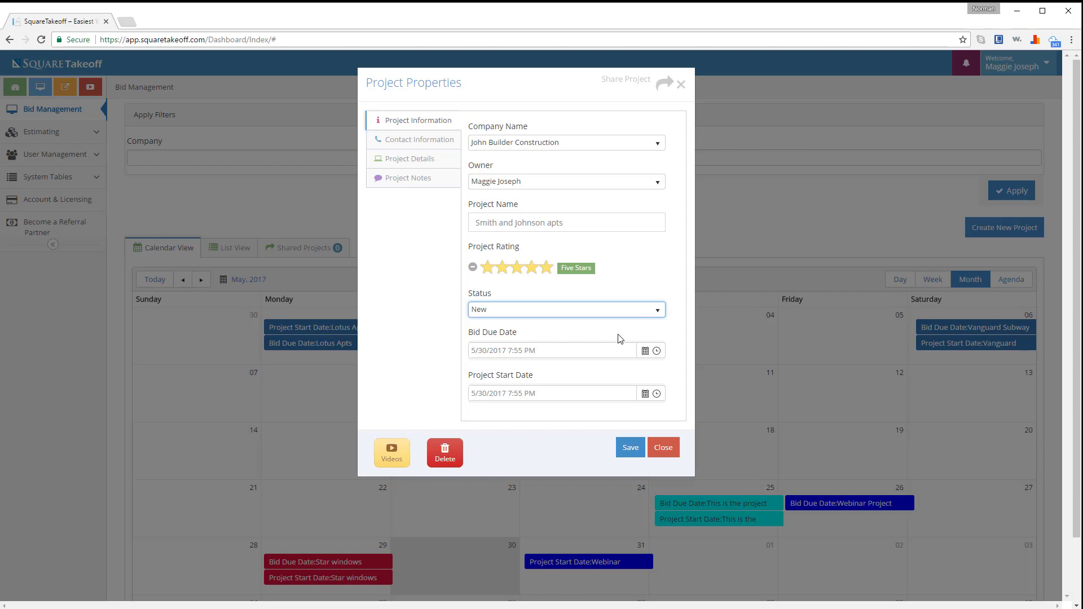
click(646, 354)
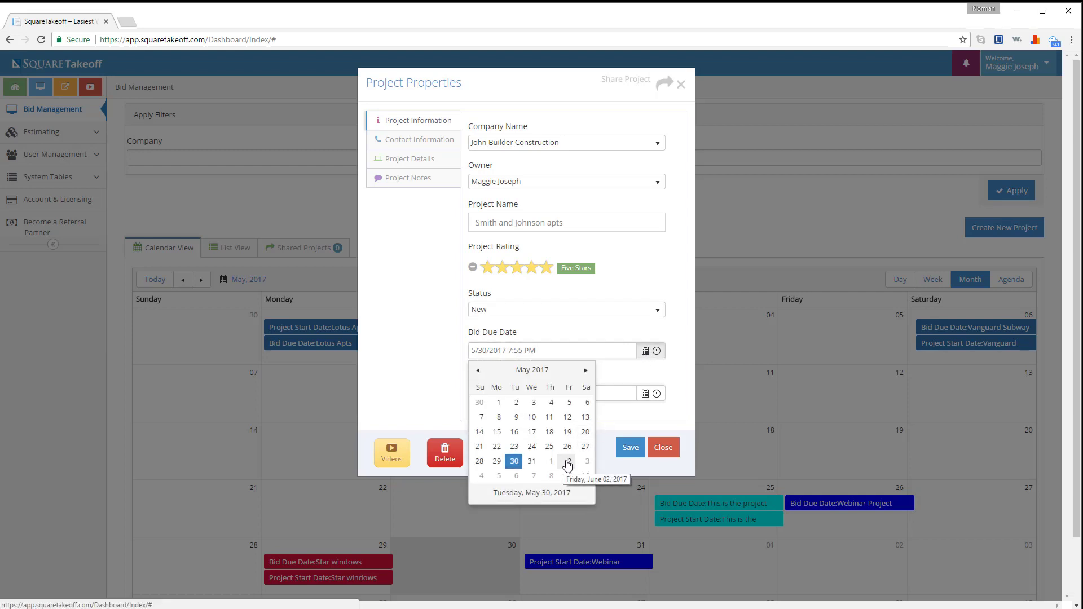
click(567, 463)
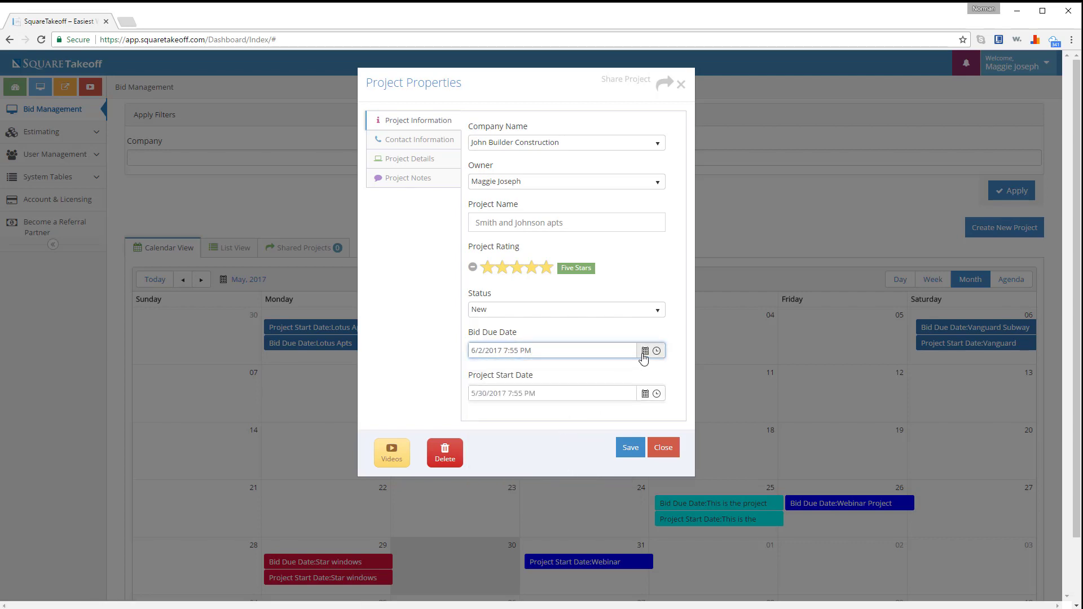
click(644, 397)
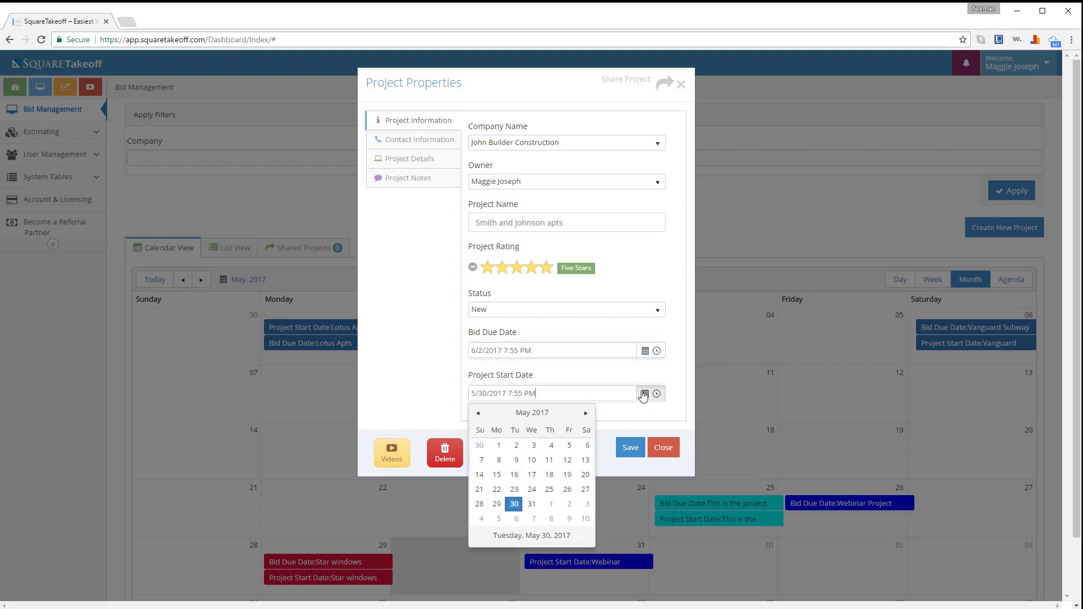
click(568, 506)
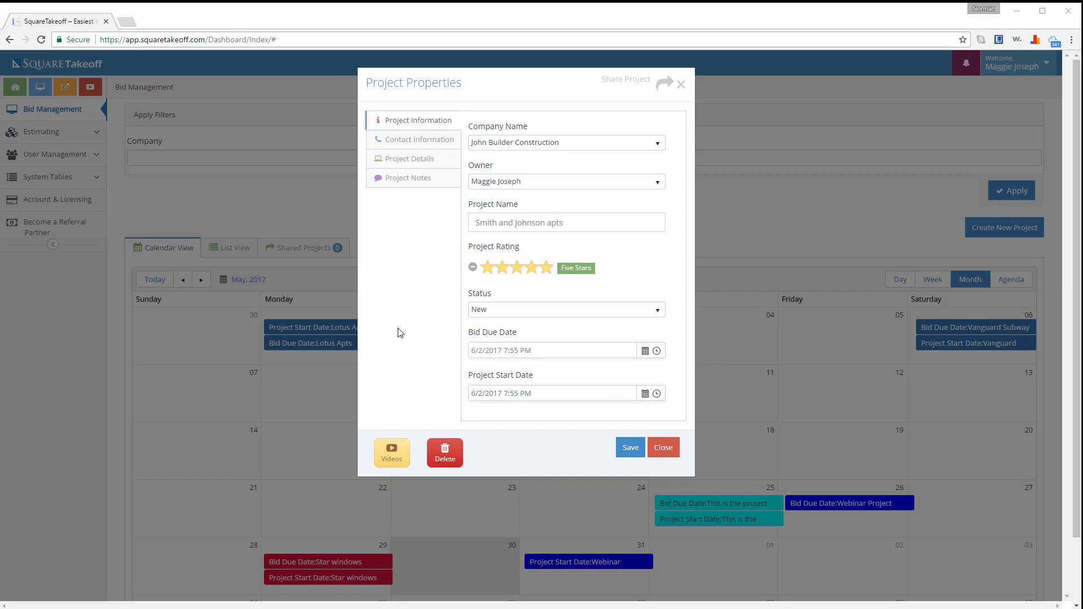
click(414, 138)
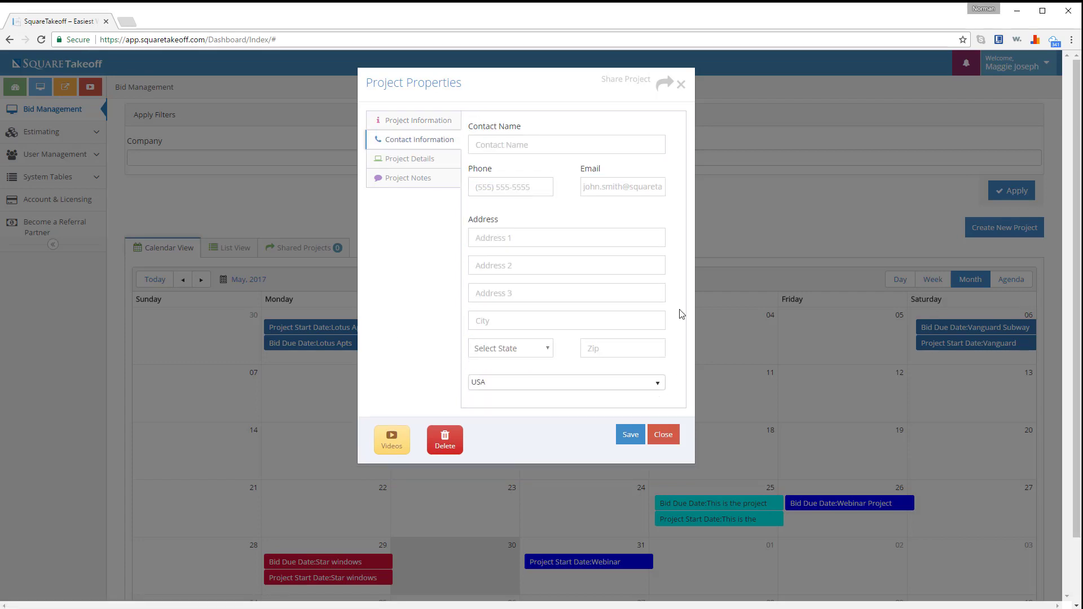
- Fill in the project's contact name
click(599, 144)
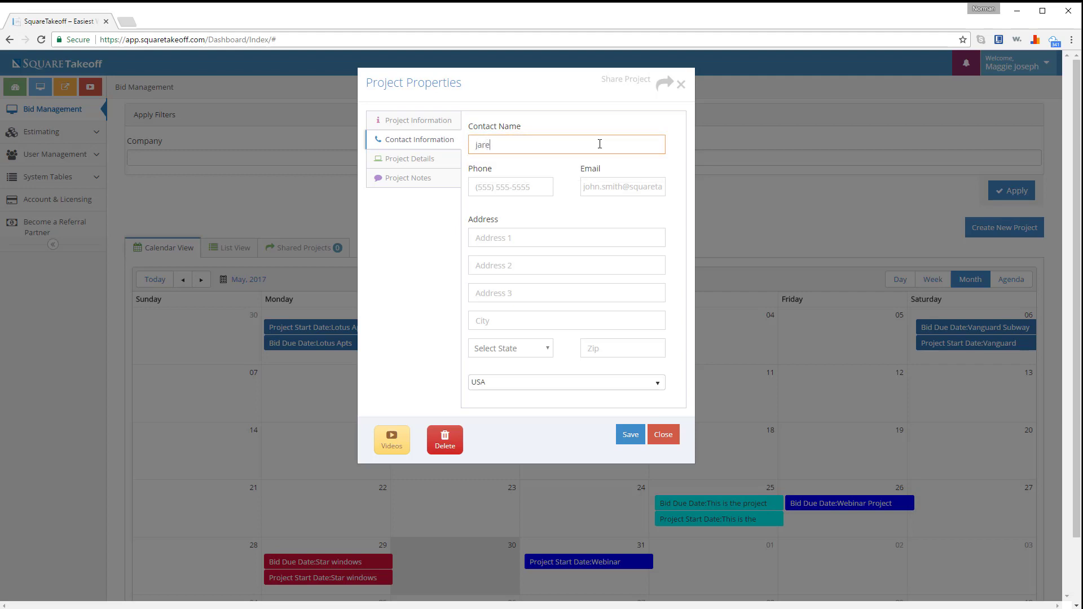
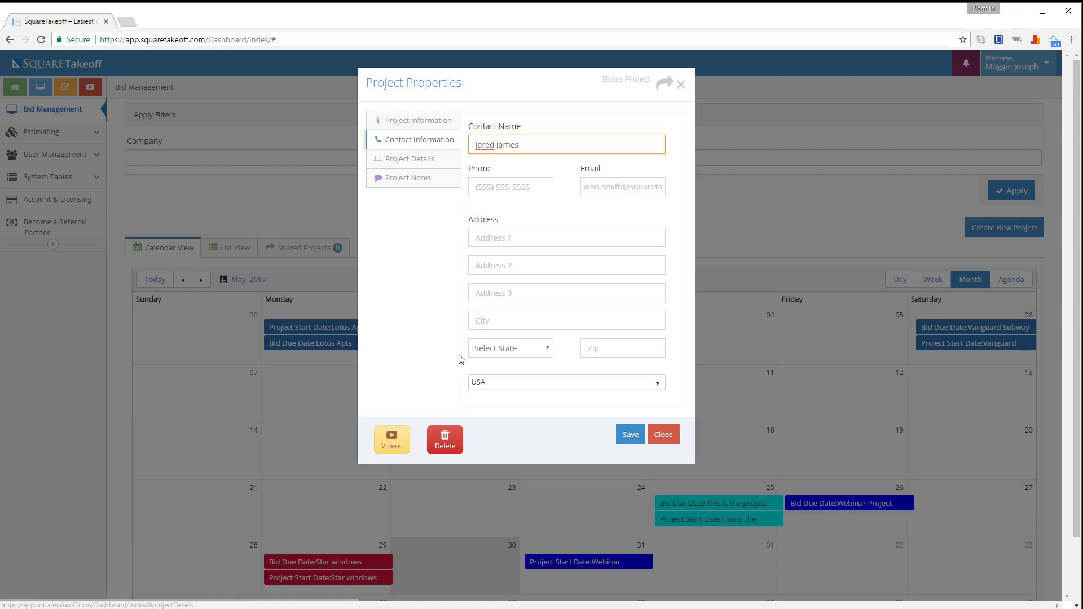
click(411, 163)
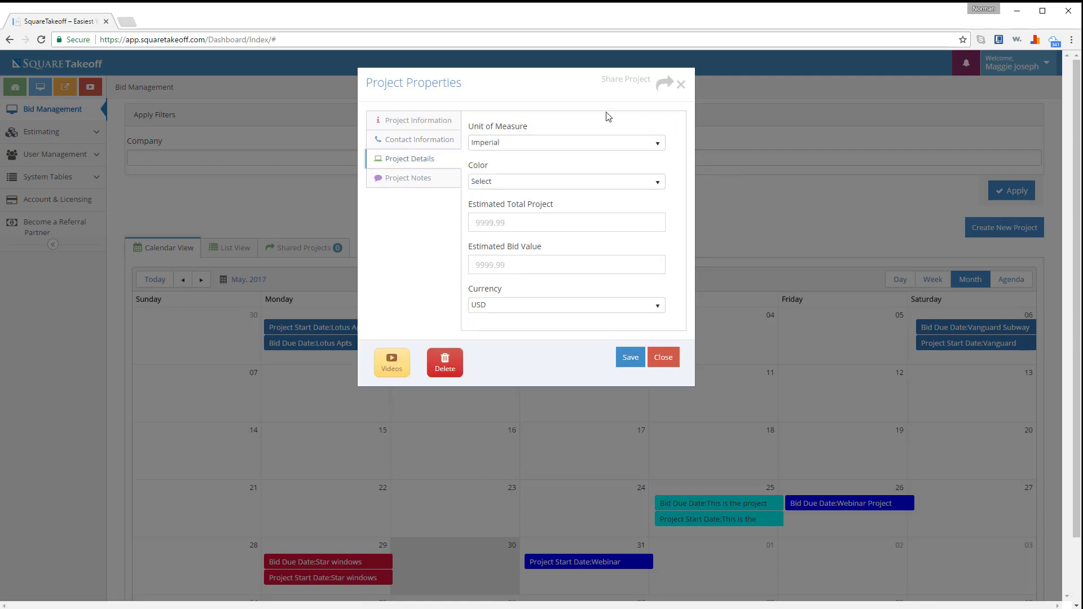
- Keep Imperial units, set the colour to Chartreuse and the estimated total project value to 25000
click(485, 142)
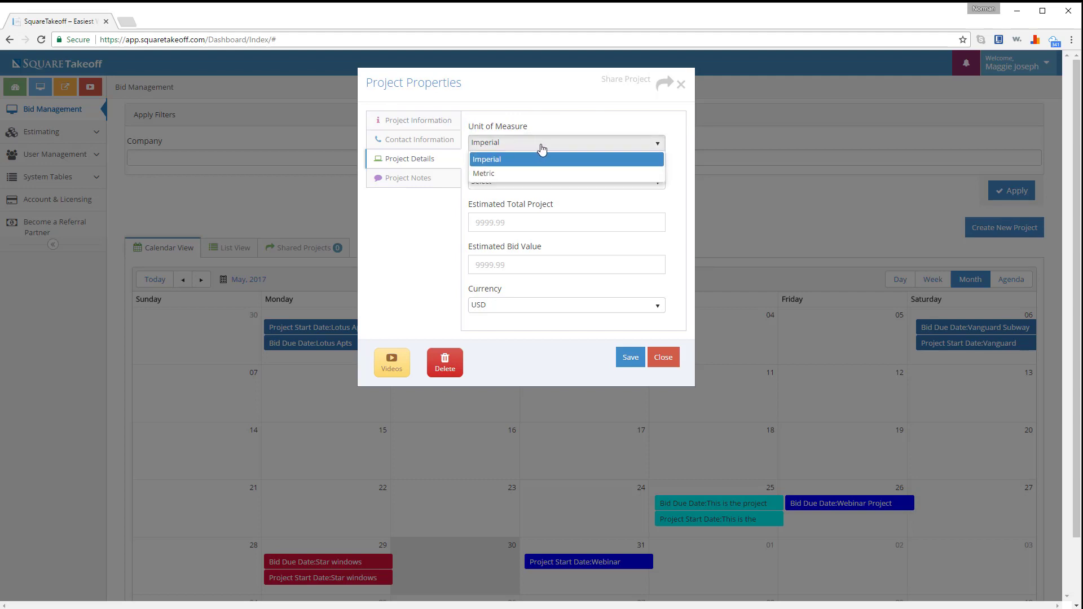
click(539, 159)
click(527, 181)
scroll(544, 253, down, 1)
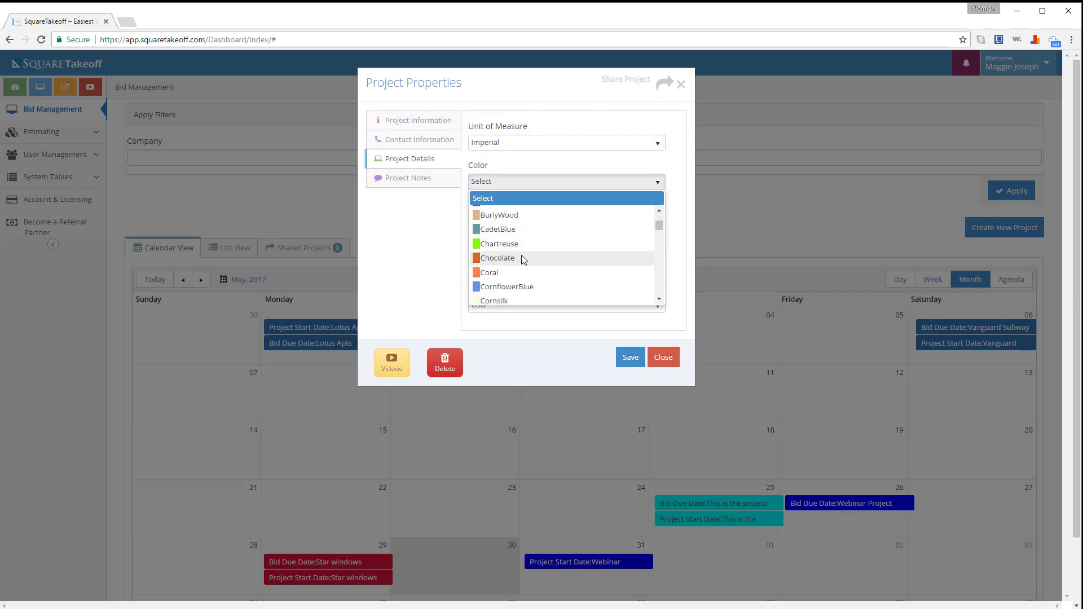
click(522, 241)
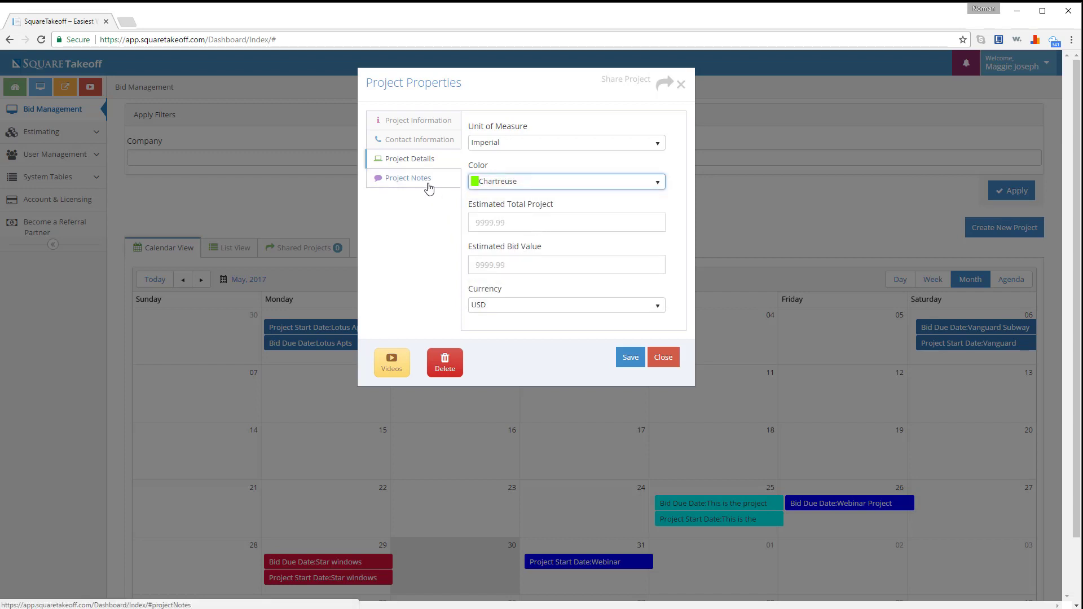
click(497, 221)
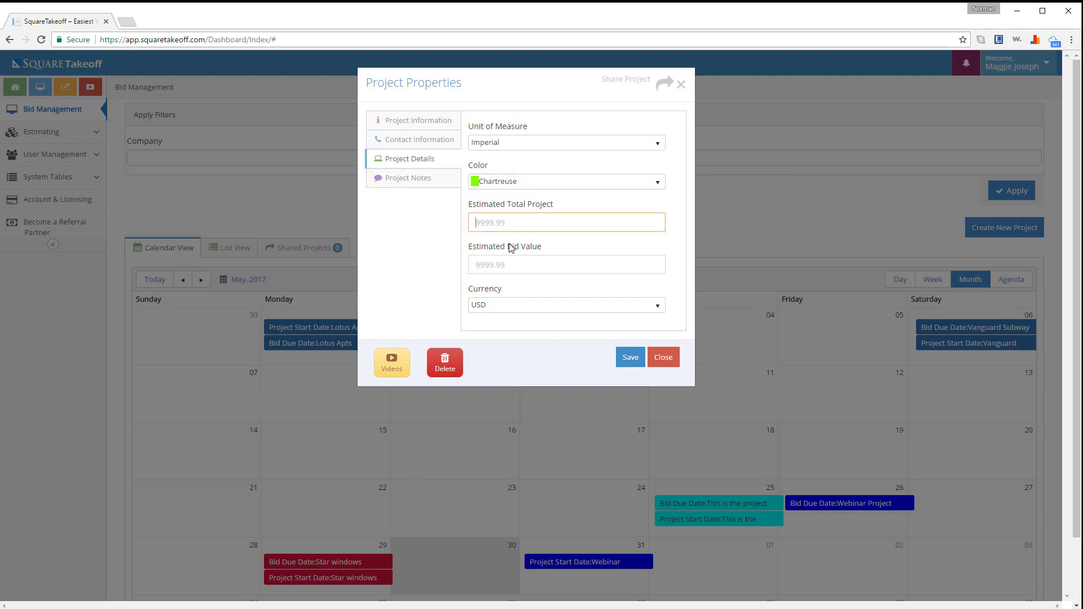
click(511, 265)
click(489, 222)
text(25000)
- Write 'my notes go here' in the project's Notes box
click(416, 180)
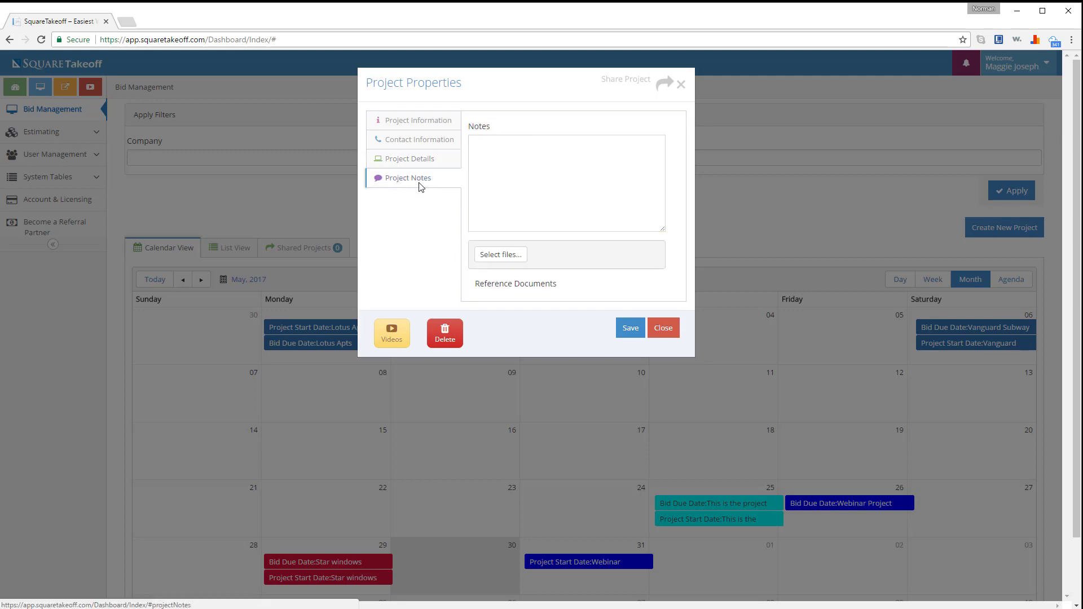
click(508, 172)
text(my)
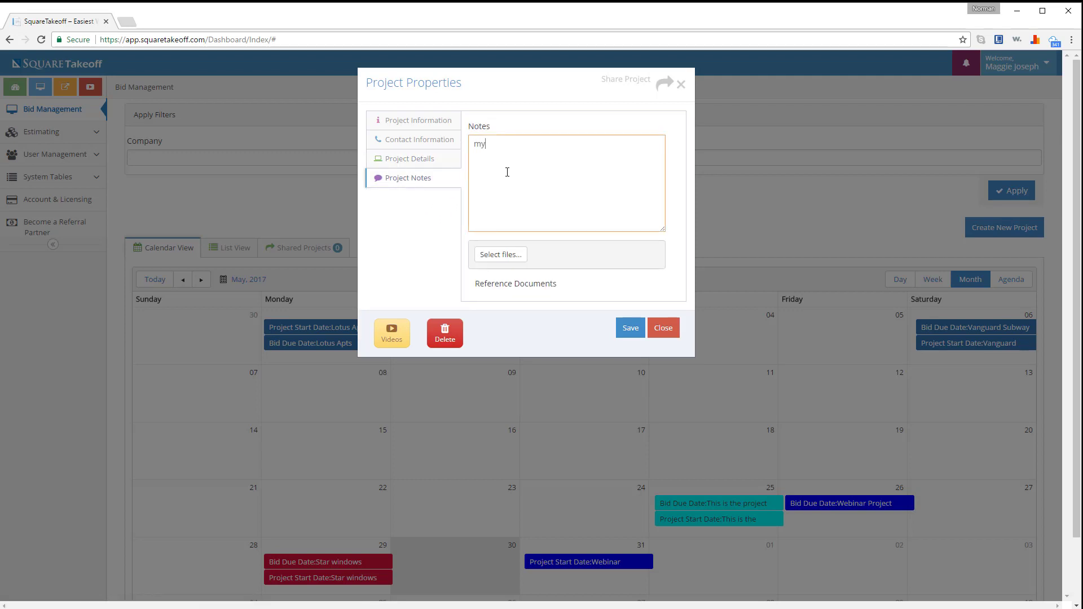
text( notes go here)
- Save the Smith and Johnson apts project and check its June 2 calendar entries
click(624, 331)
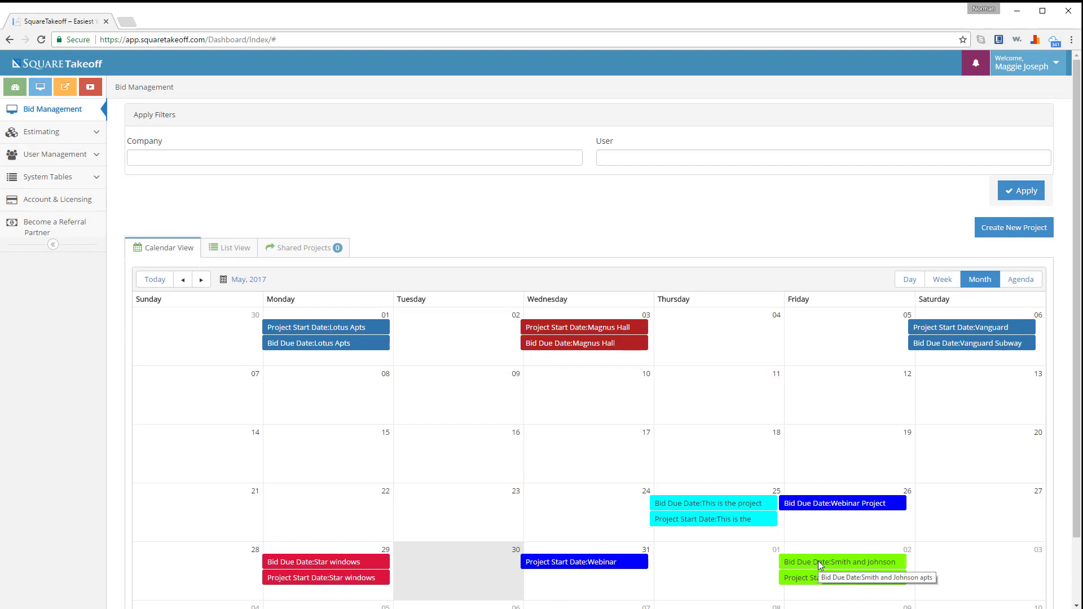
scroll(818, 560, down, 1)
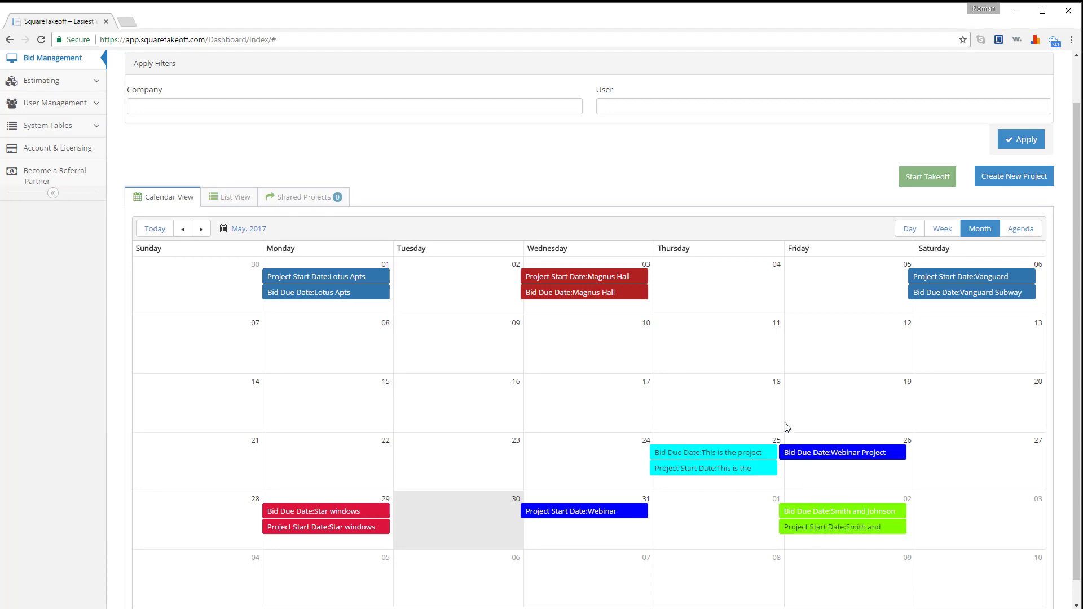
scroll(787, 427, up, 1)
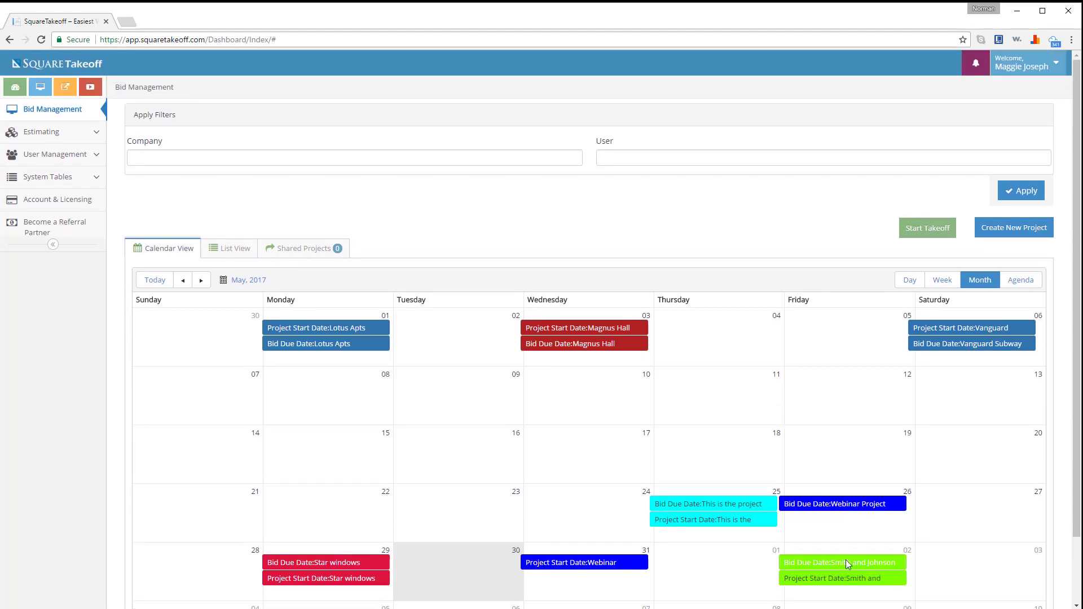
- Upload Square Takeoff Plan - First Floor.pdf to a new takeoff and open its floor plan
click(914, 228)
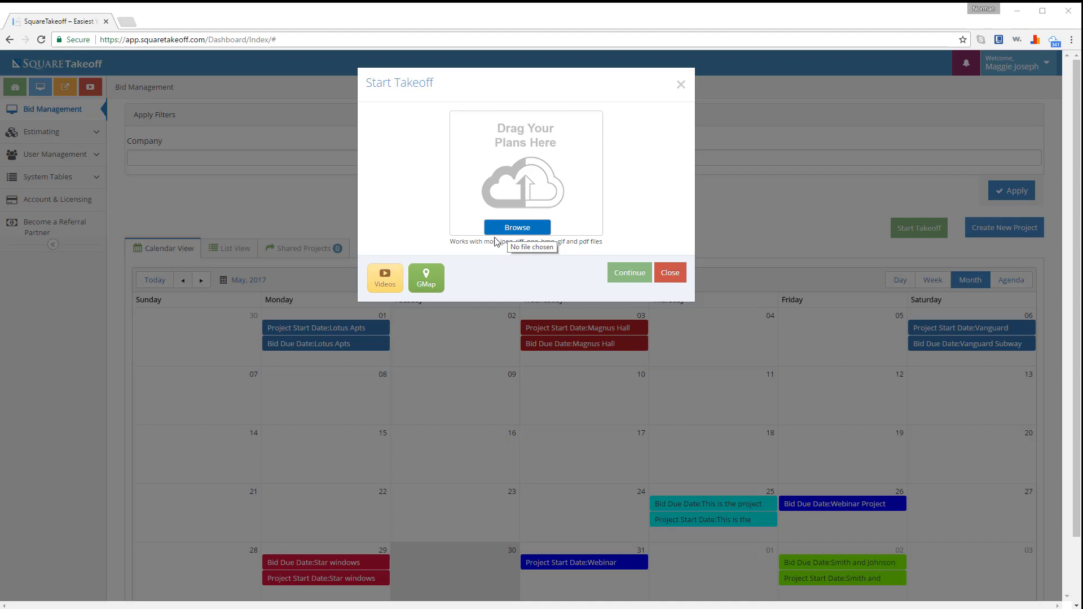
drag(3, 544, 521, 167)
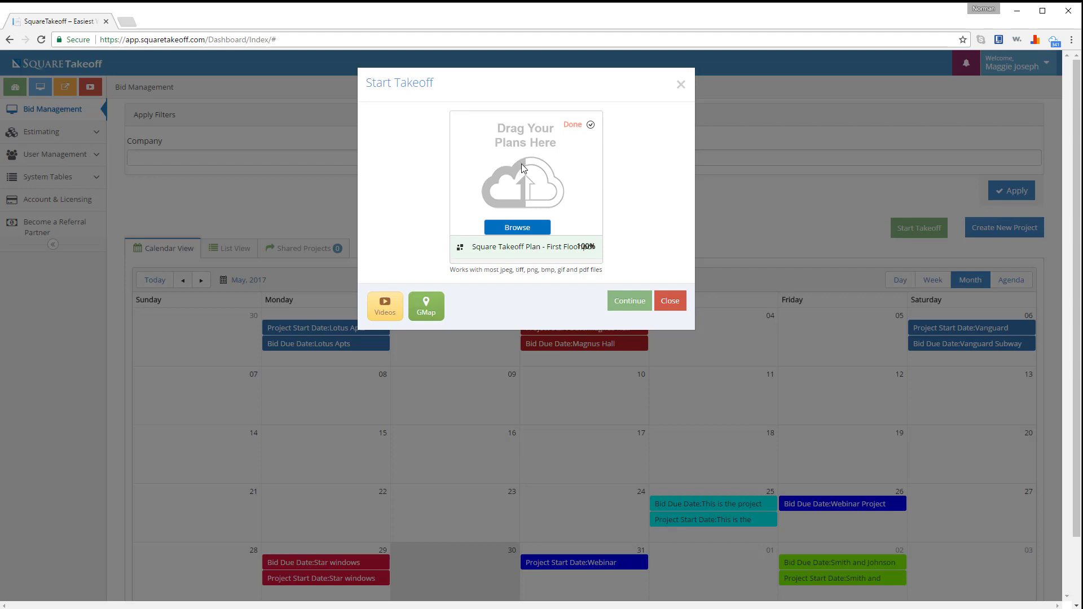
click(622, 305)
click(622, 307)
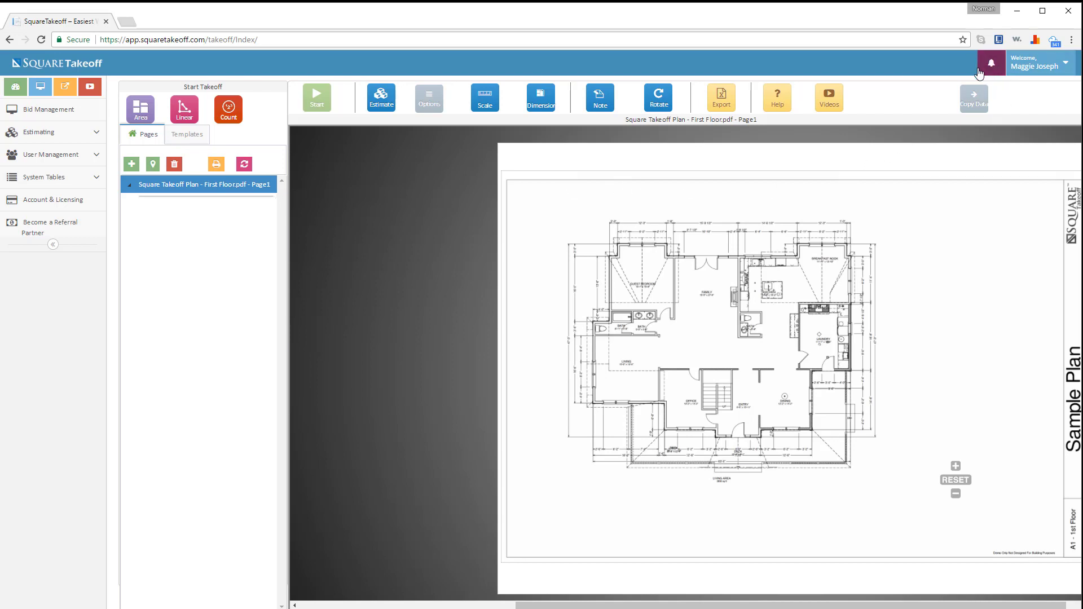
click(986, 64)
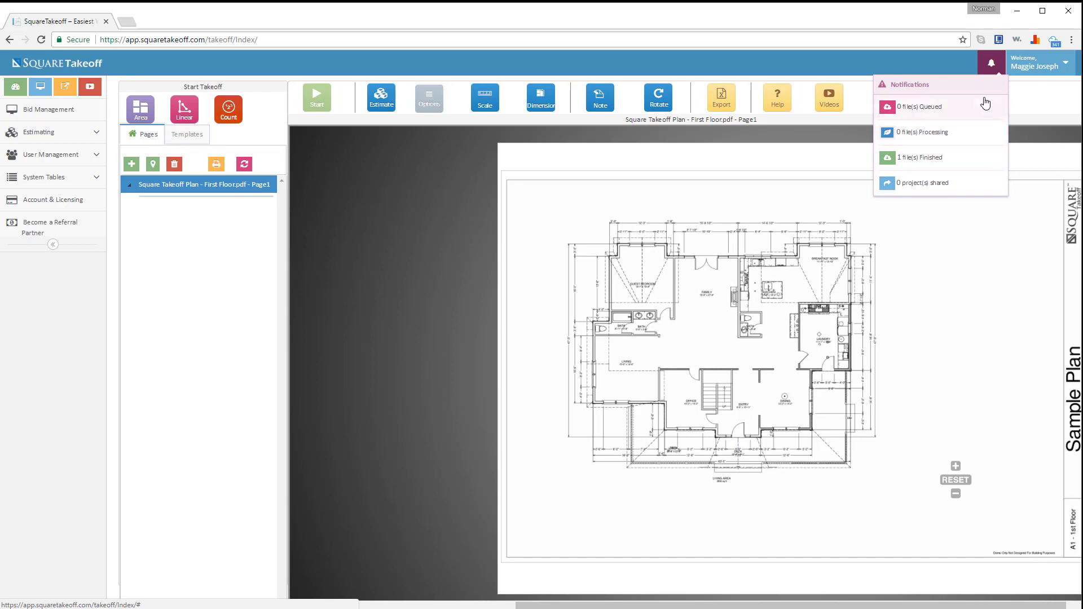
click(990, 68)
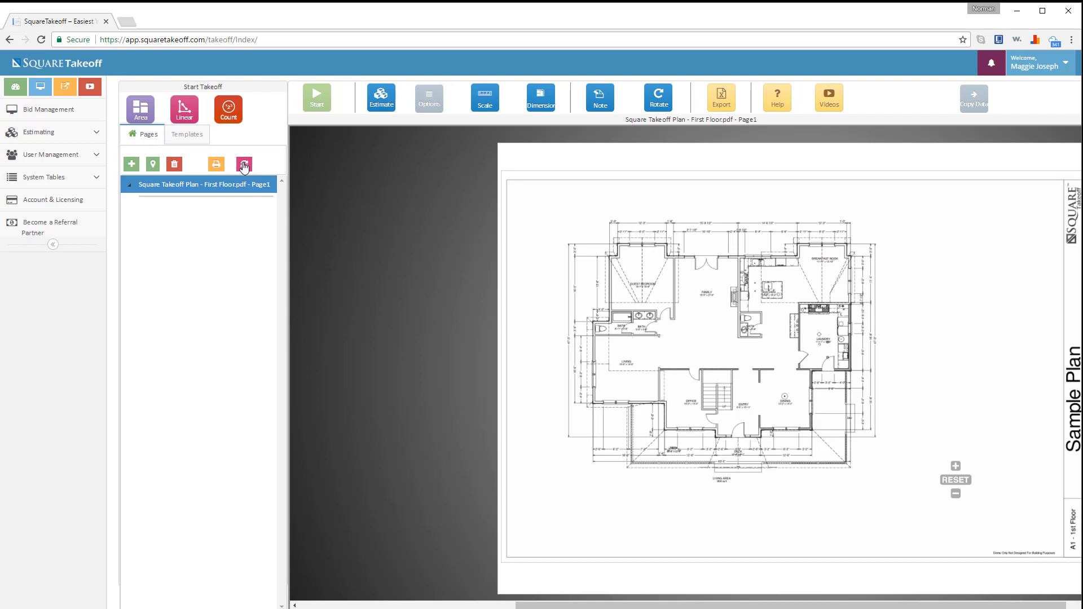
click(244, 165)
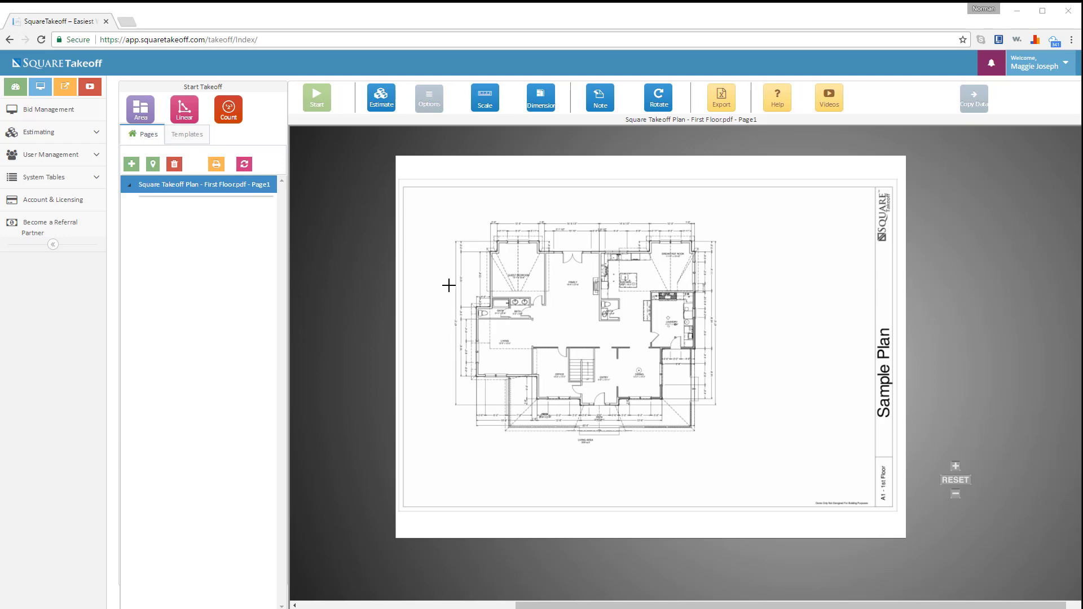
scroll(525, 304, up, 2)
scroll(524, 305, up, 1)
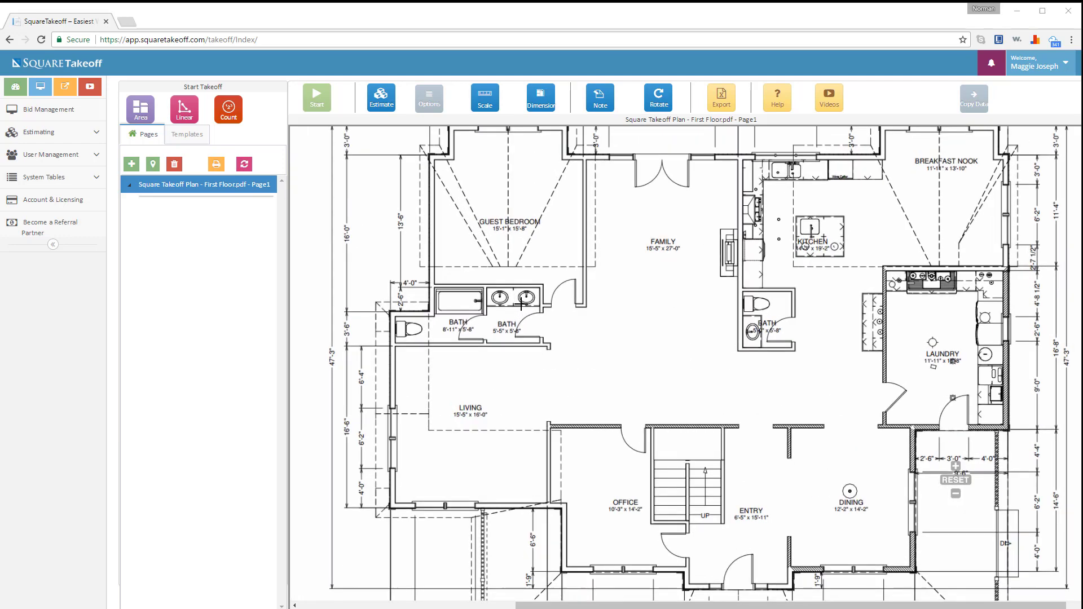
scroll(524, 304, up, 1)
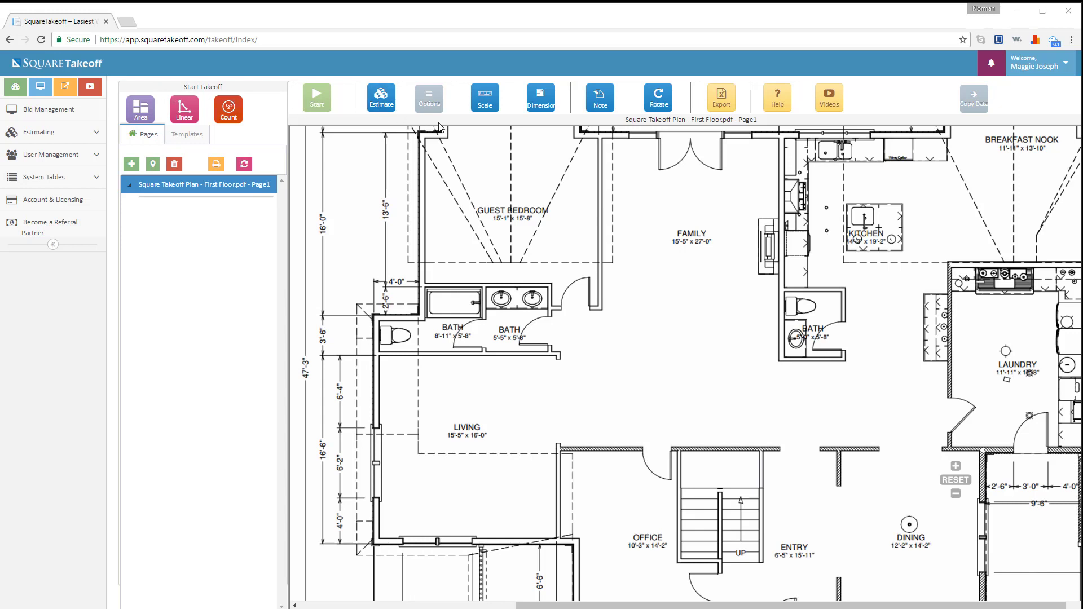
- Set the scale measurement type to Imperial with a 4 ft known length and start calibrating
click(489, 102)
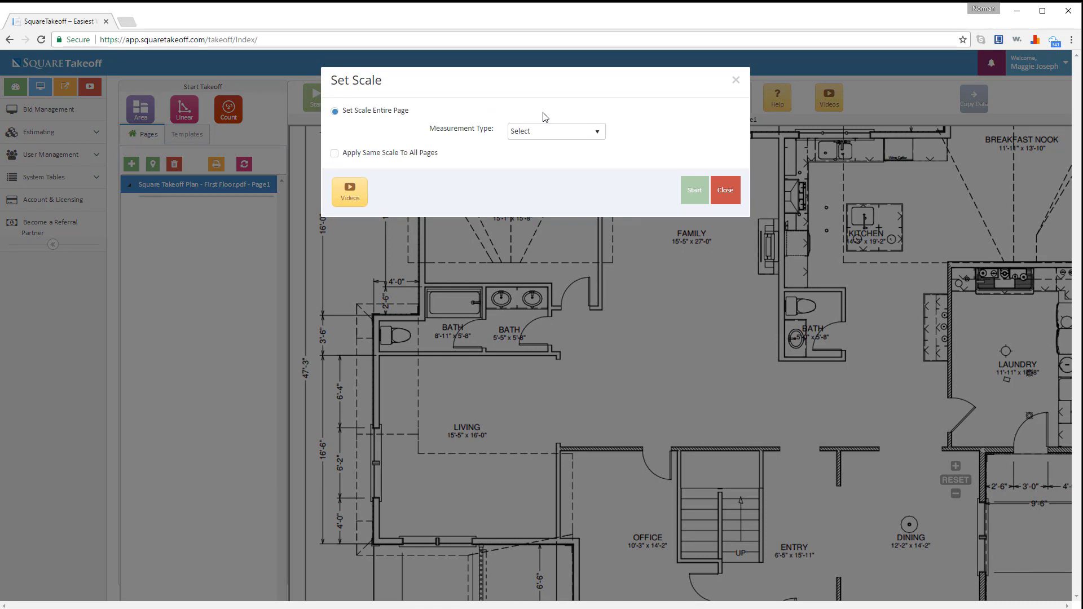
click(566, 135)
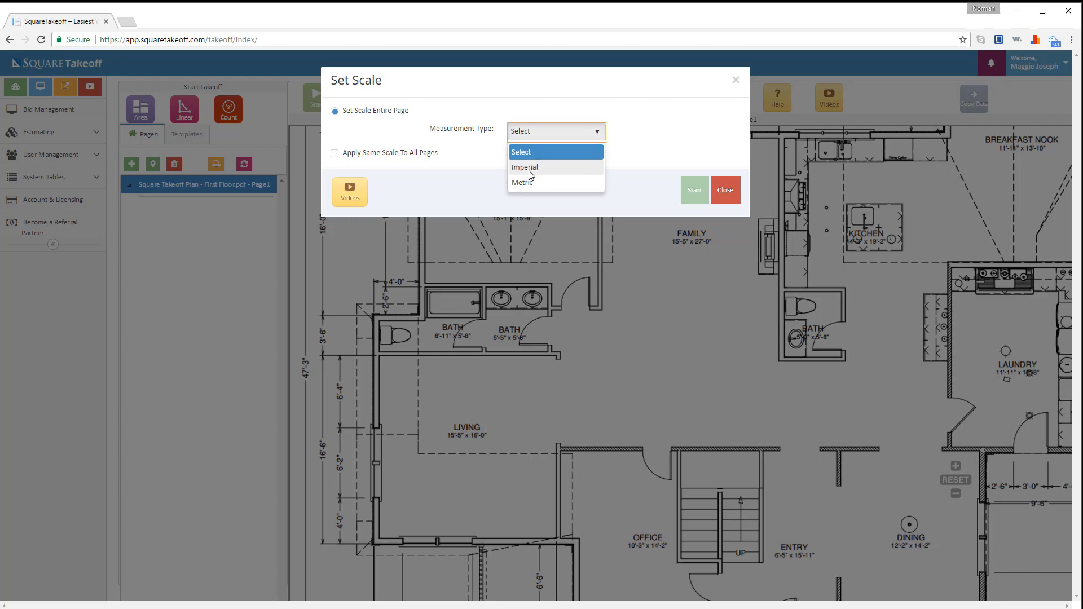
click(530, 169)
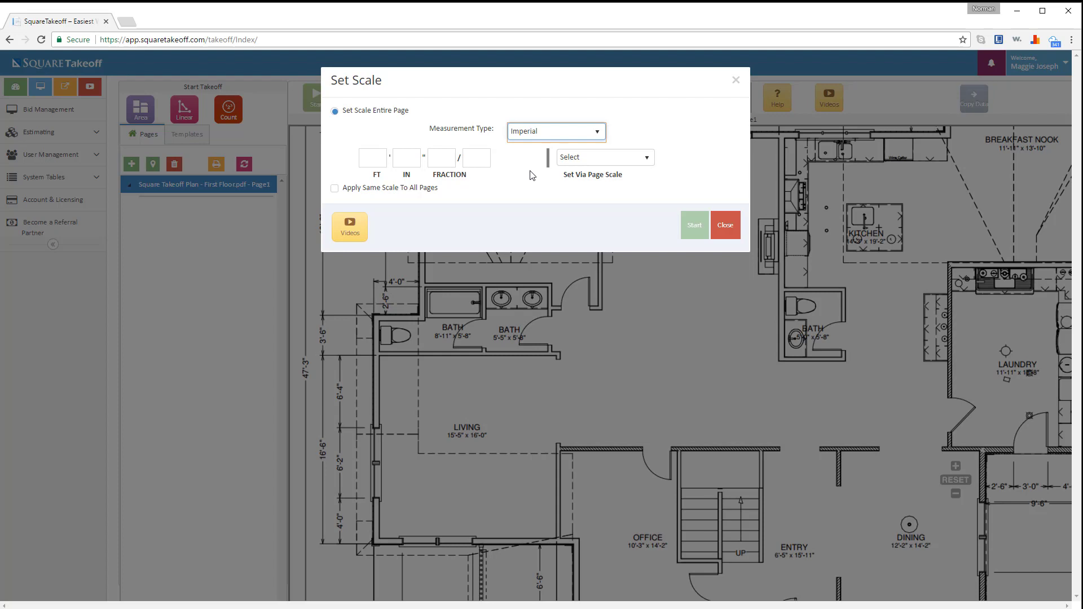
click(378, 161)
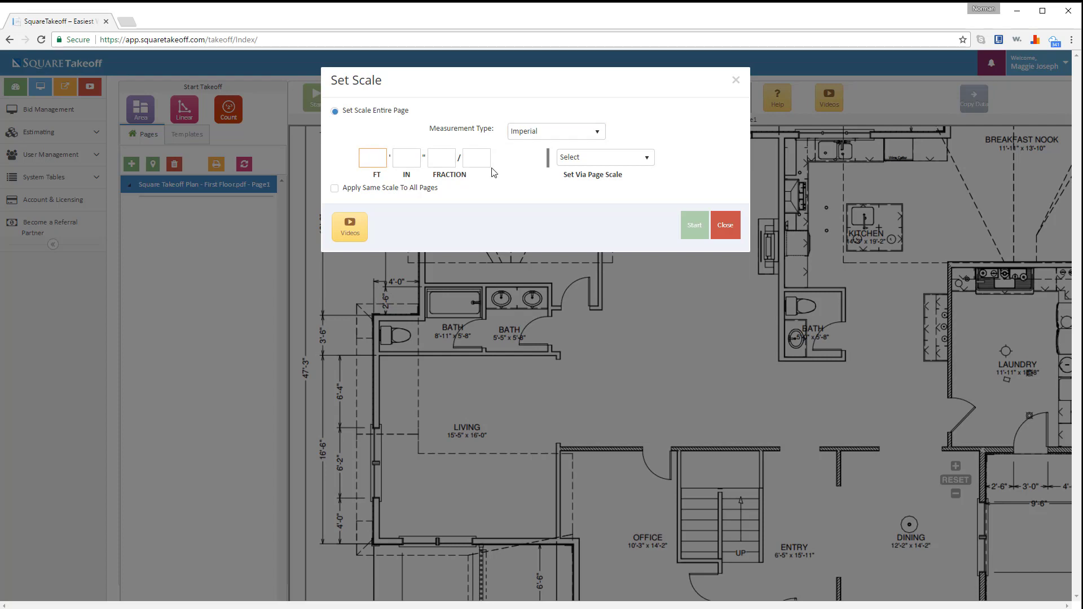
click(627, 167)
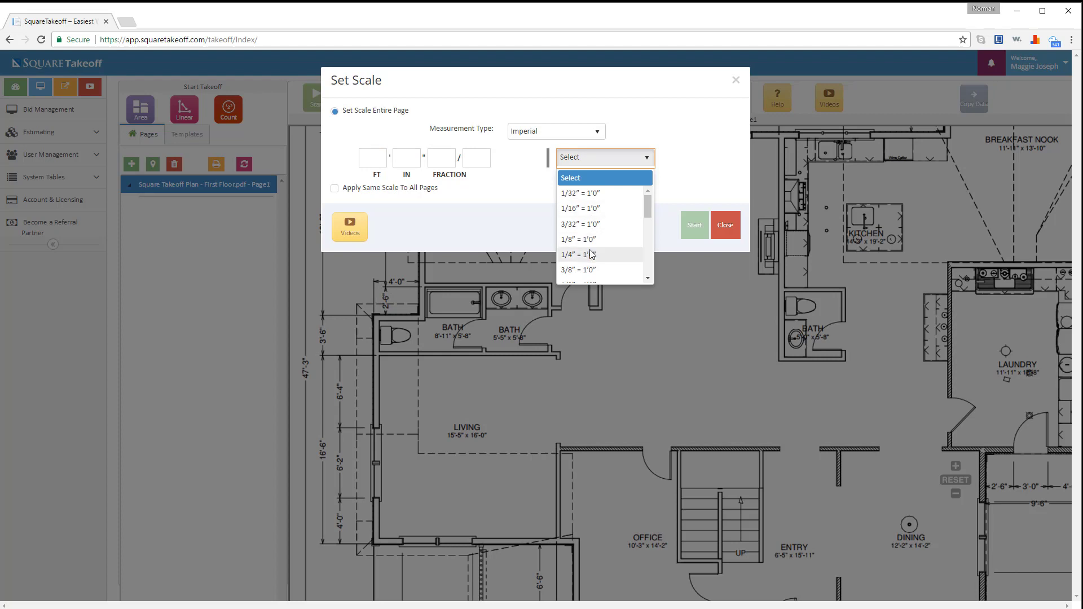
click(646, 158)
click(372, 159)
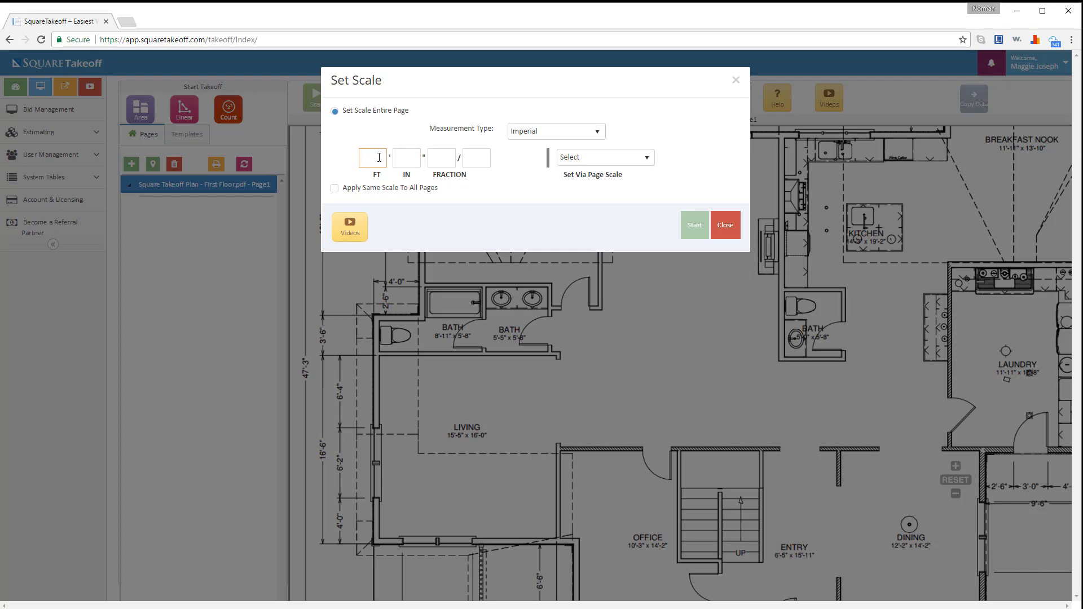
text(4)
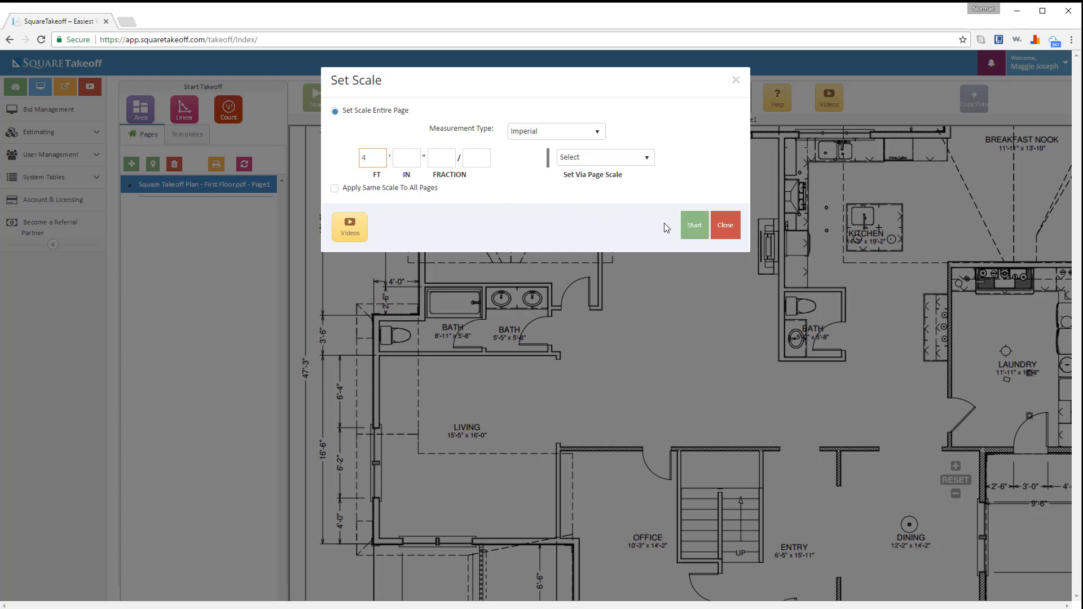
click(696, 227)
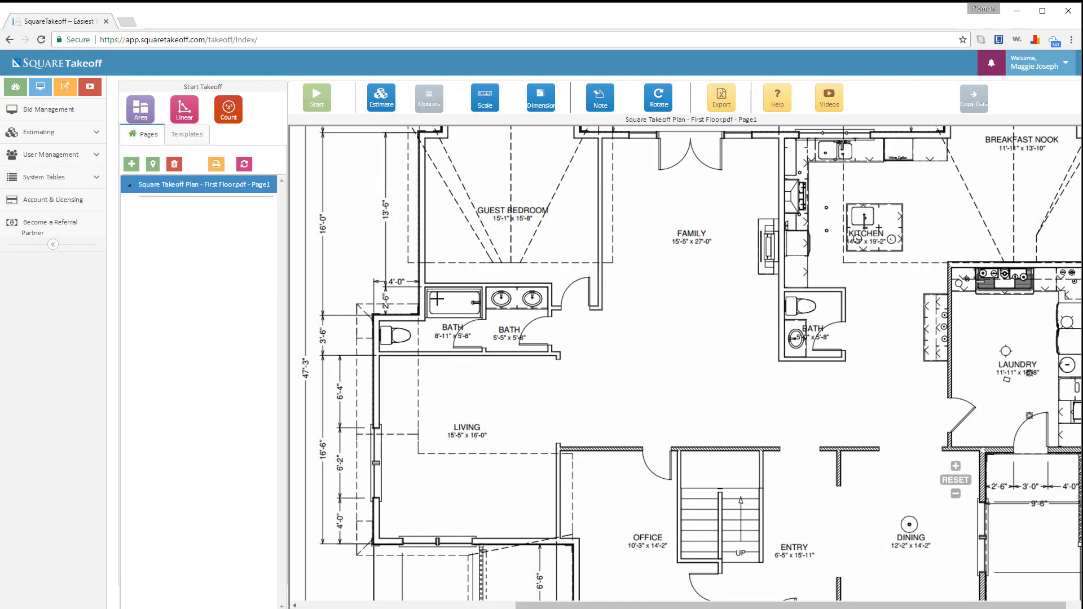
- Mark both ends of the 4'-0" dimension beside the upper-left bath to set the scale
click(373, 280)
click(418, 281)
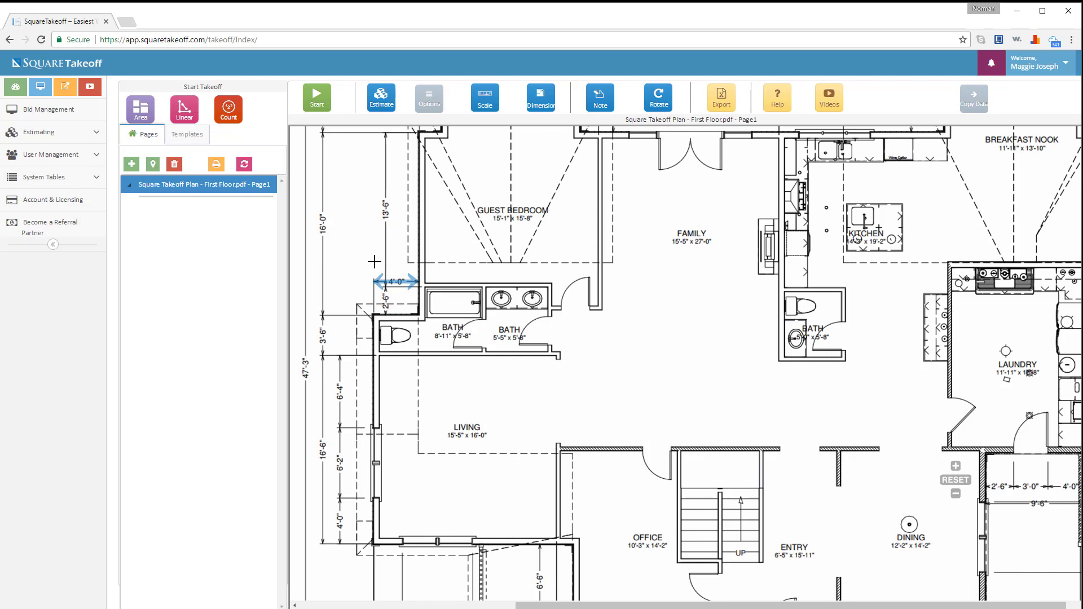
- Create a Standard Linear item named Floor Perimeter with a 6-inch width
click(182, 112)
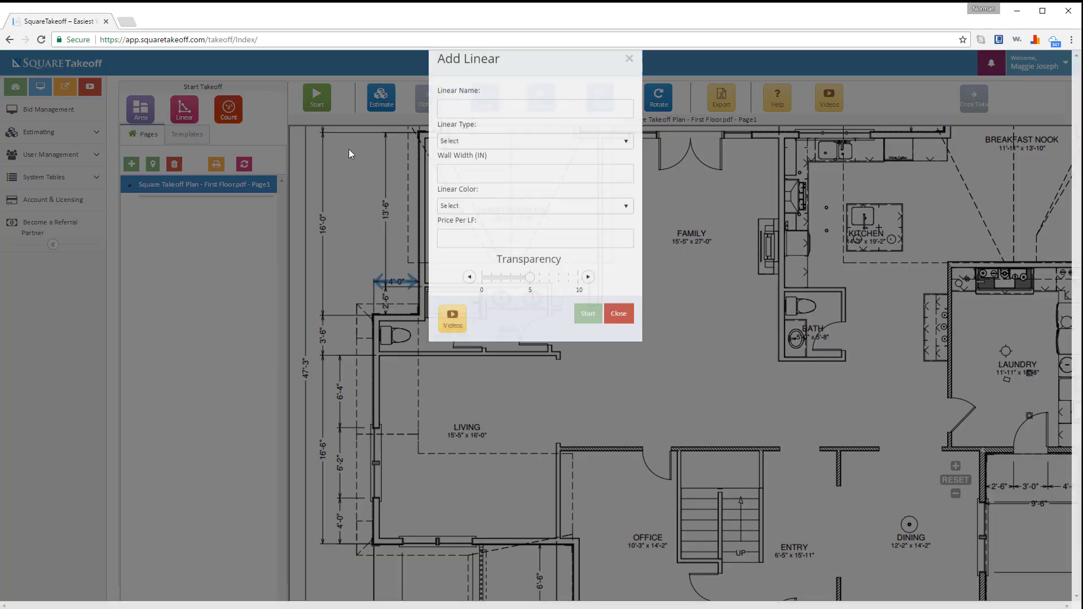
click(463, 138)
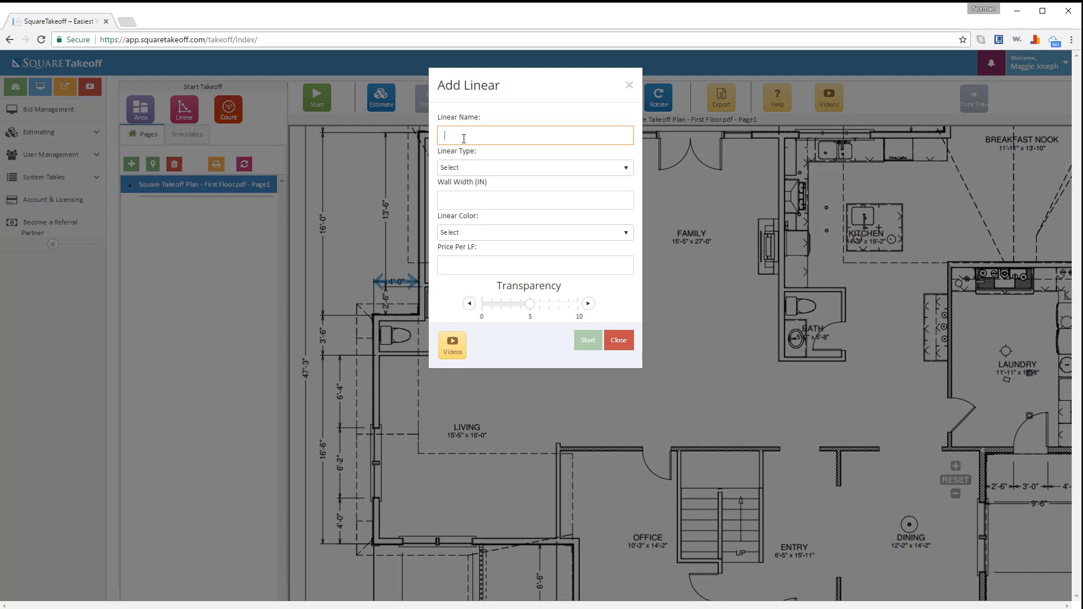
text(Floor Perimeter)
click(468, 168)
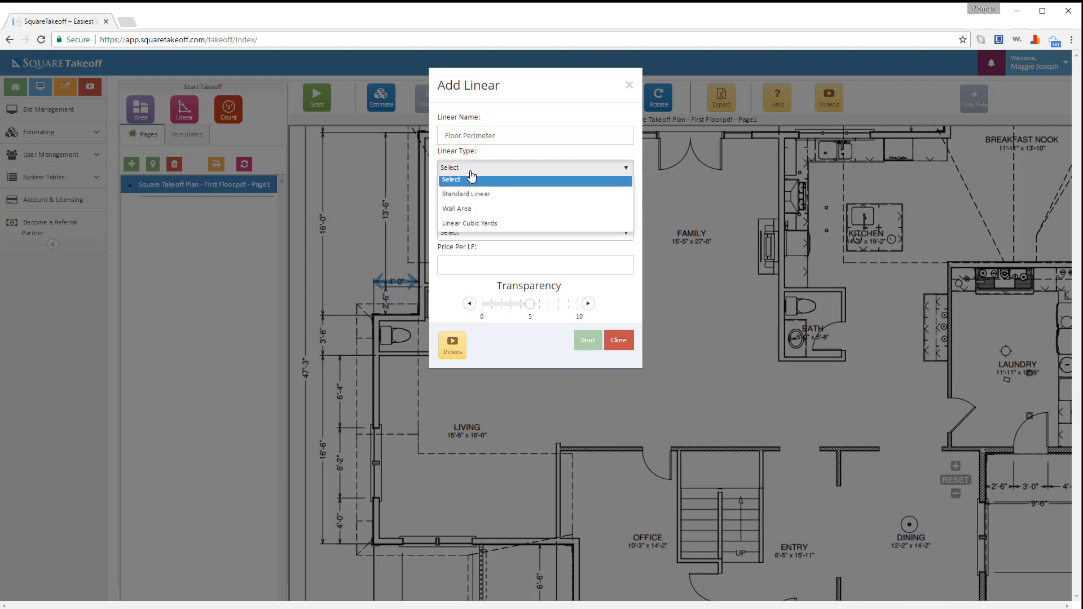
click(468, 195)
click(469, 197)
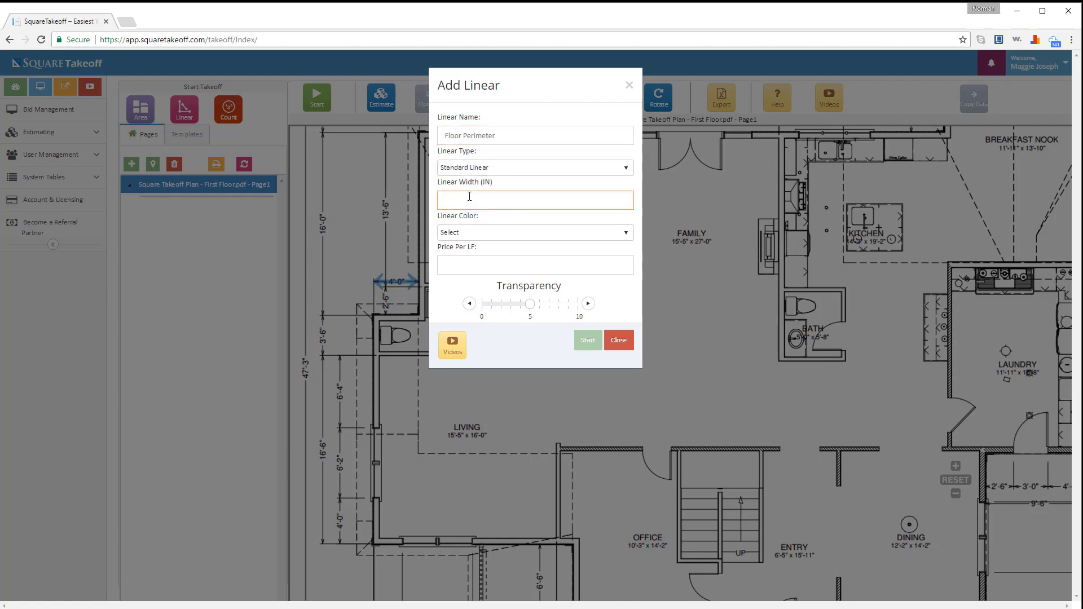
text(6)
- Make it CadetBlue with transparency 10, priced at 1.10 per linear foot
click(469, 233)
scroll(480, 304, down, 3)
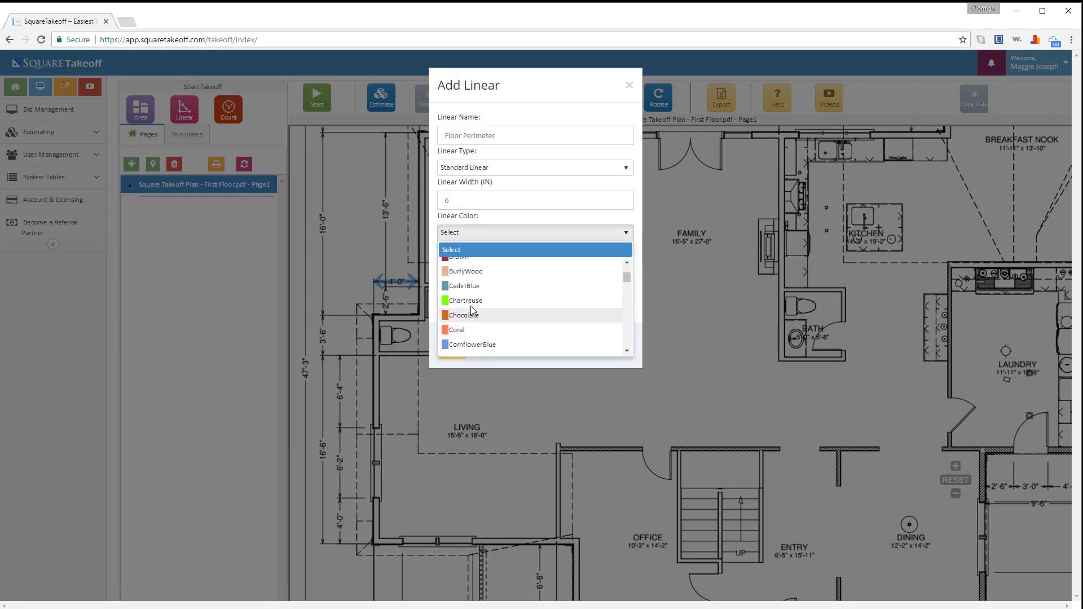
click(467, 286)
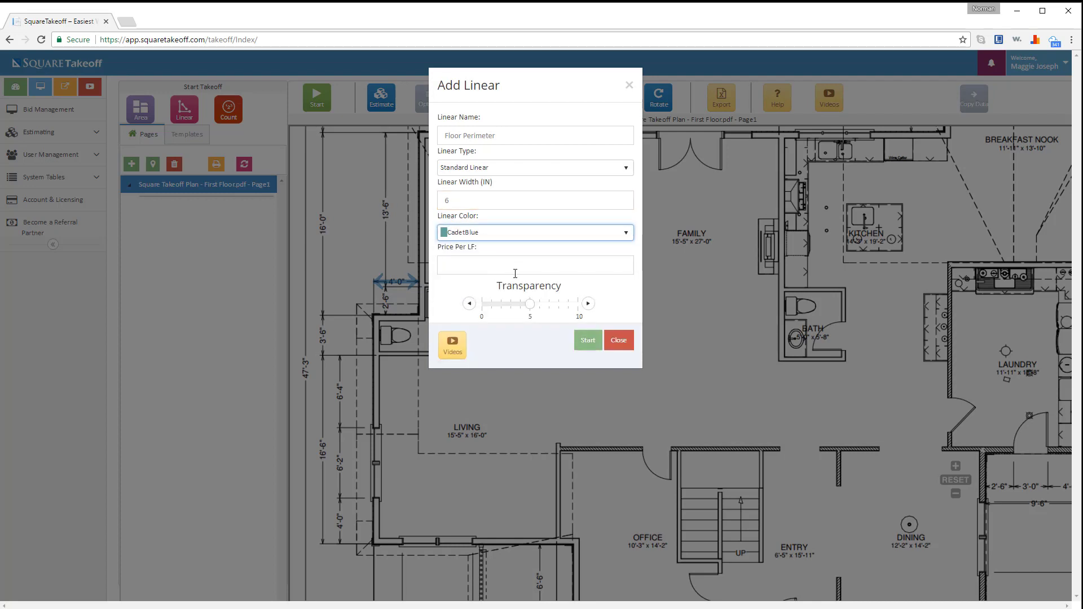
click(570, 305)
drag(571, 307, 577, 305)
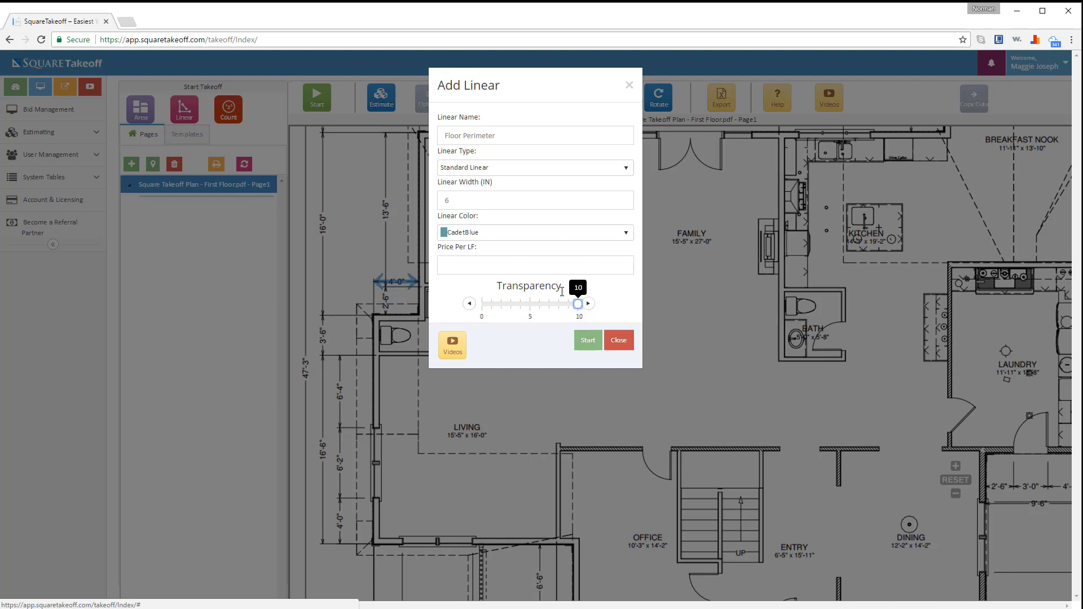
click(553, 266)
text(1.10)
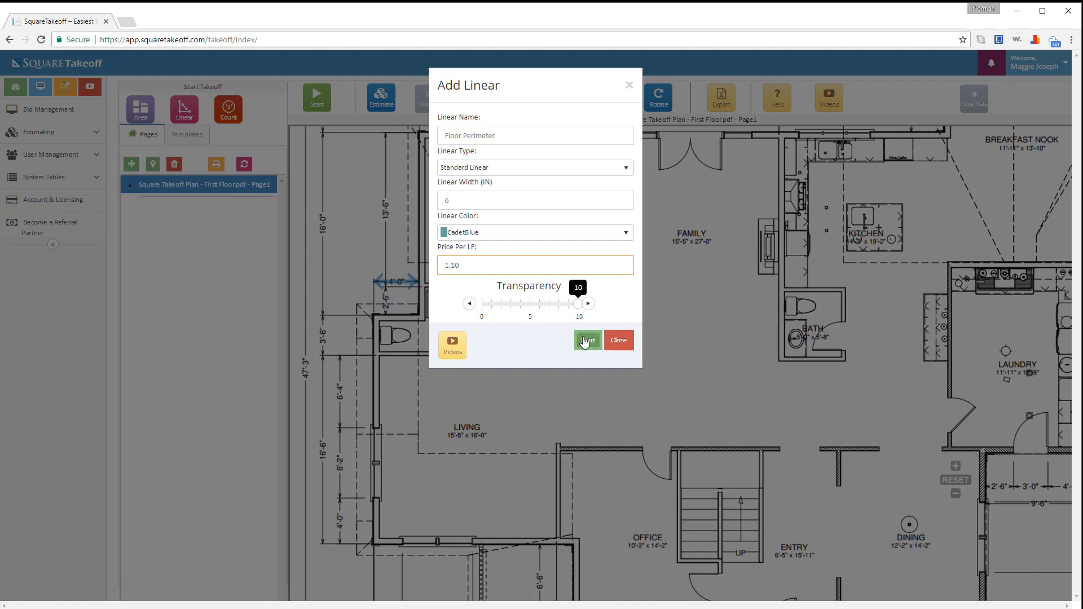
- Begin the Floor Perimeter on the top outer wall, tracing left and down toward the bath
click(584, 341)
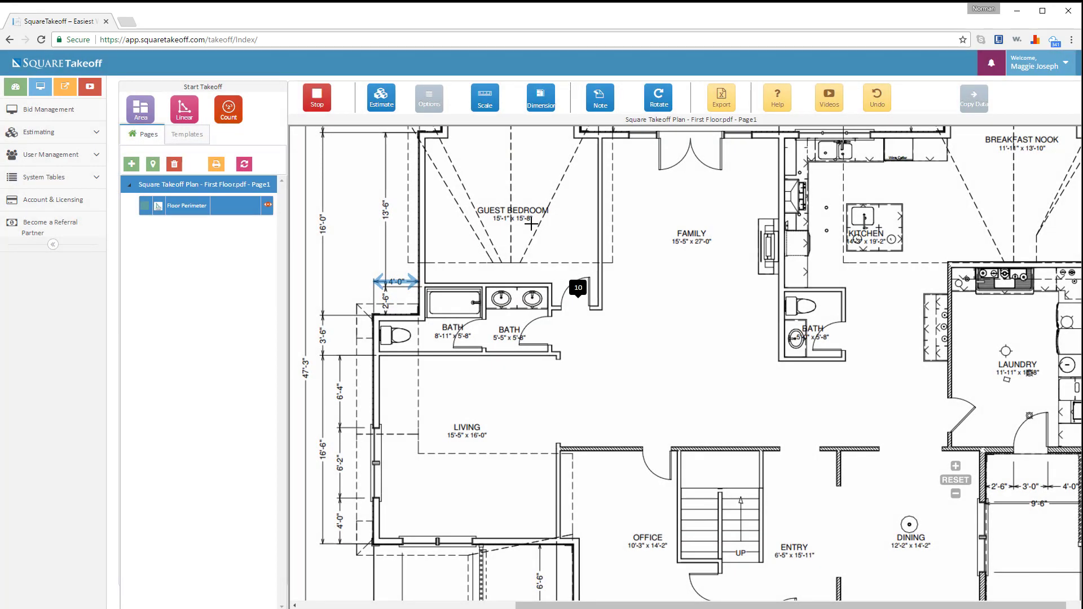
scroll(536, 231, up, 3)
click(465, 214)
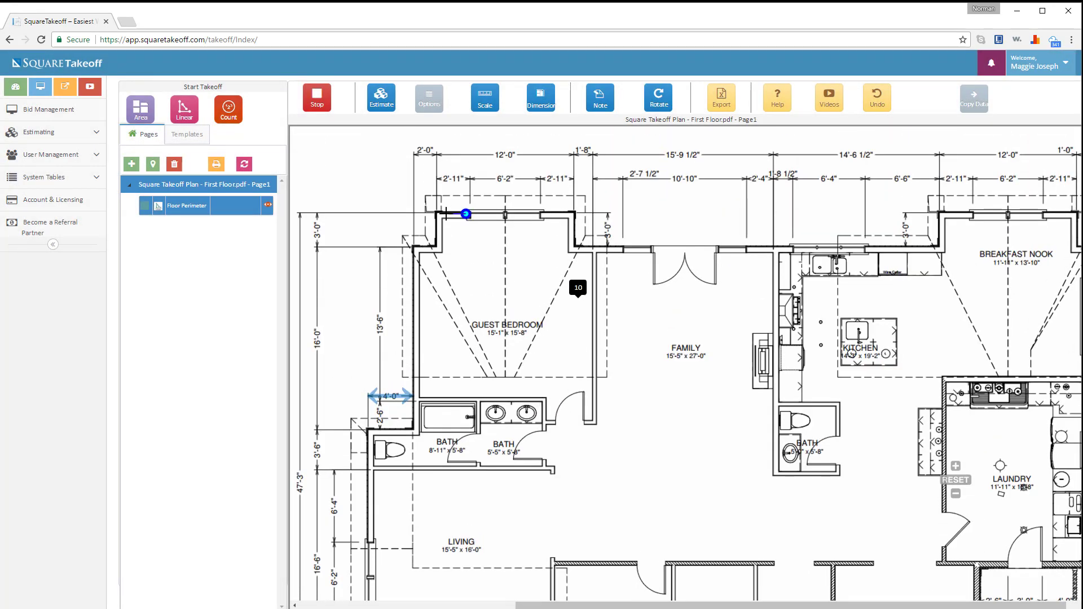
click(438, 215)
click(439, 249)
click(415, 250)
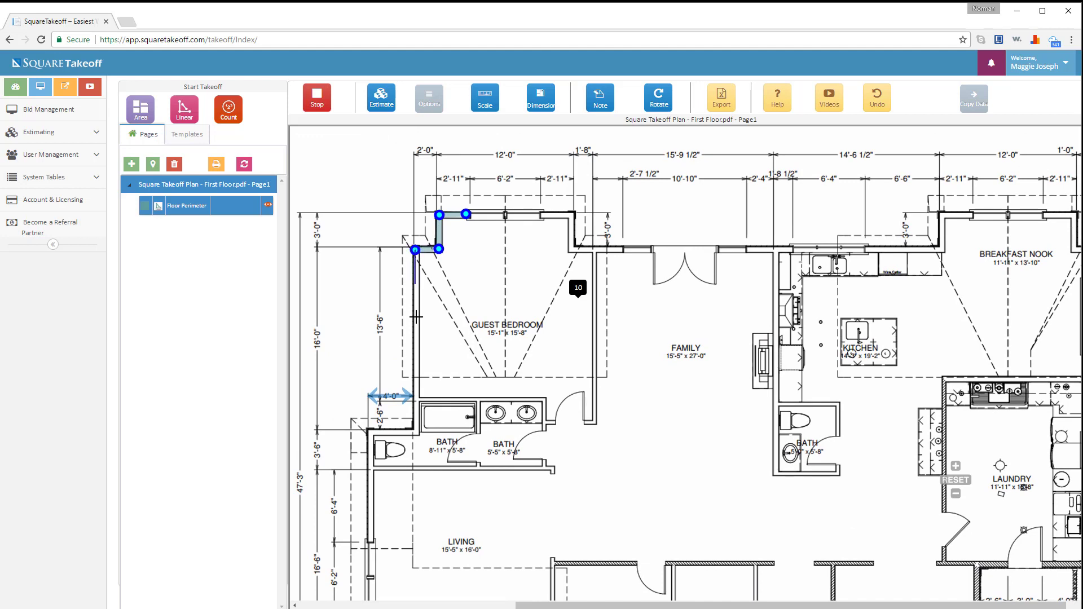
click(416, 432)
- Turn on ortho and continue the perimeter down the left outer wall past the living room
click(430, 103)
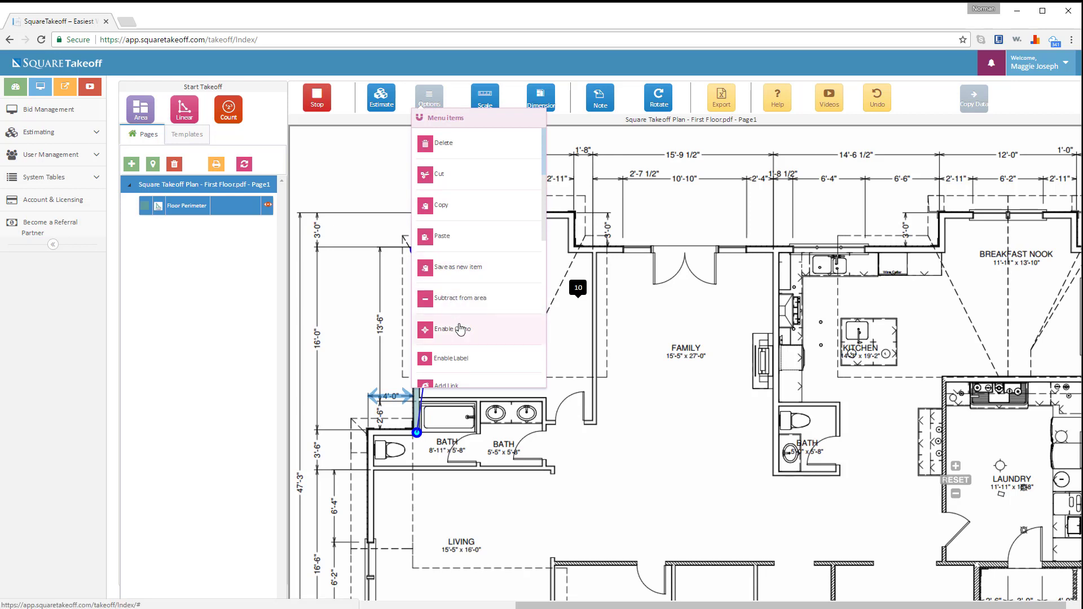
click(466, 334)
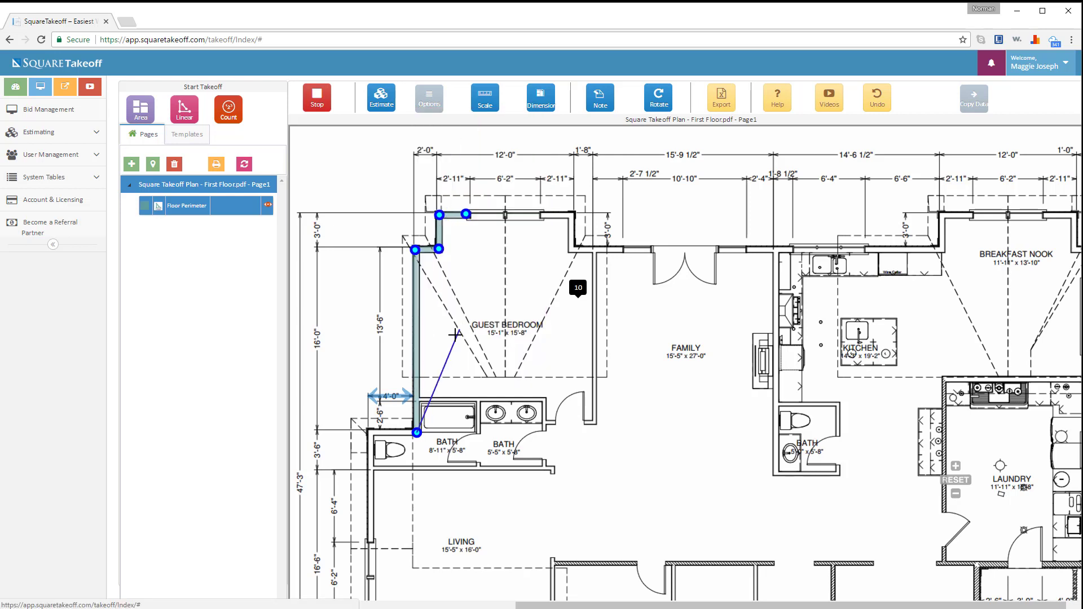
click(369, 432)
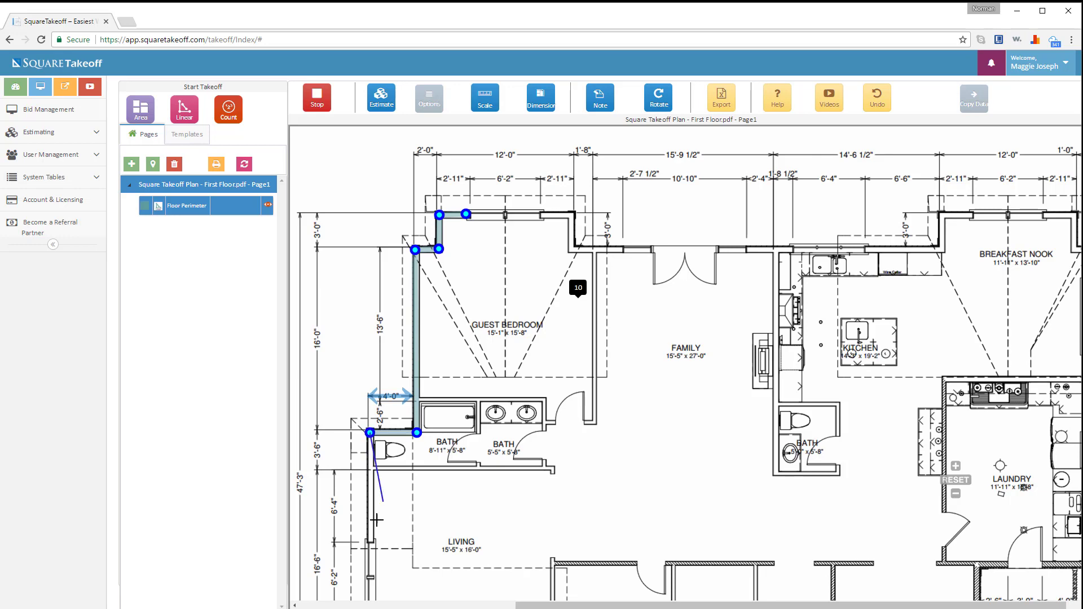
click(370, 541)
scroll(382, 464, down, 1)
scroll(382, 463, down, 10)
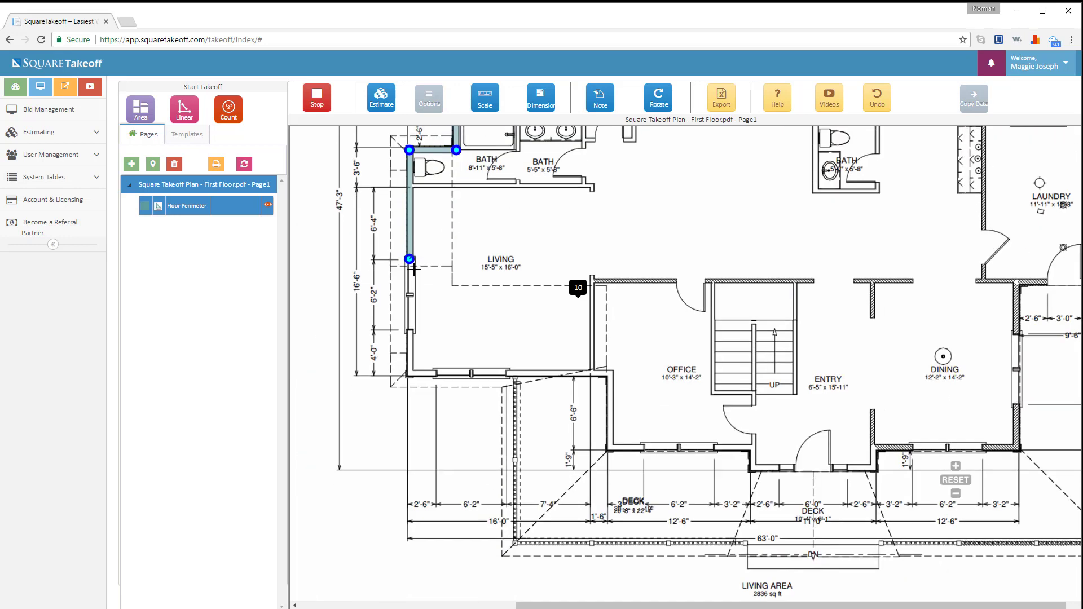
click(410, 371)
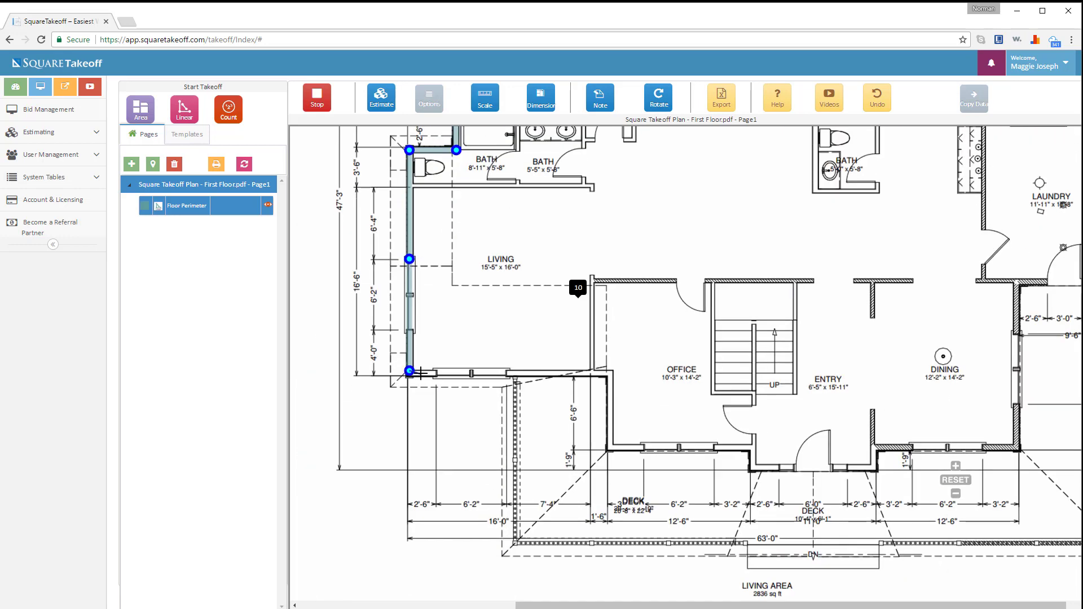
- Trace the bottom walls past the office, entry and dining room to the right exterior wall
scroll(414, 373, down, 2)
click(562, 372)
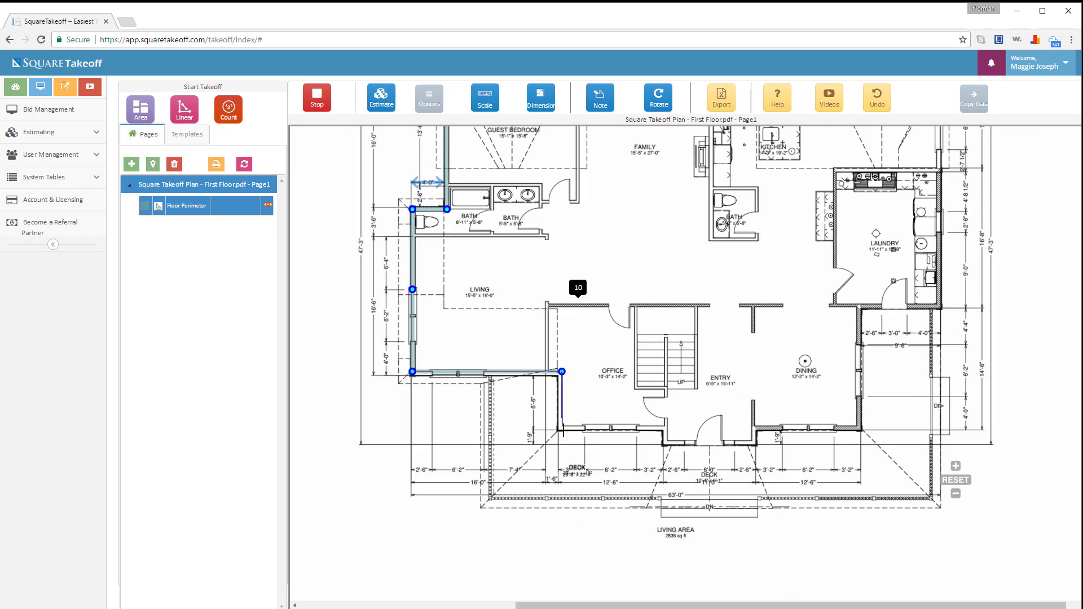
click(562, 429)
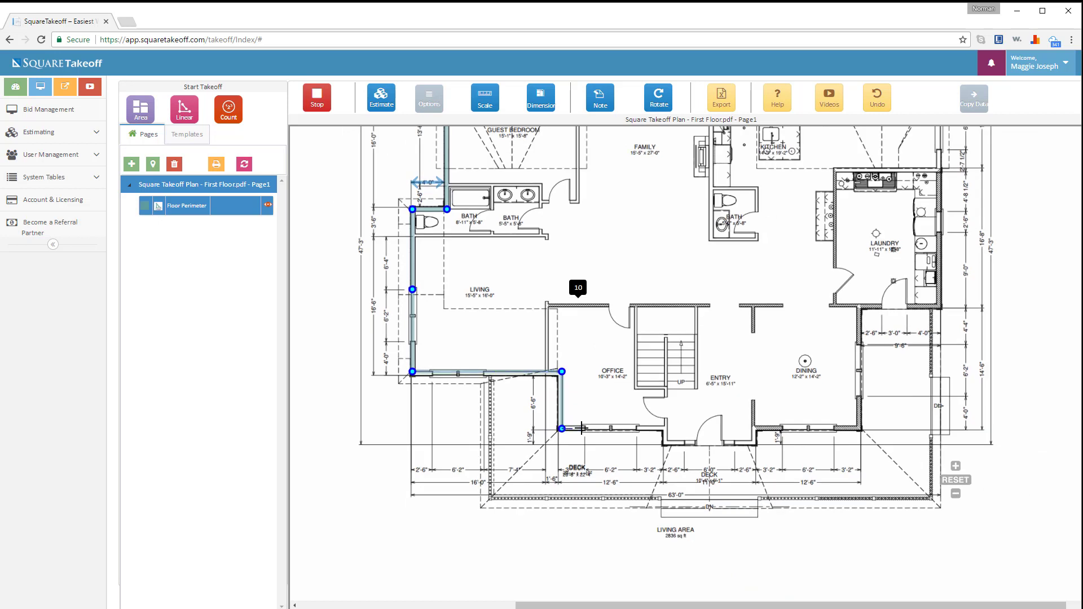
click(666, 429)
click(666, 444)
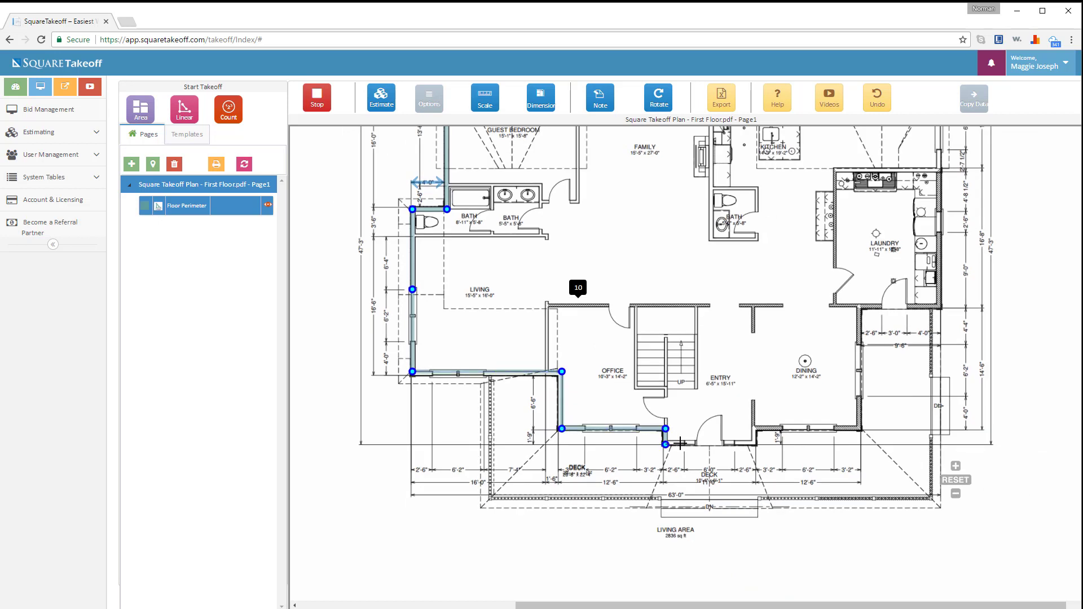
click(754, 444)
click(754, 429)
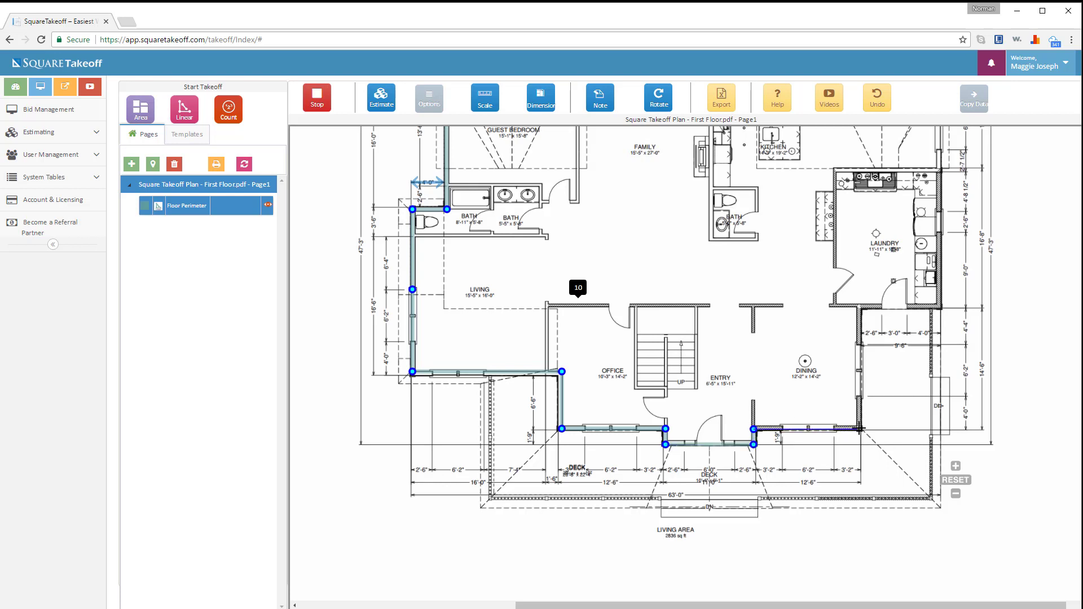
click(860, 428)
click(860, 307)
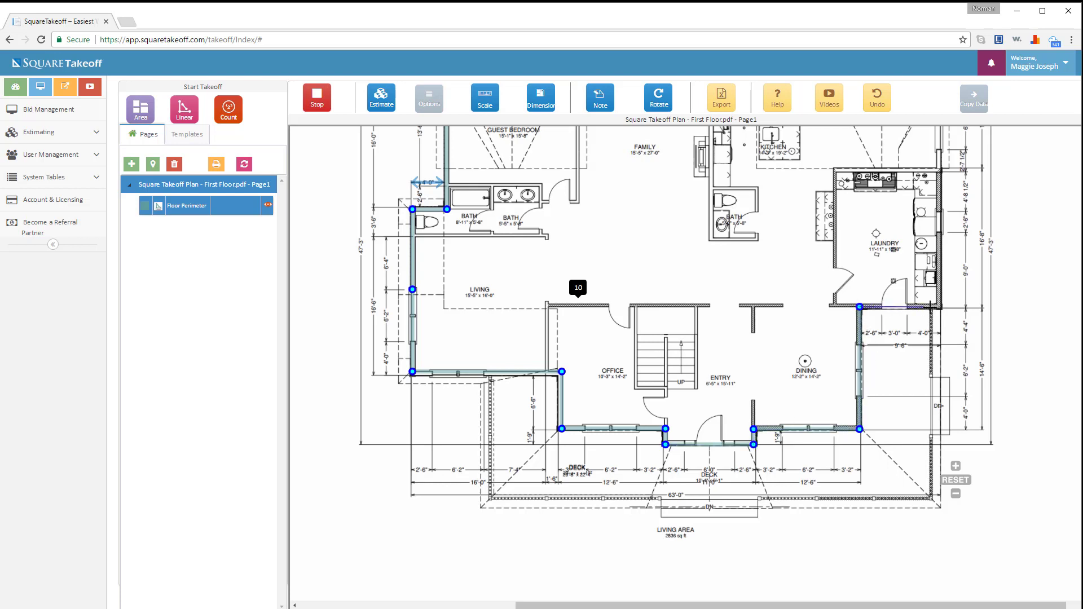
click(939, 307)
- Trace the breakfast nook and top wall, closing the perimeter at its start for 231.19 LF
scroll(942, 294, up, 3)
scroll(938, 479, up, 1)
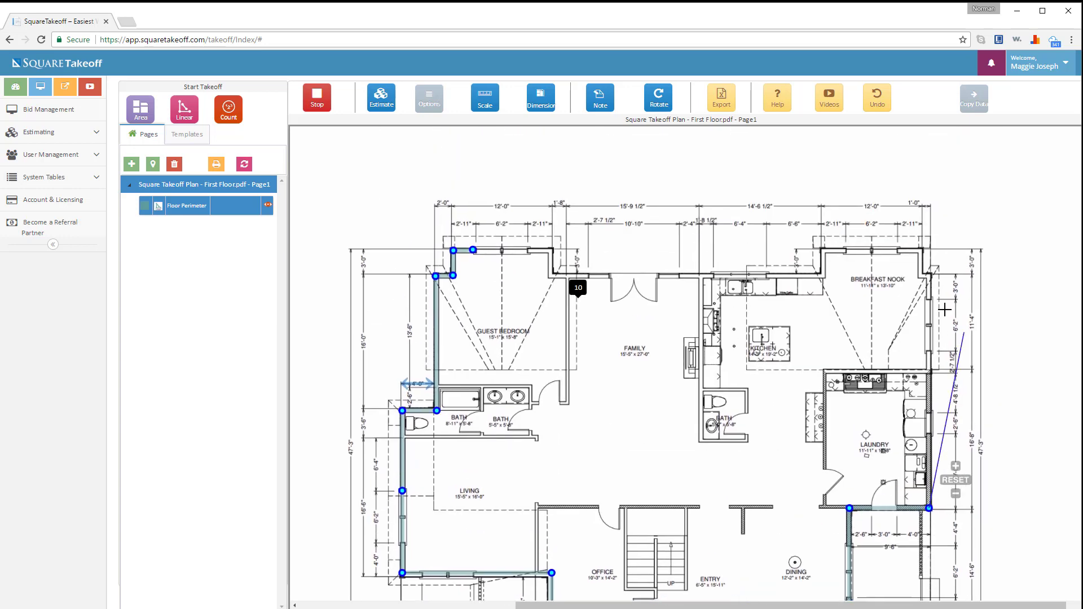
click(928, 277)
click(920, 277)
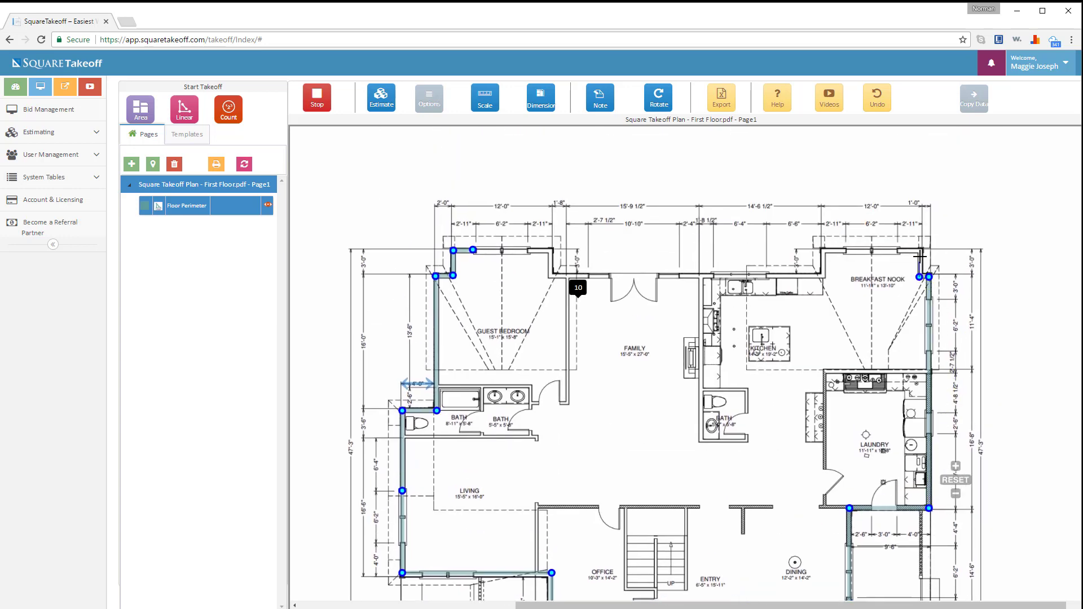
click(919, 251)
click(823, 251)
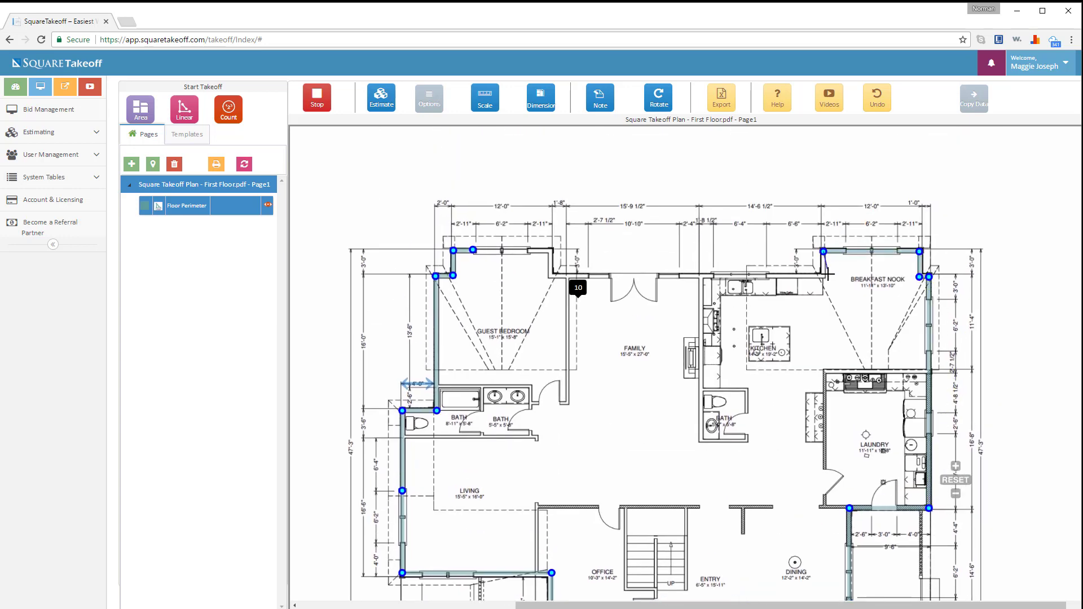
click(823, 276)
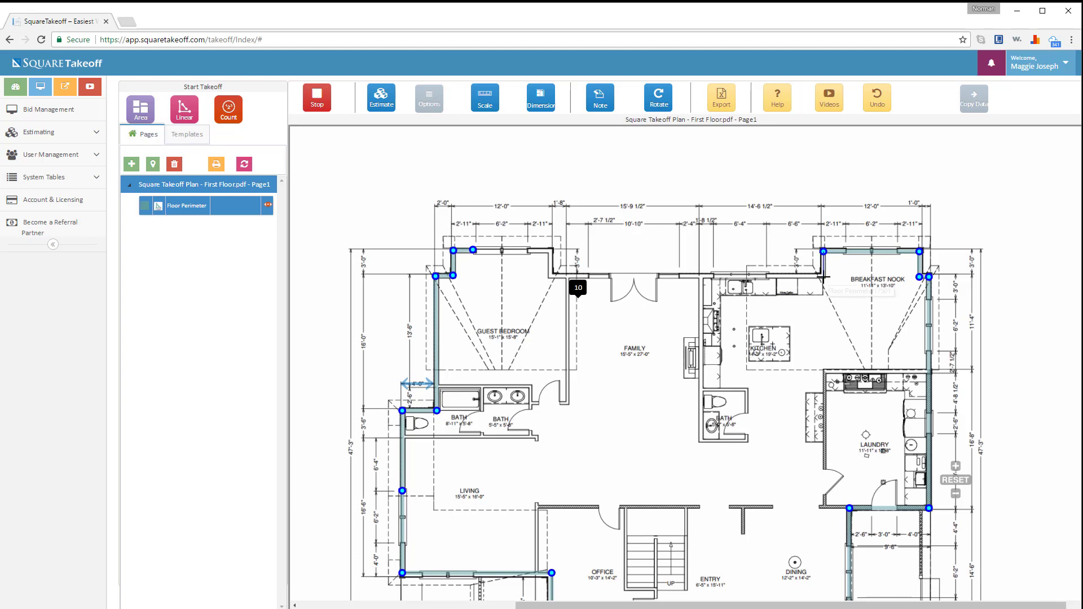
click(551, 276)
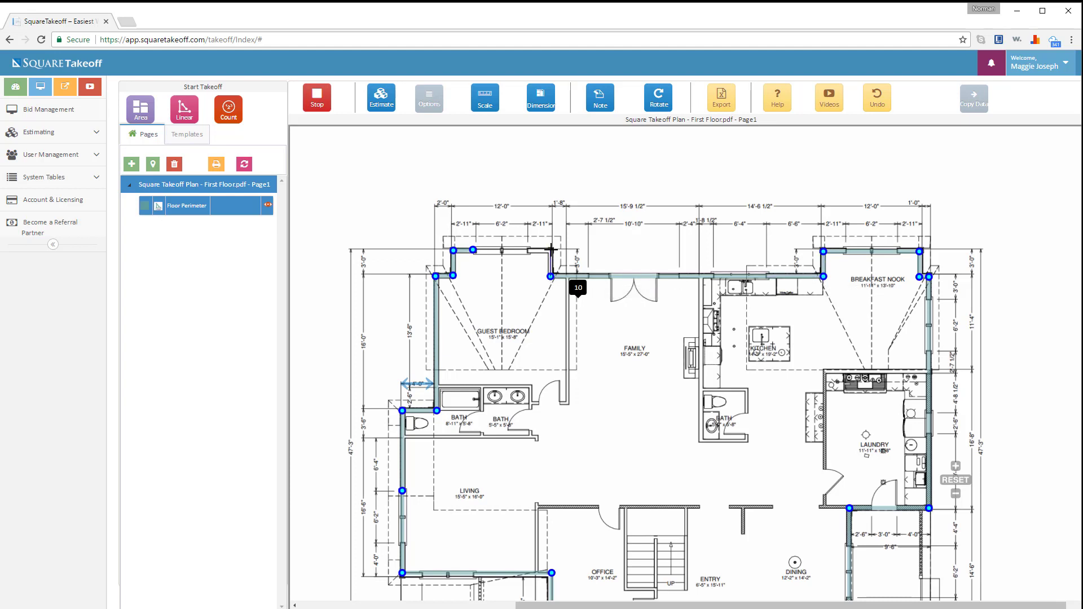
click(550, 249)
click(472, 250)
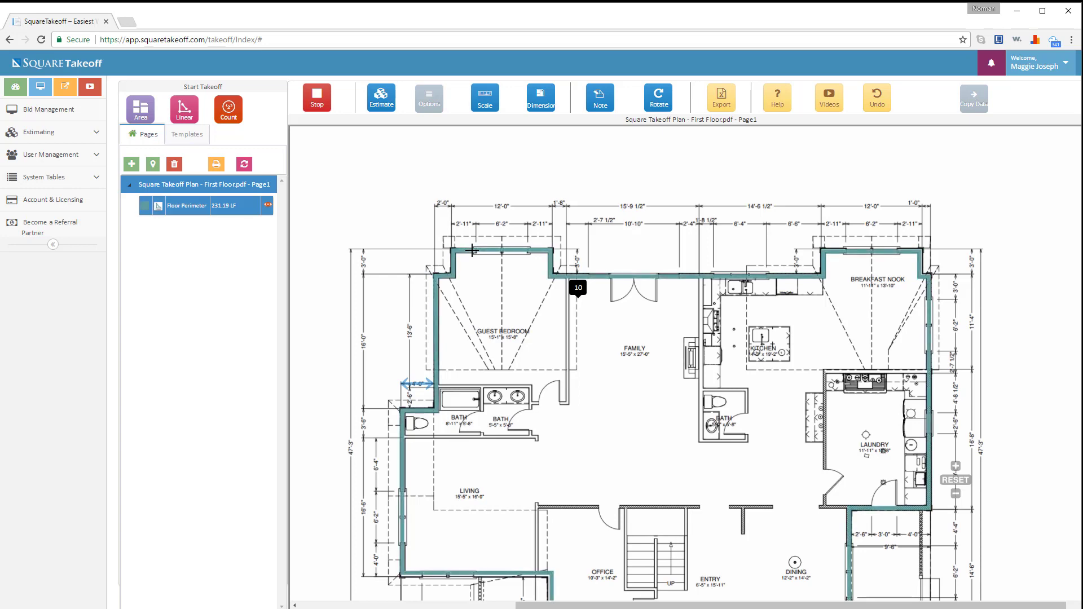
- Zoom out to the whole plan and stop the floor perimeter at 231.19 LF
scroll(491, 316, down, 2)
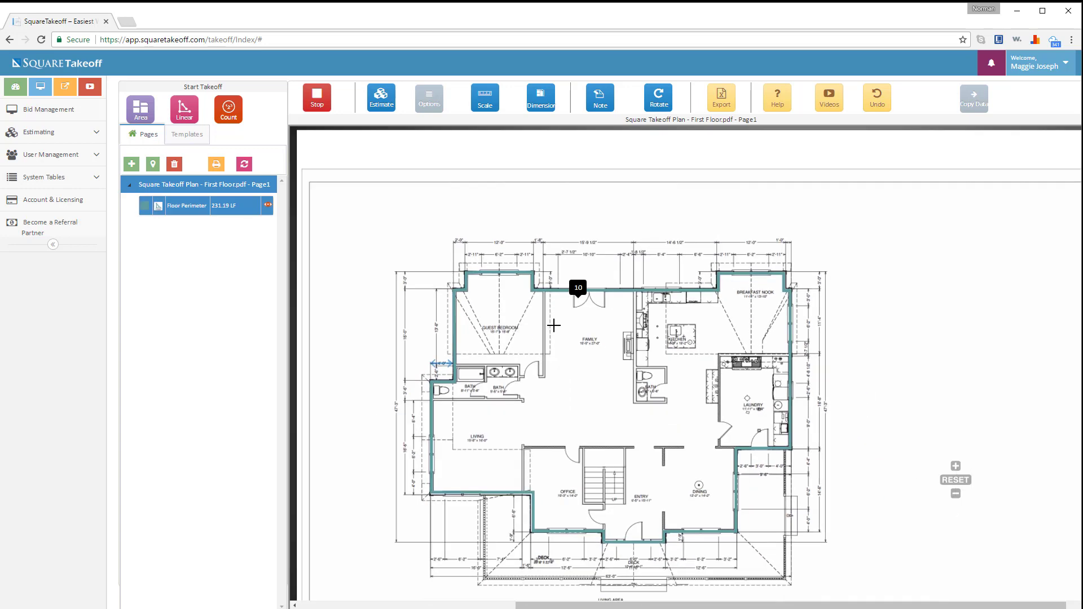
click(316, 99)
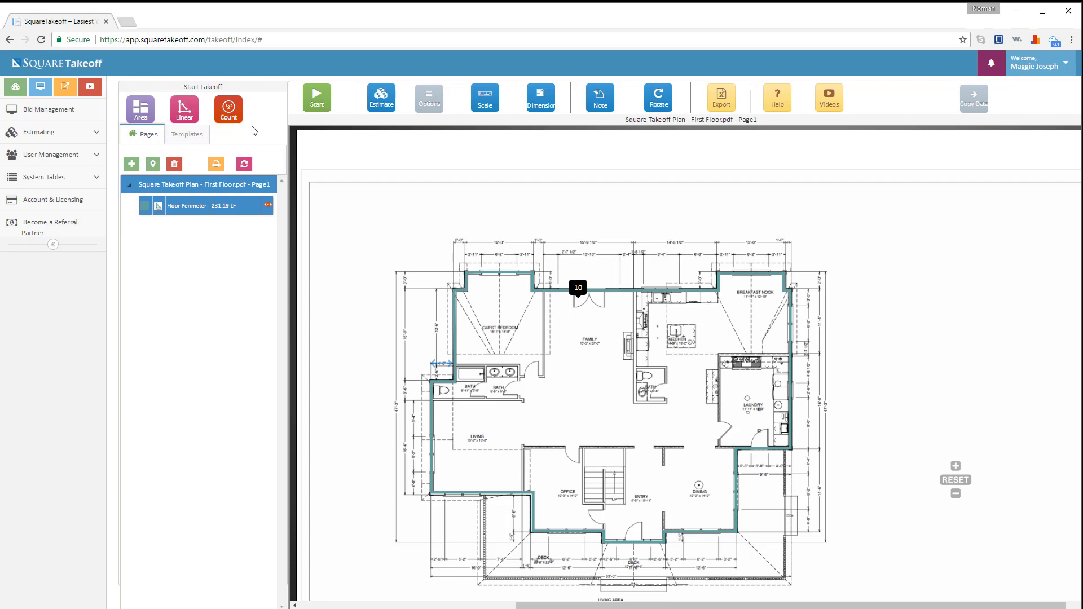
click(140, 114)
- Create a Dining Standard Area in Chartreuse at 1.25 per SQFT with transparency about 9, and start it
click(452, 135)
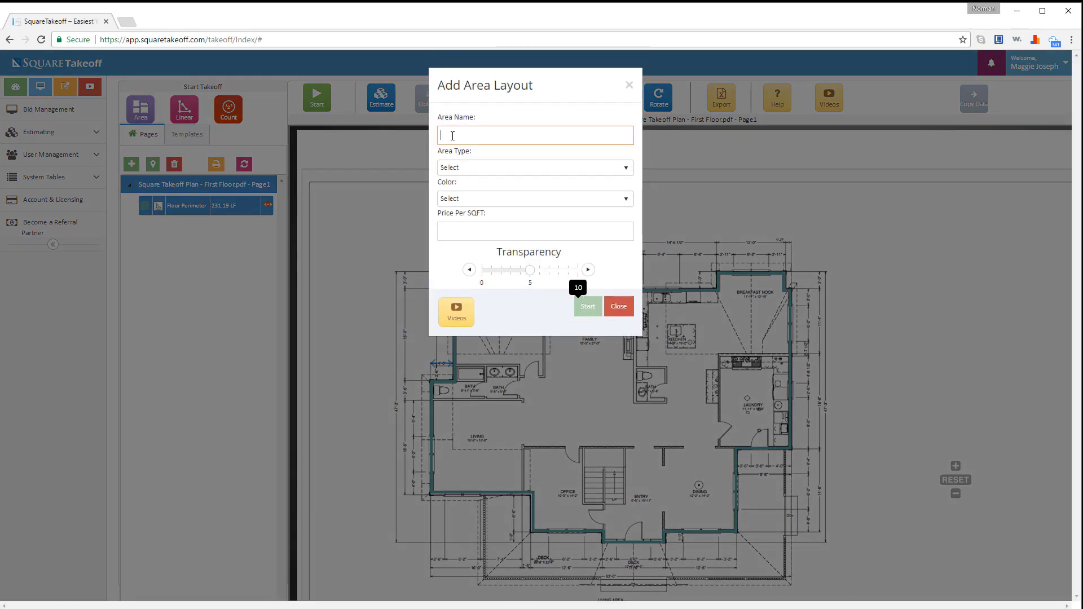
text(Dining)
click(450, 168)
click(463, 199)
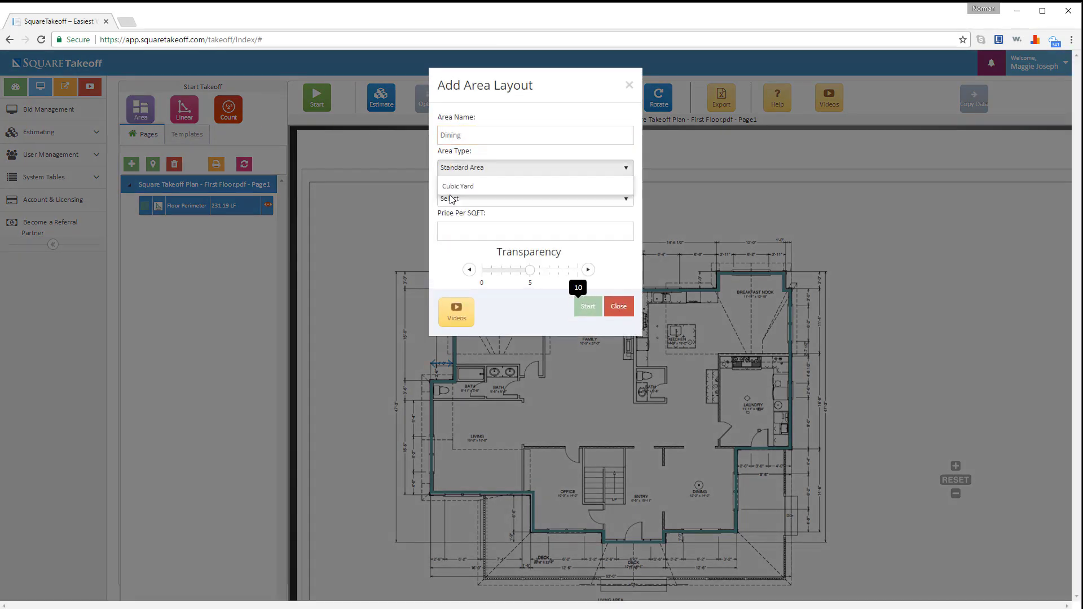
click(471, 199)
scroll(474, 264, down, 2)
scroll(473, 264, down, 2)
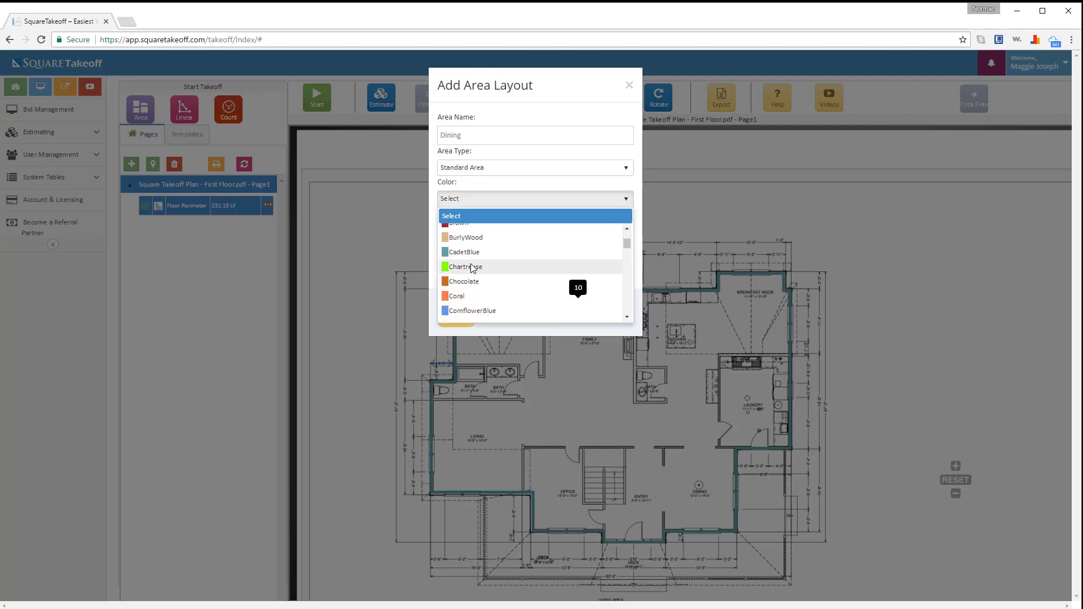
click(474, 264)
click(503, 230)
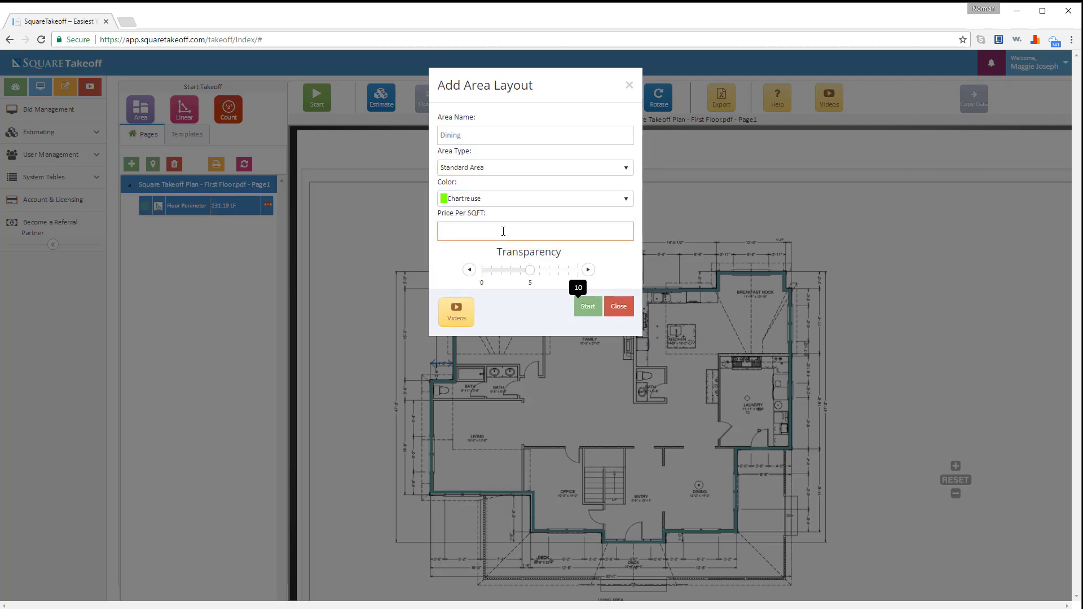
text(1.25)
click(566, 270)
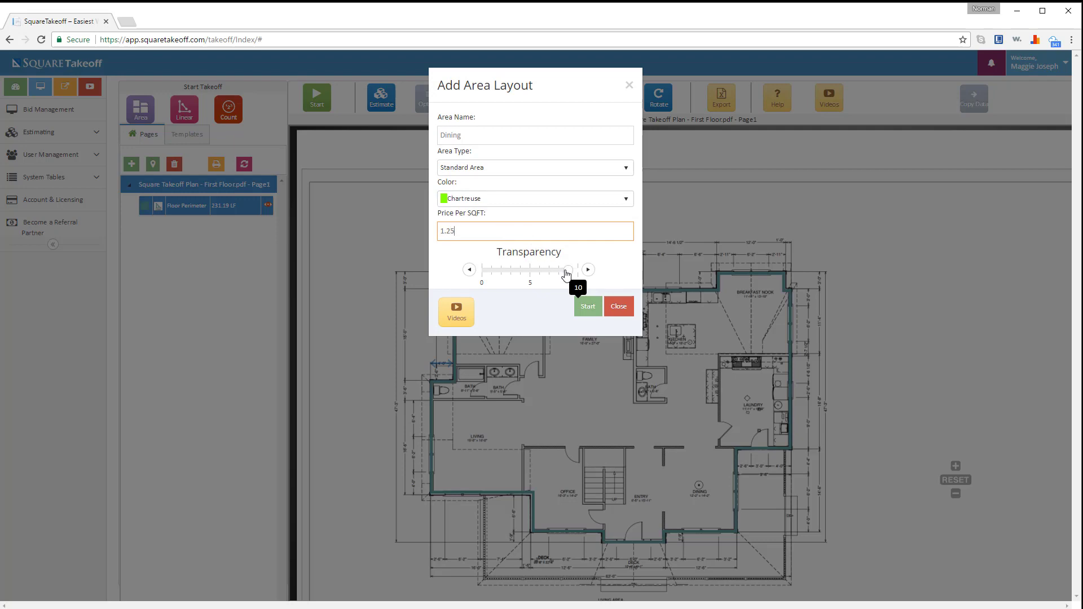
click(587, 306)
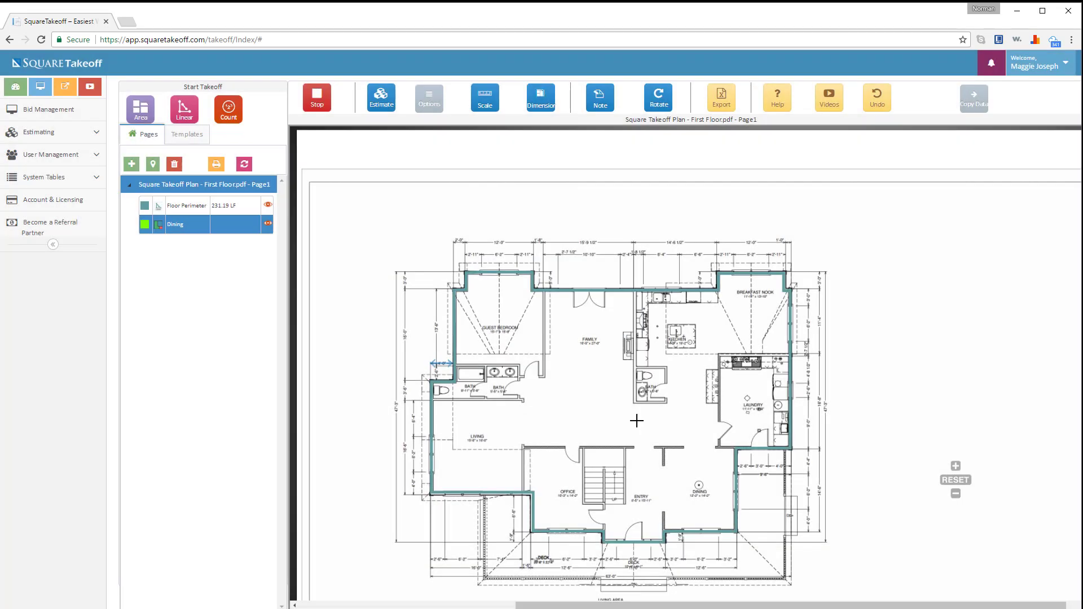
- Trace and close the dining room's four corners so Dining measures 169.87 SQFT
click(665, 449)
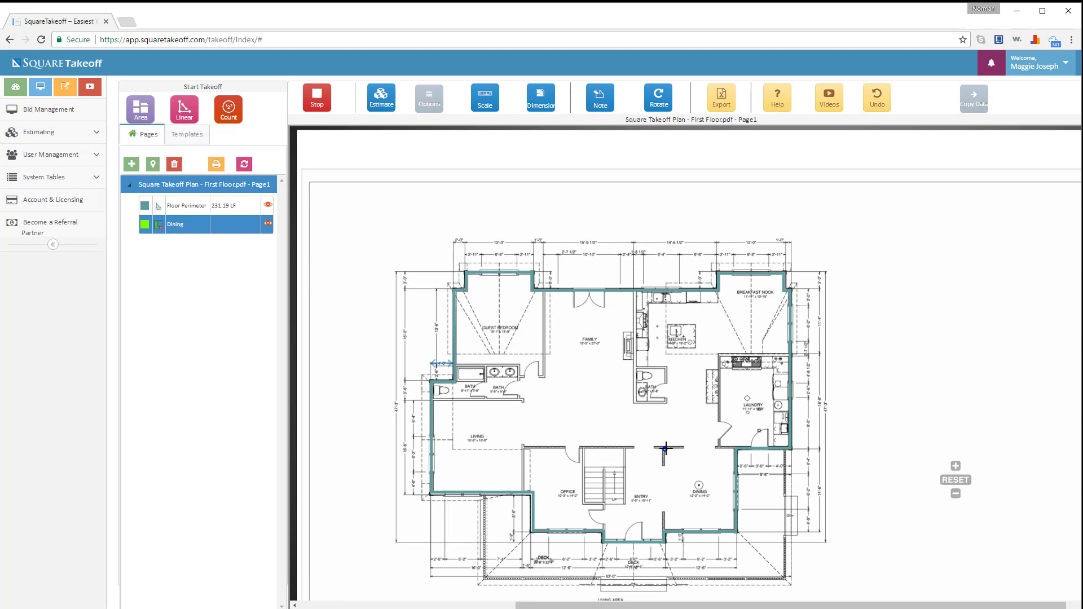
click(732, 449)
click(733, 528)
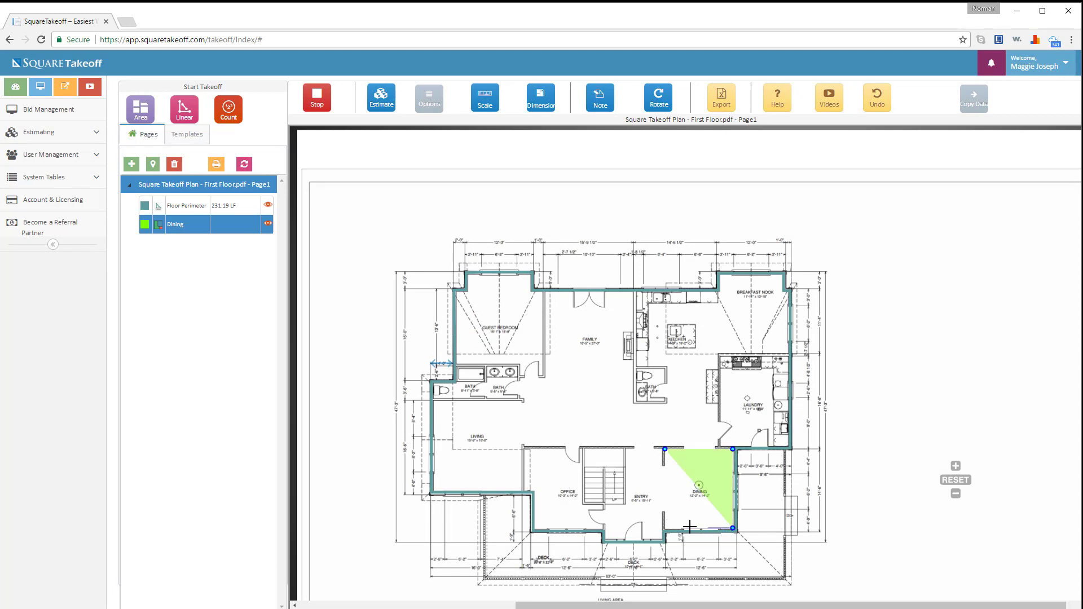
click(666, 528)
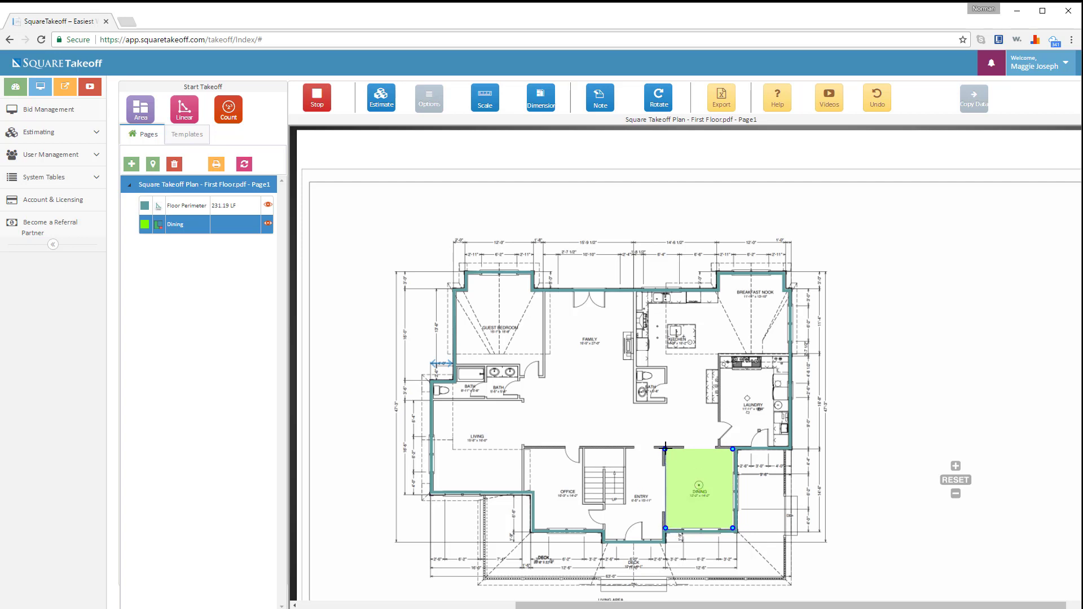
click(665, 449)
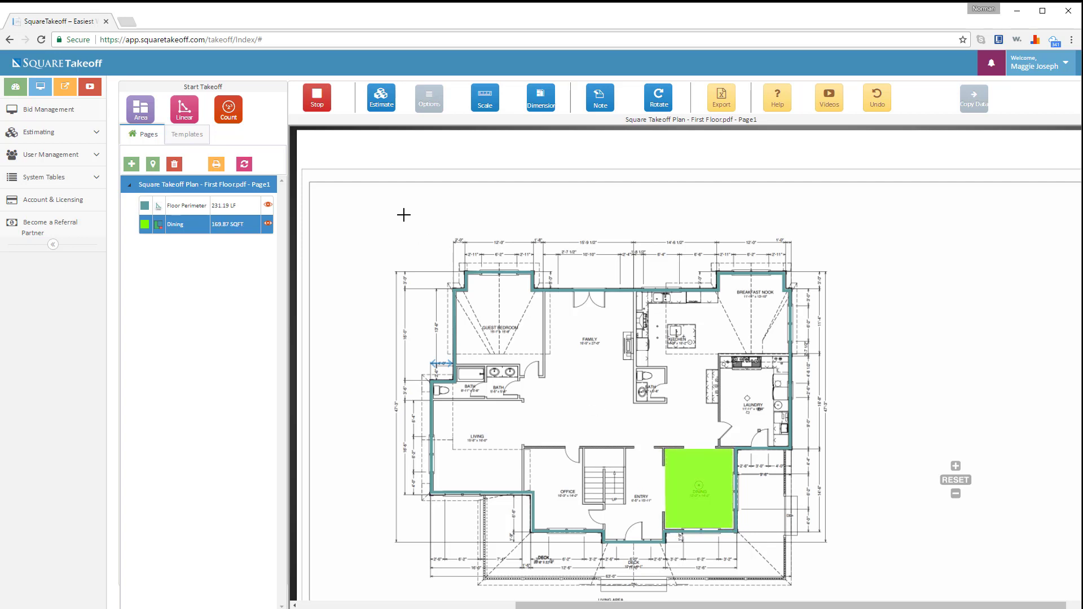
click(317, 102)
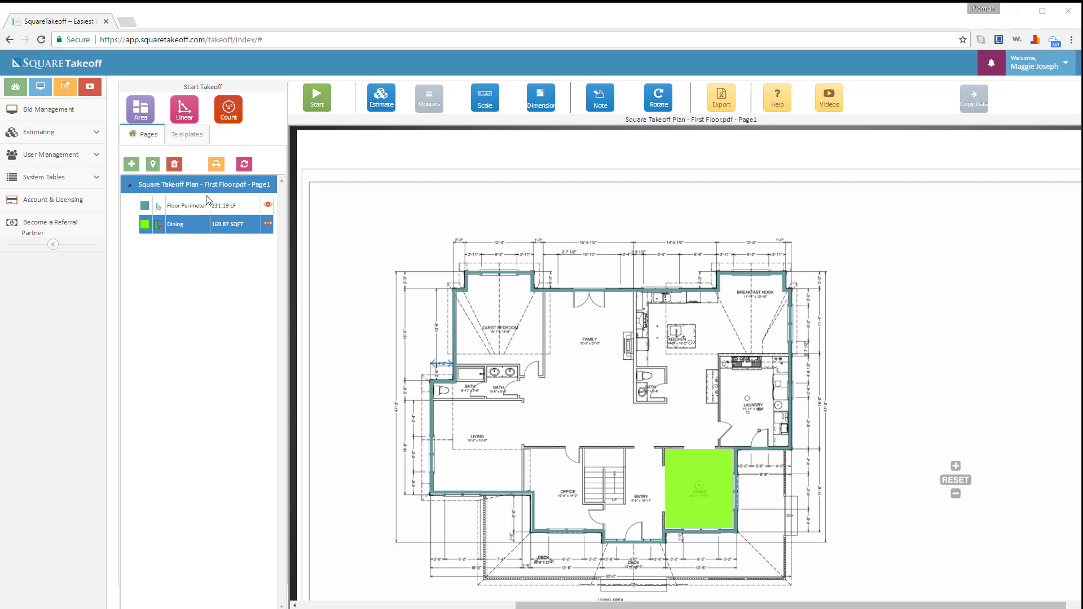
click(230, 108)
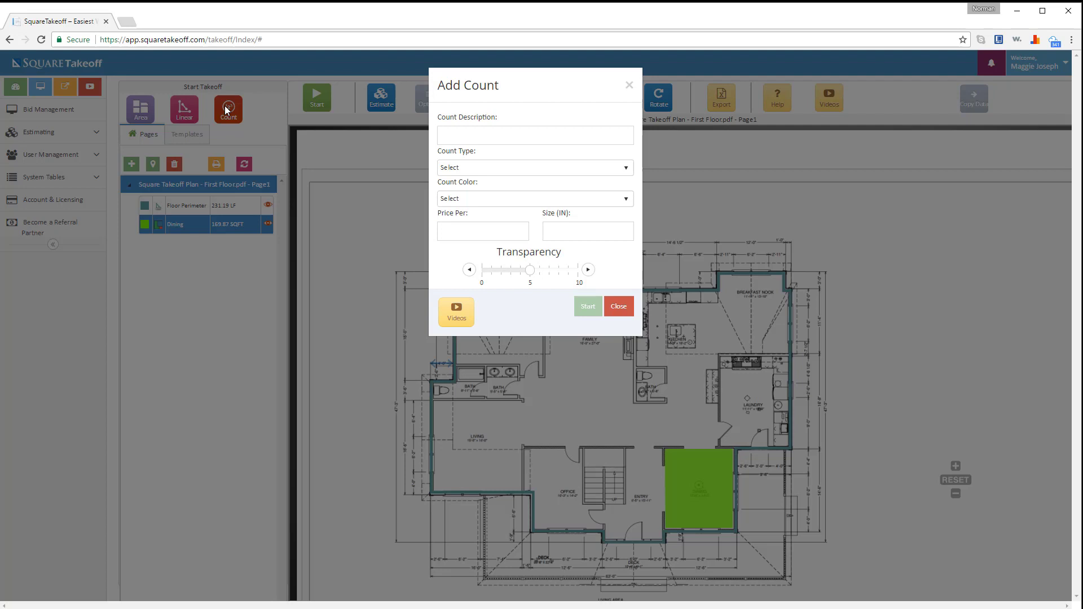
- Define a Doors count with DarkRed Star markers, price 80, size 20 and transparency 8
click(470, 139)
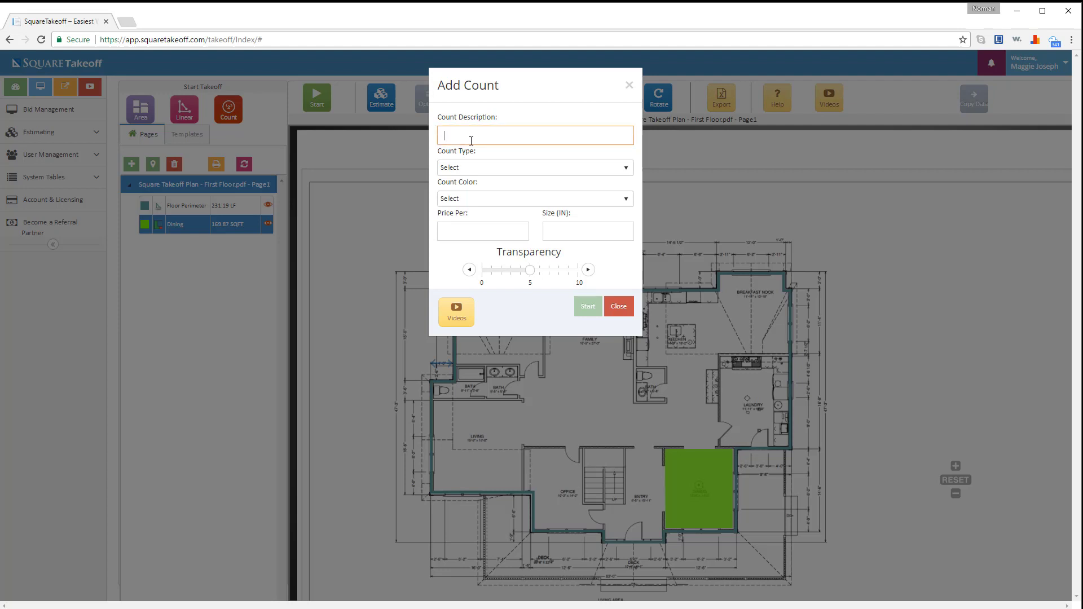
text(Doors)
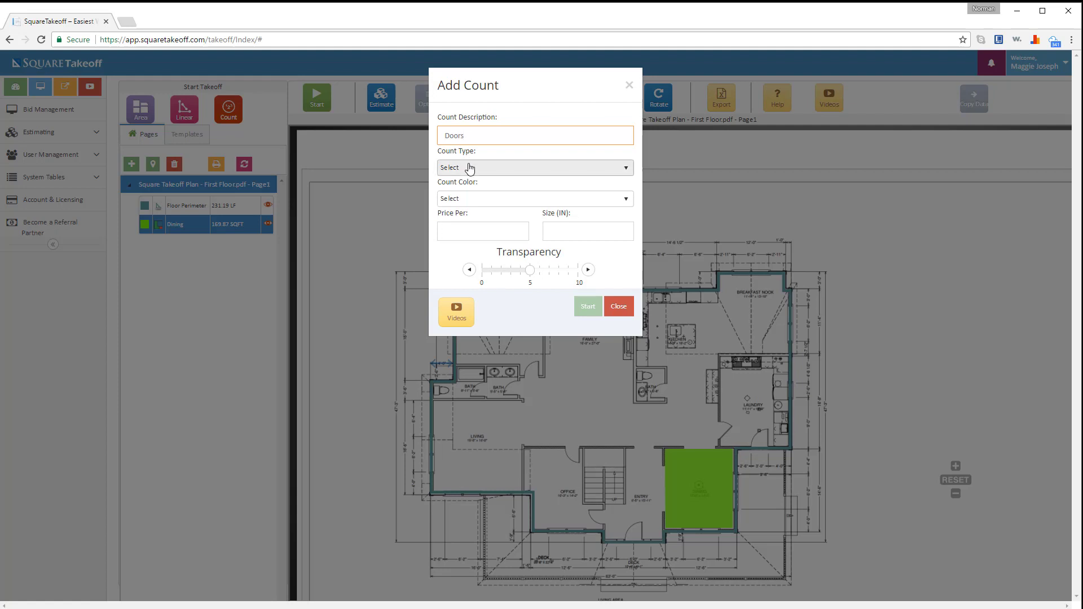
click(467, 168)
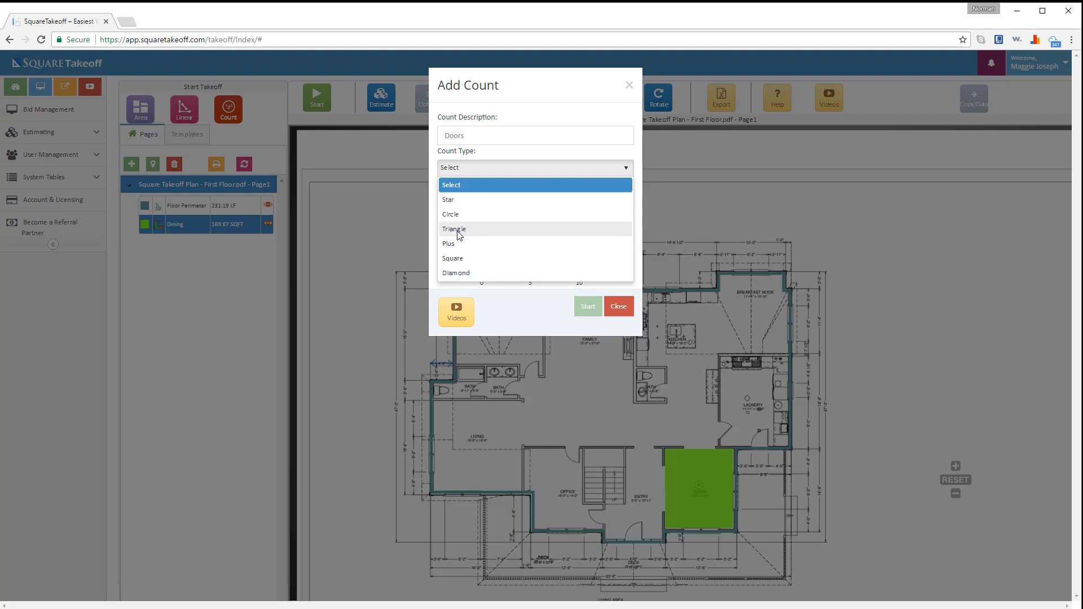
click(466, 204)
click(475, 205)
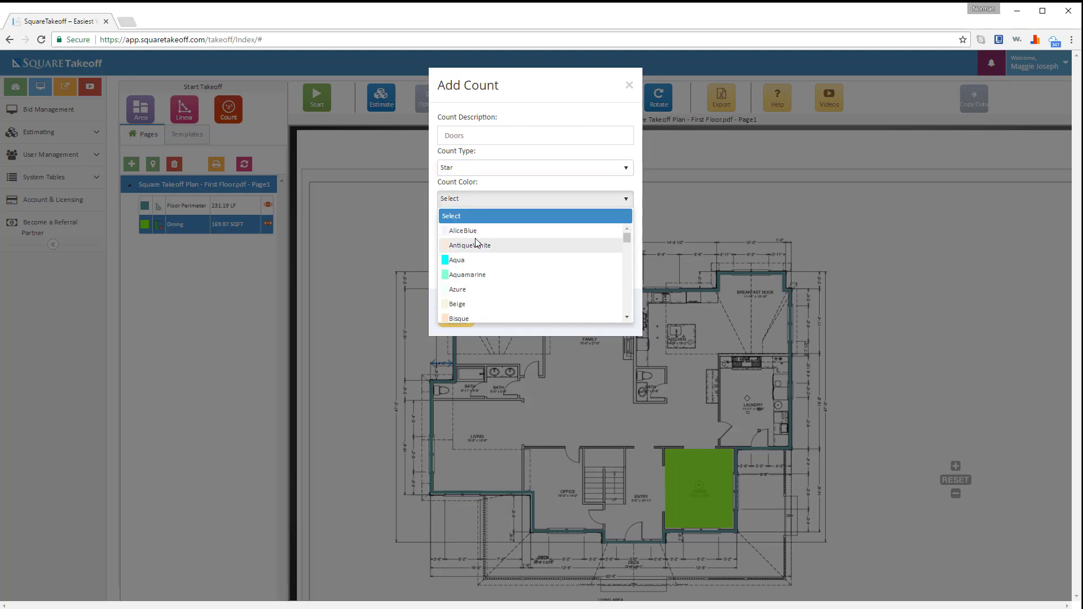
scroll(475, 248, down, 6)
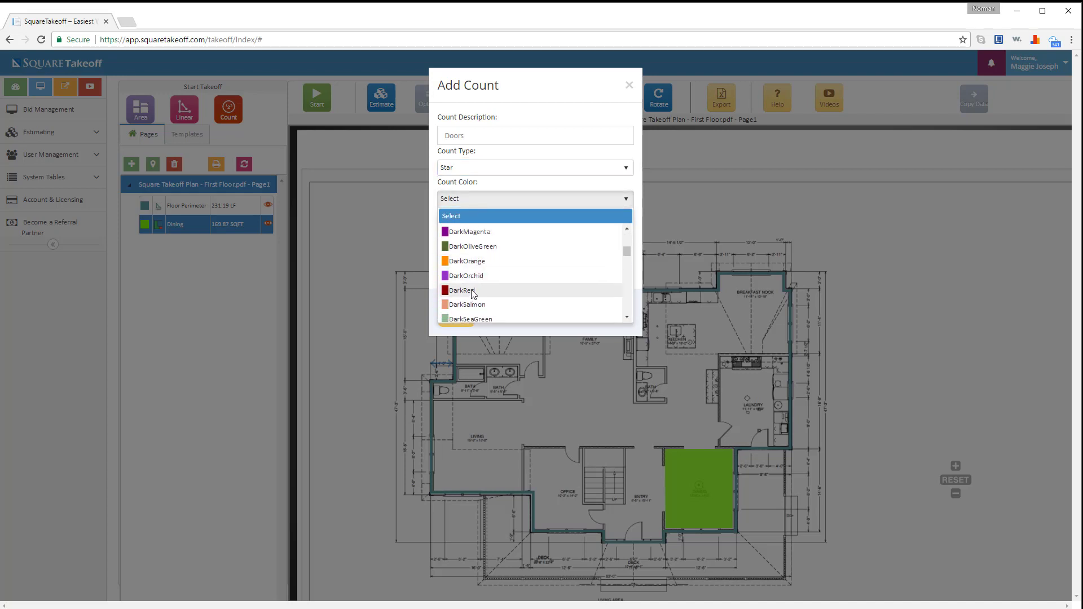
click(475, 290)
click(496, 233)
text(8)
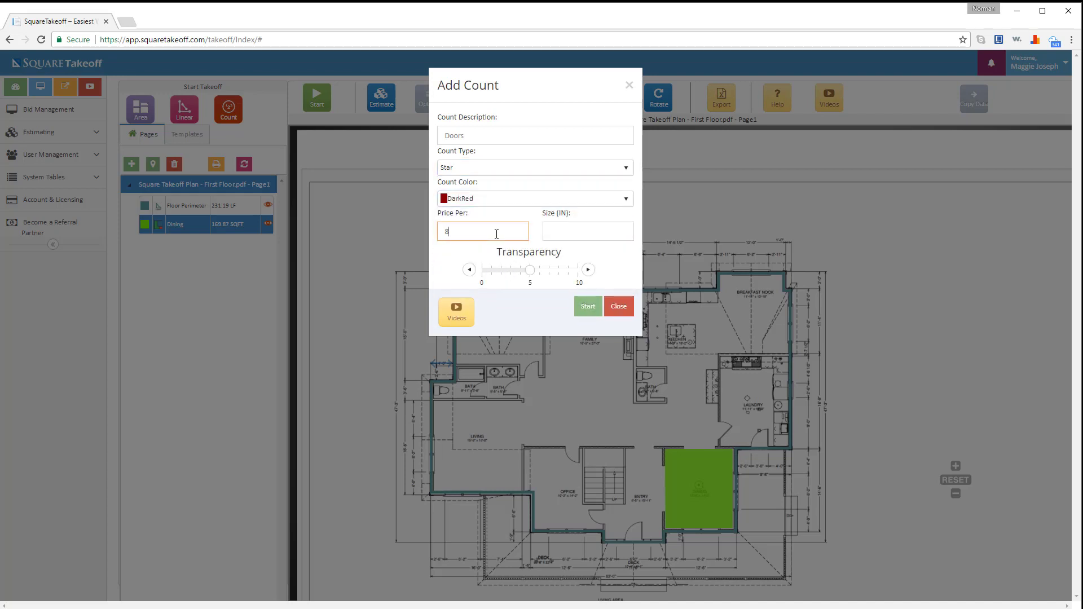
text(0)
click(570, 229)
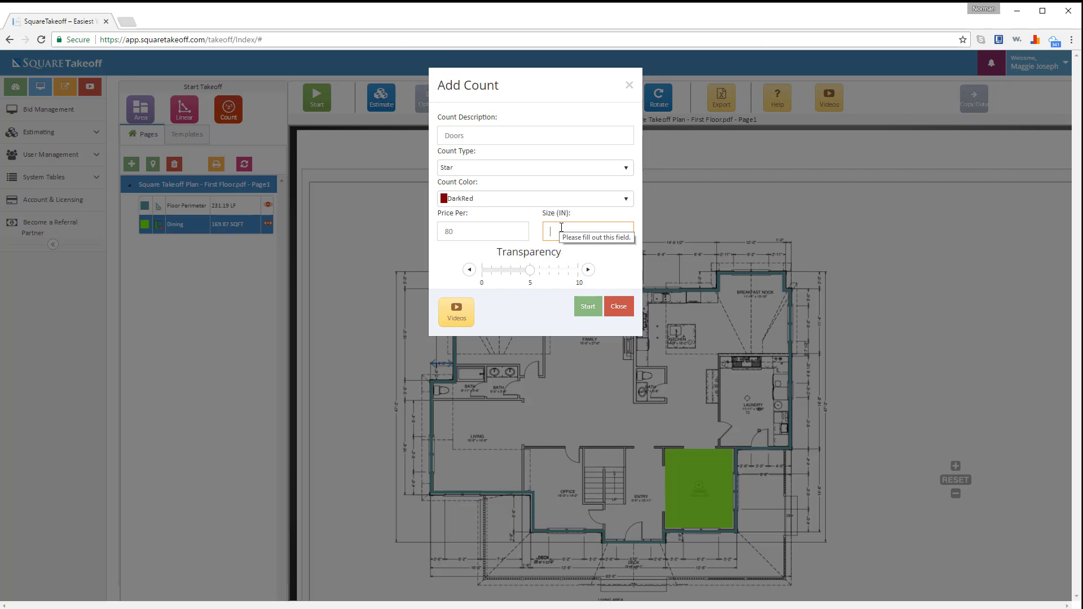
text(20)
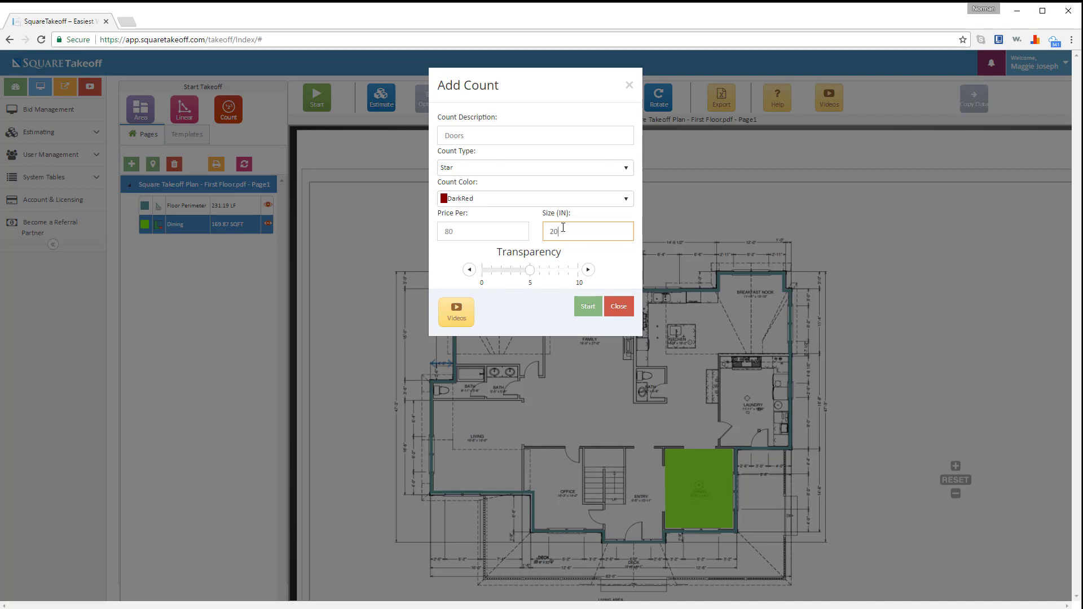
click(561, 271)
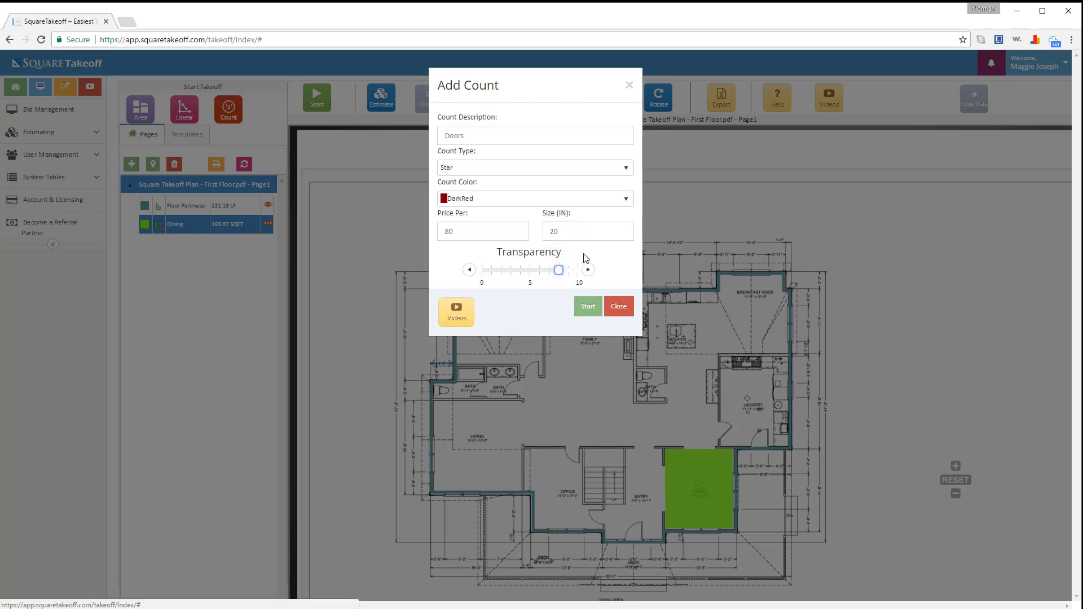
click(587, 307)
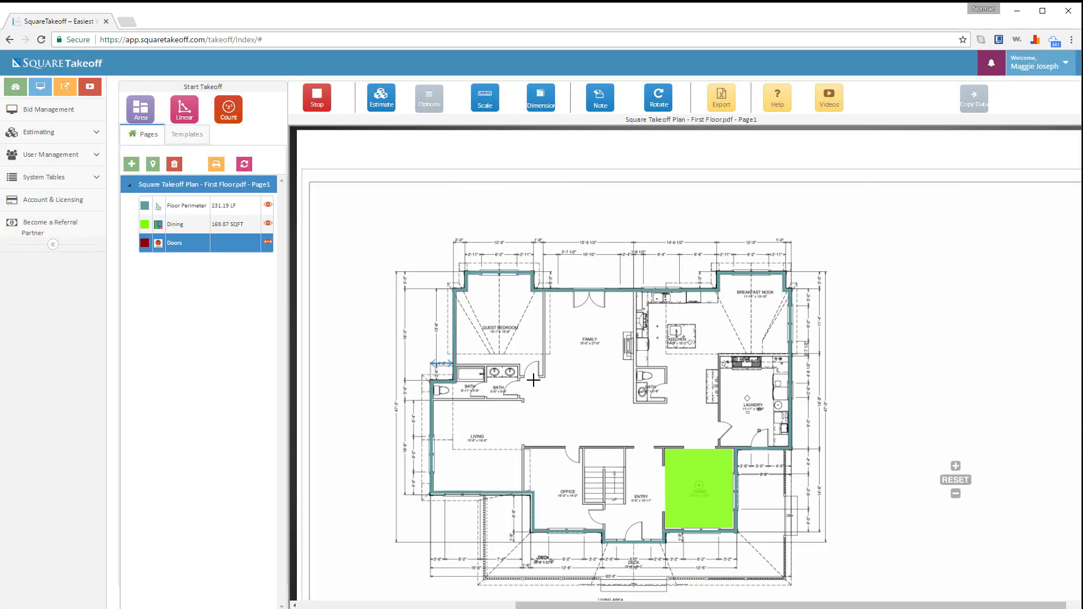
click(530, 378)
click(519, 388)
click(483, 389)
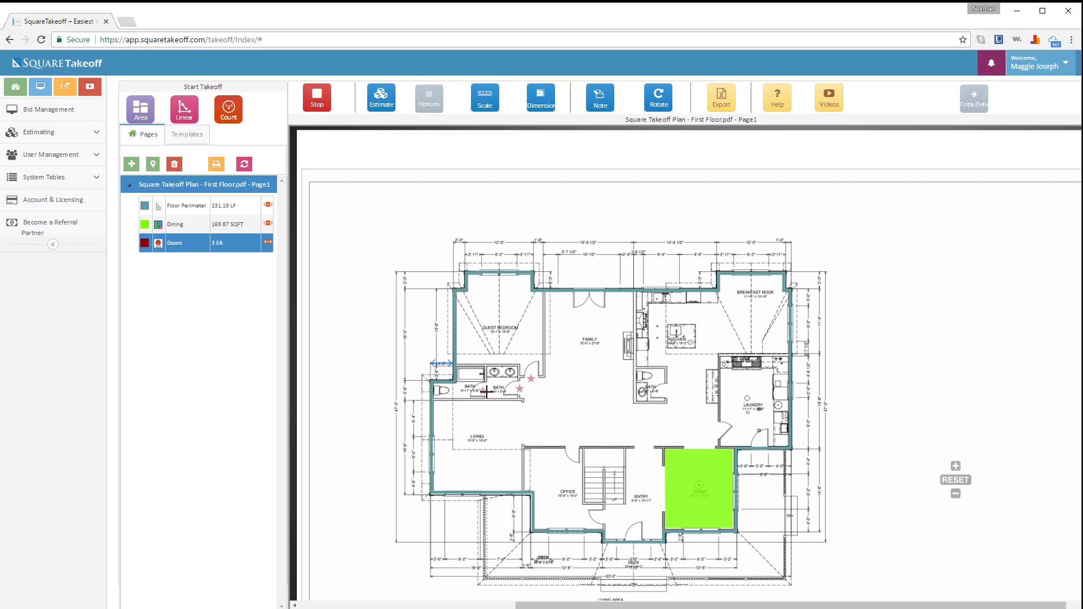
click(571, 450)
click(722, 429)
click(762, 439)
click(664, 389)
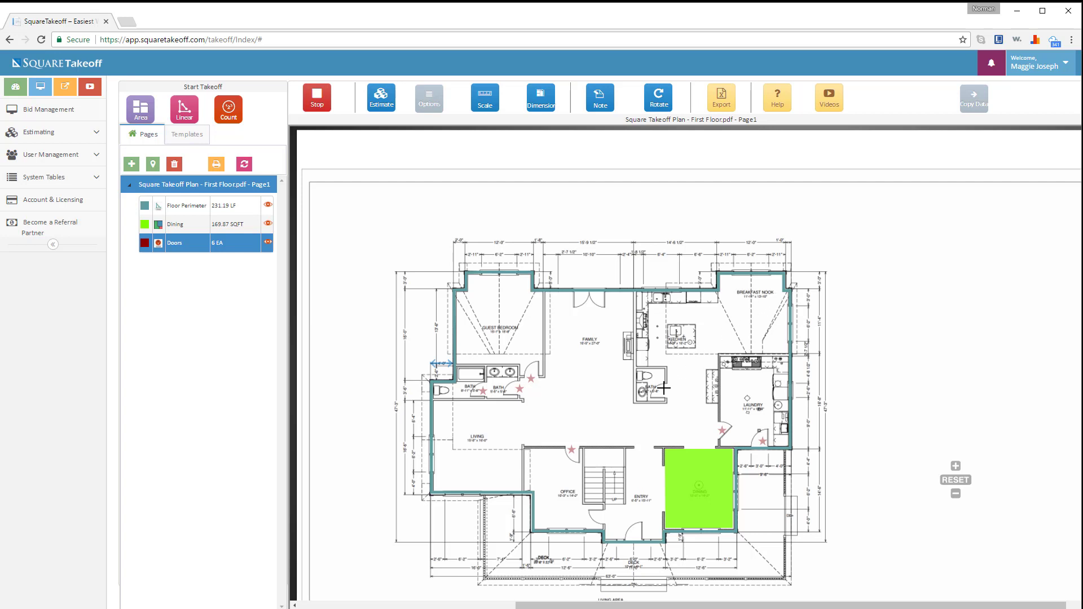
click(637, 534)
click(602, 516)
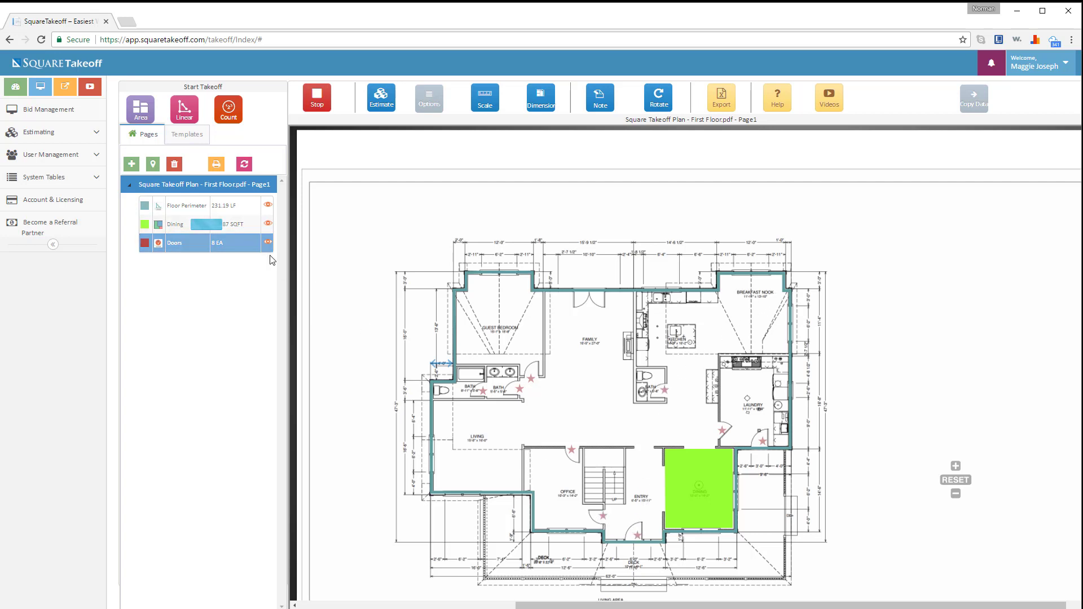
click(319, 104)
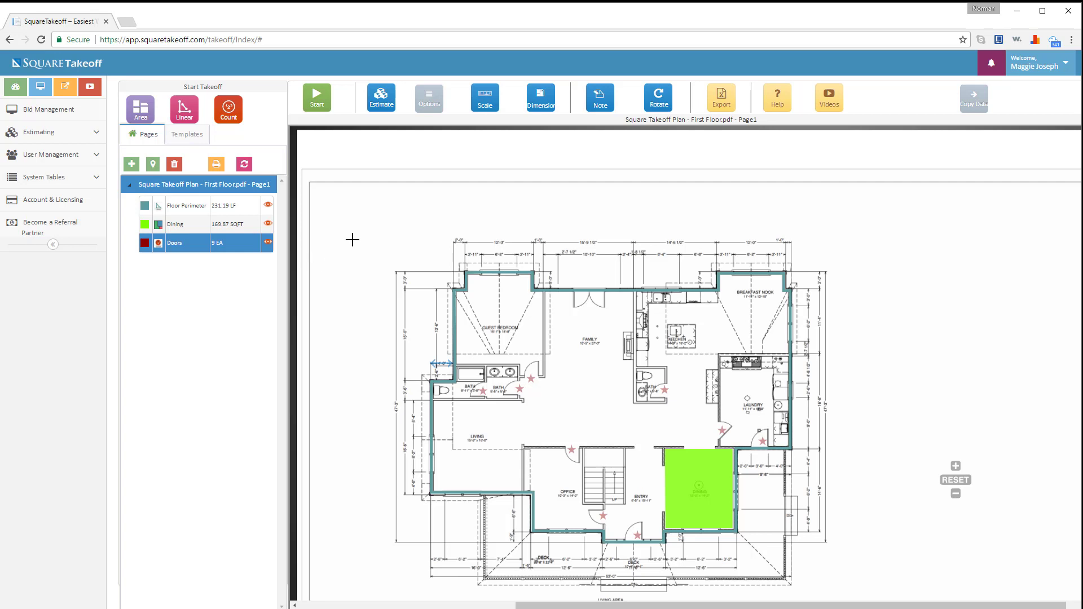
- Delete the door marker near the bath
click(431, 101)
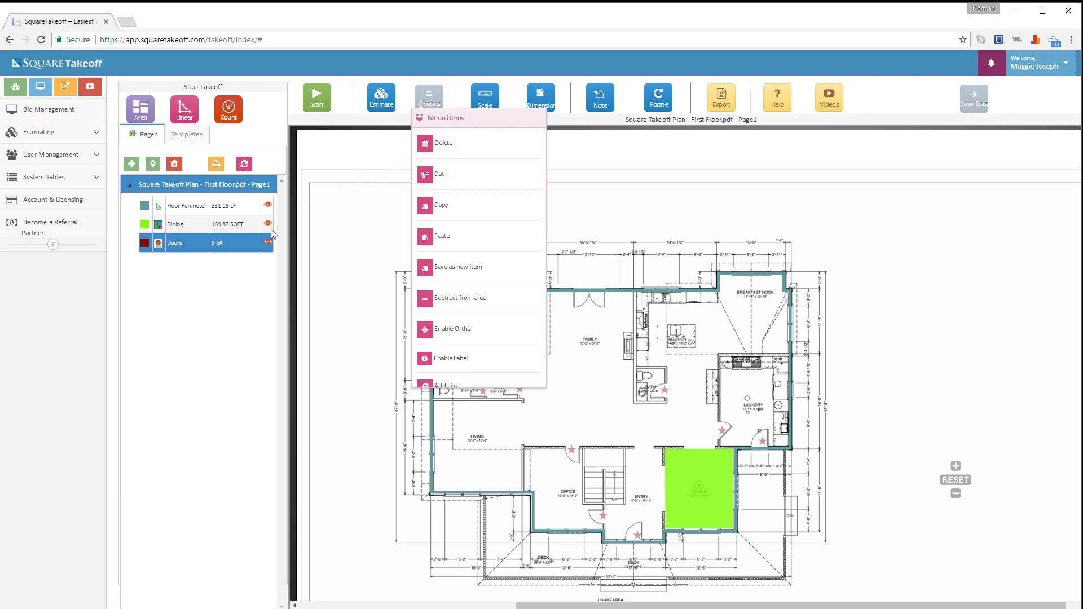
click(527, 375)
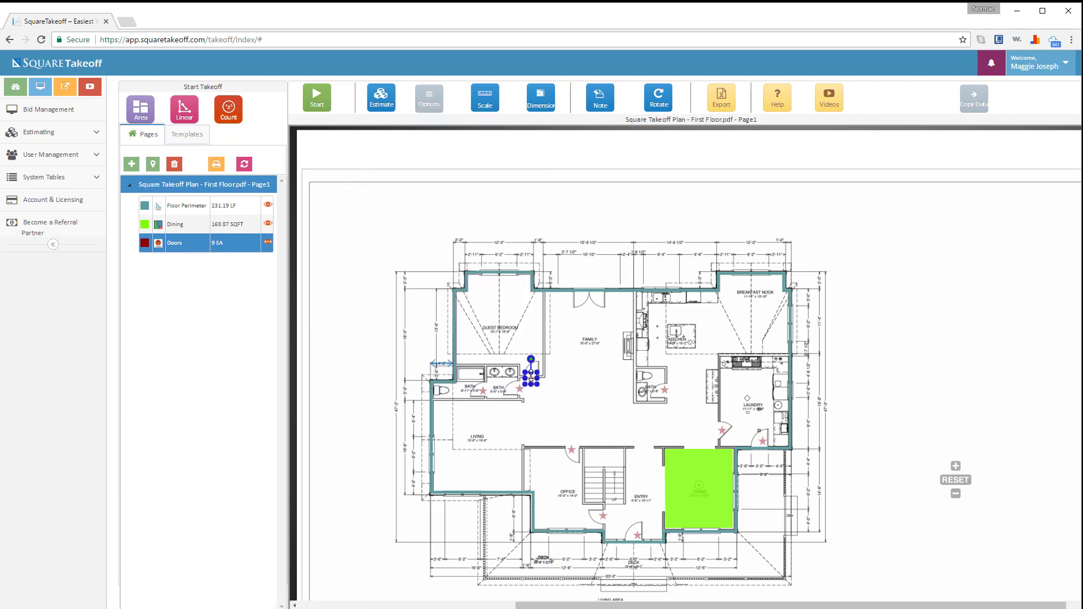
click(437, 104)
click(448, 161)
- Copy a door marker near the bath and paste it back onto the plan, leaving Doors at 9 EA
click(518, 389)
click(427, 102)
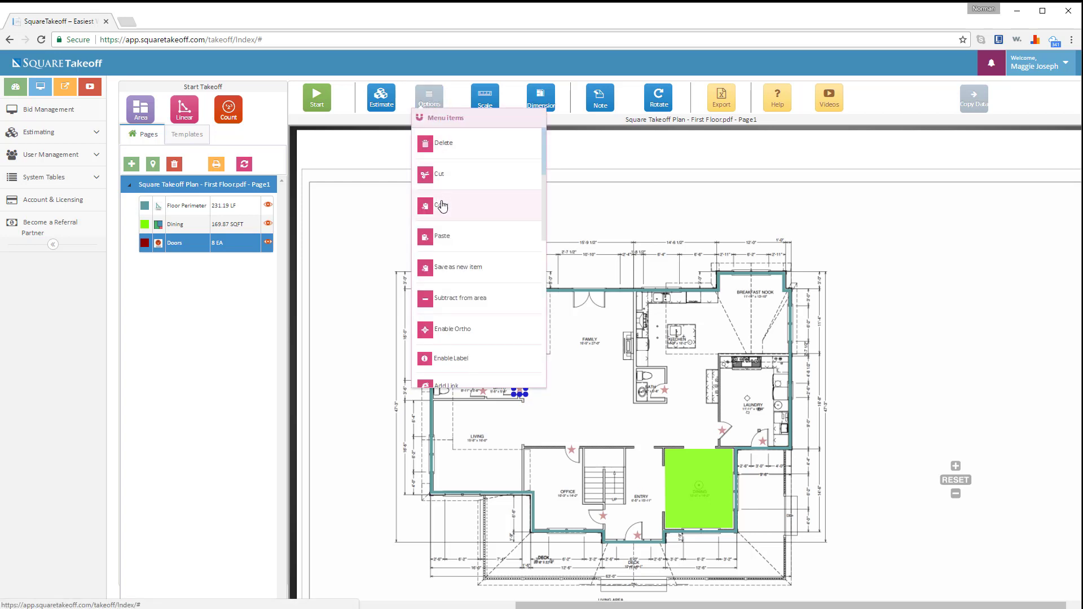
click(441, 205)
click(427, 102)
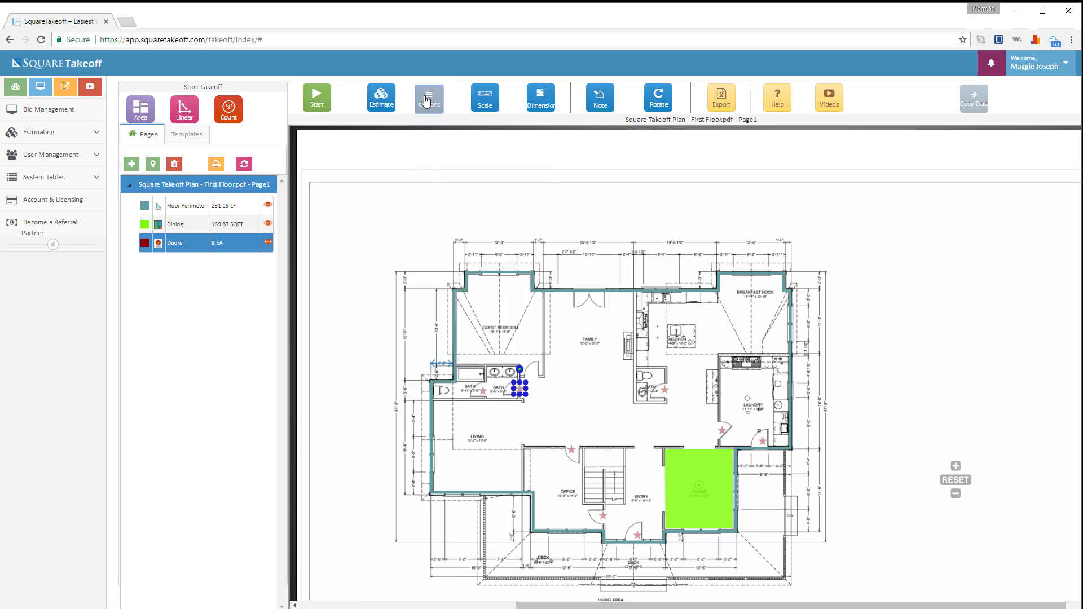
click(443, 236)
click(532, 376)
click(429, 107)
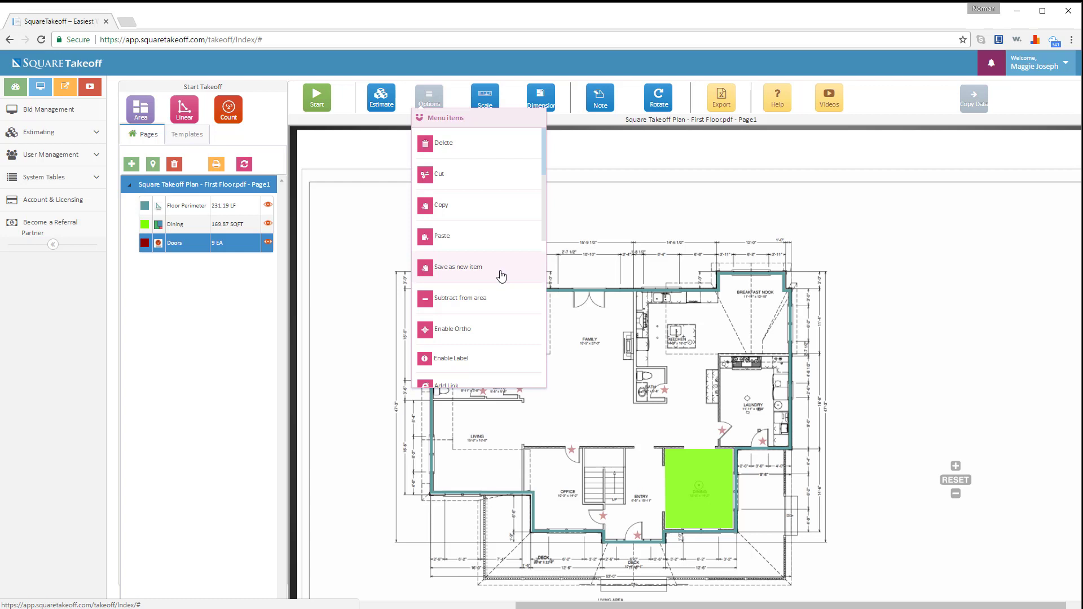
- Subtract a rectangular cut-out from the Dining area, reducing it to 92.66 SQFT
click(248, 224)
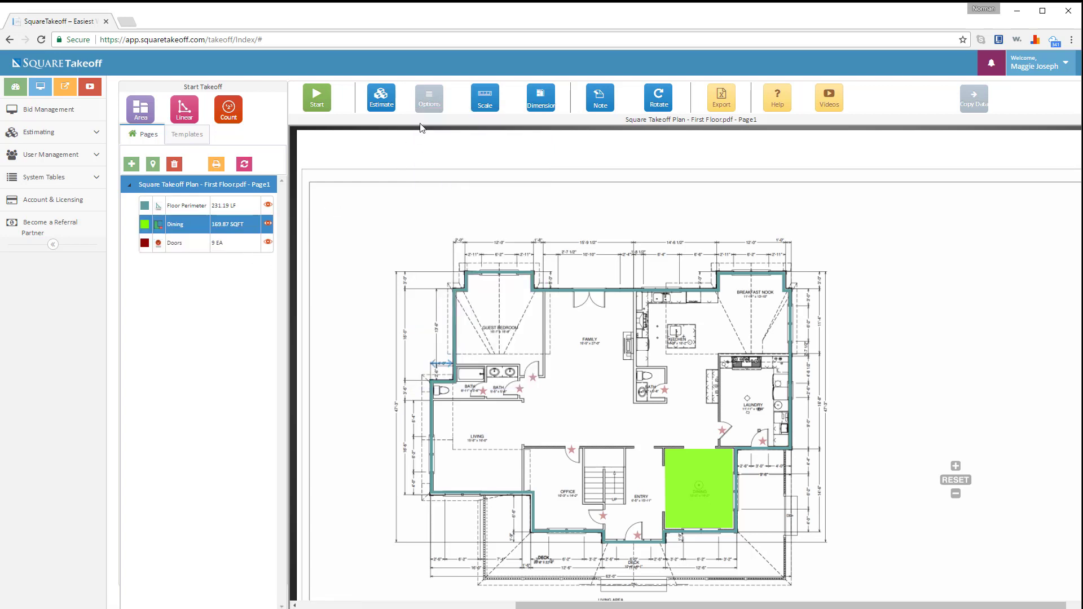
click(429, 106)
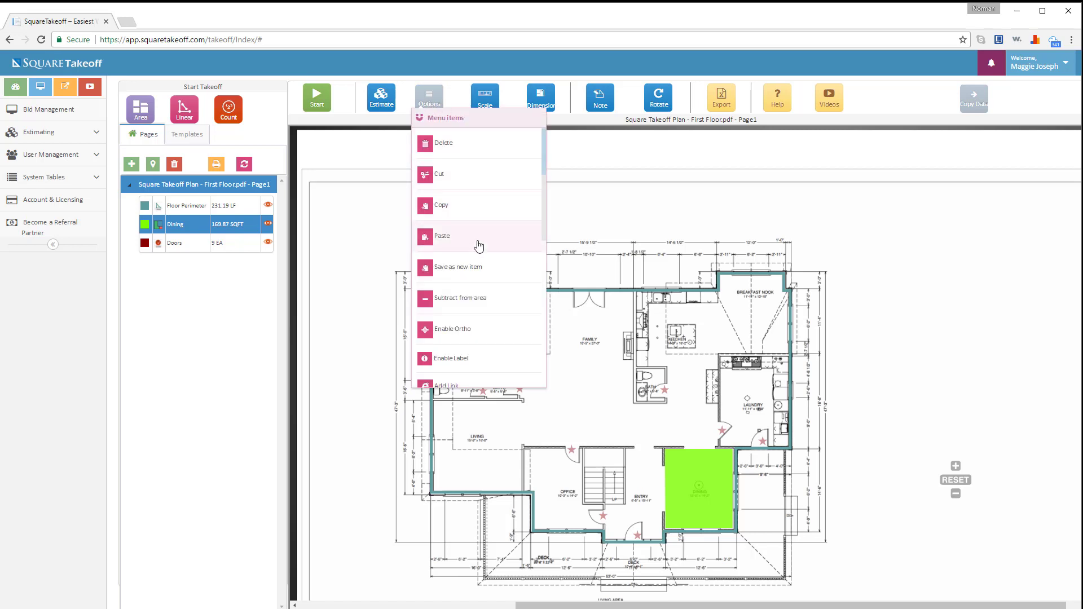
click(475, 298)
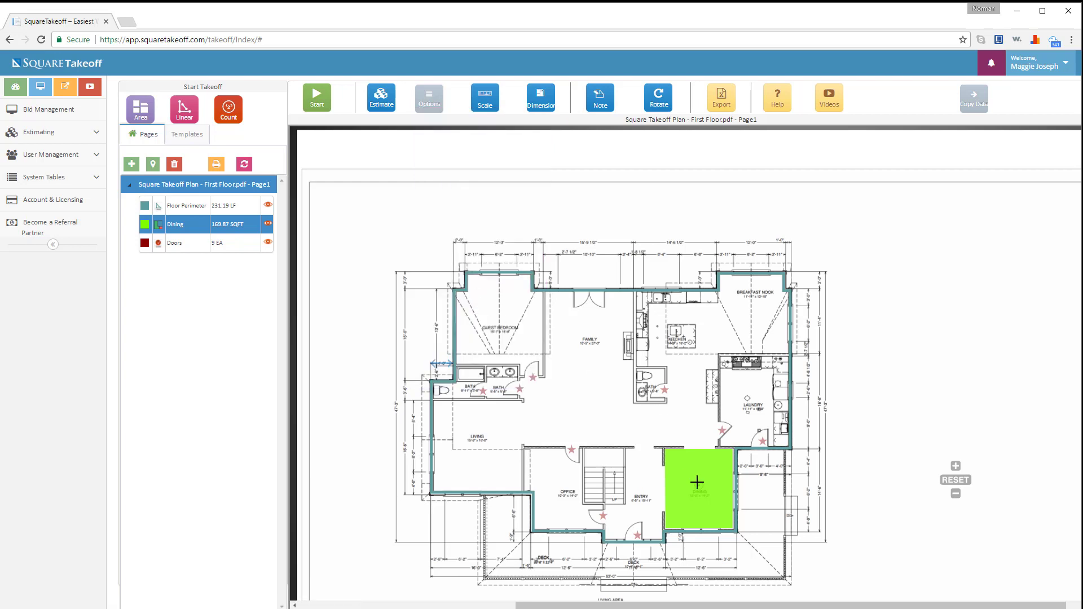
click(679, 462)
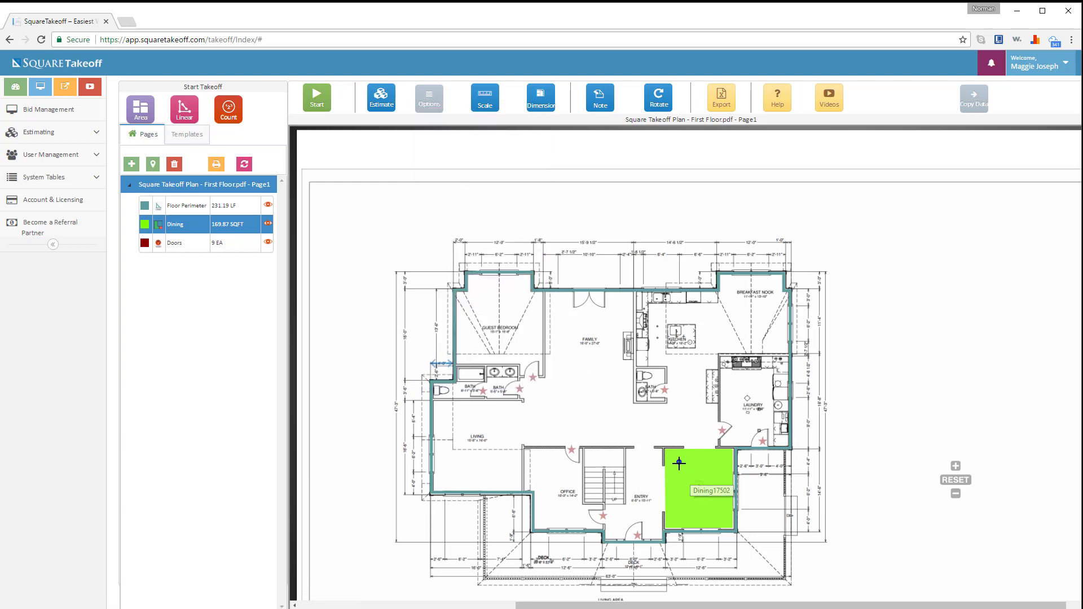
click(679, 515)
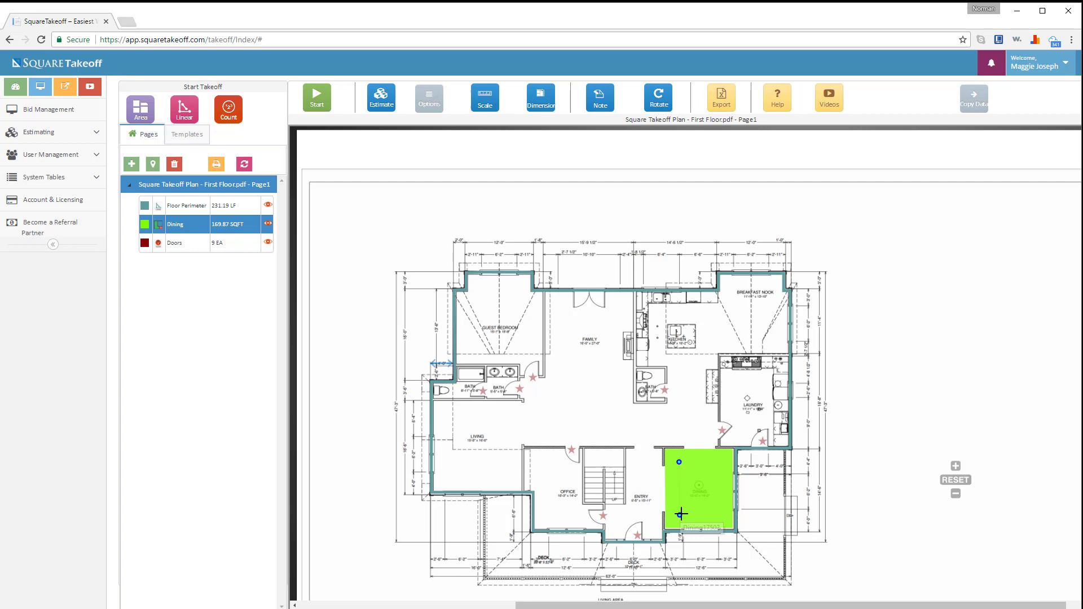
click(723, 515)
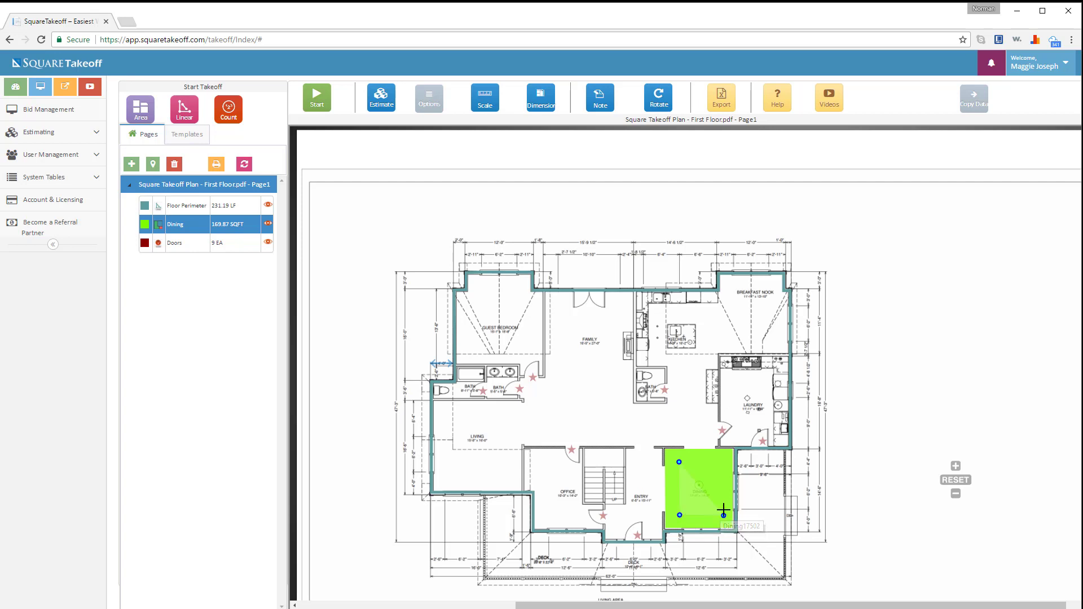
click(724, 462)
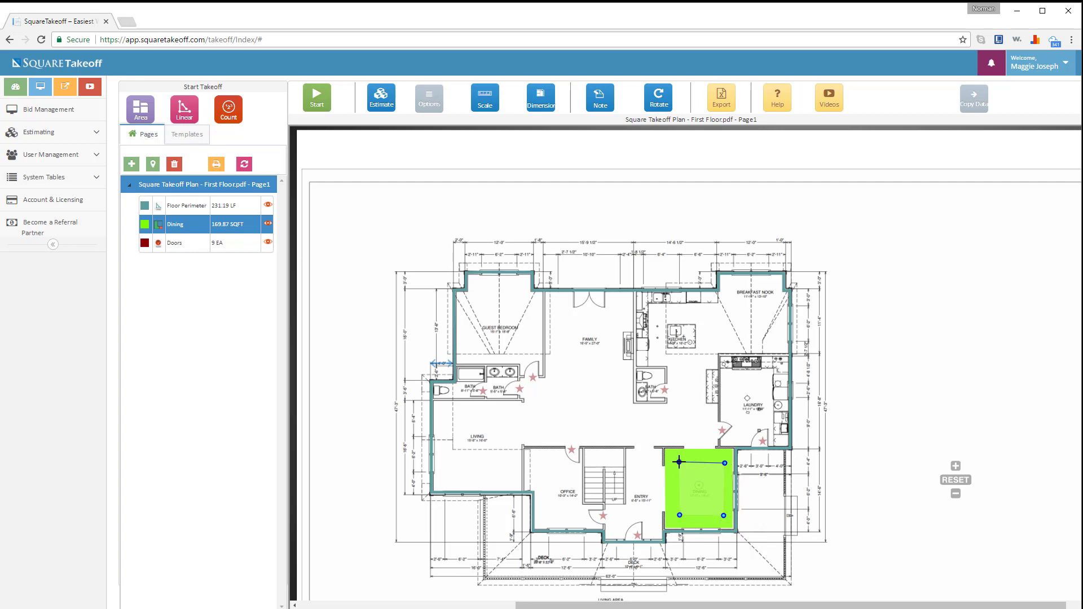
click(679, 462)
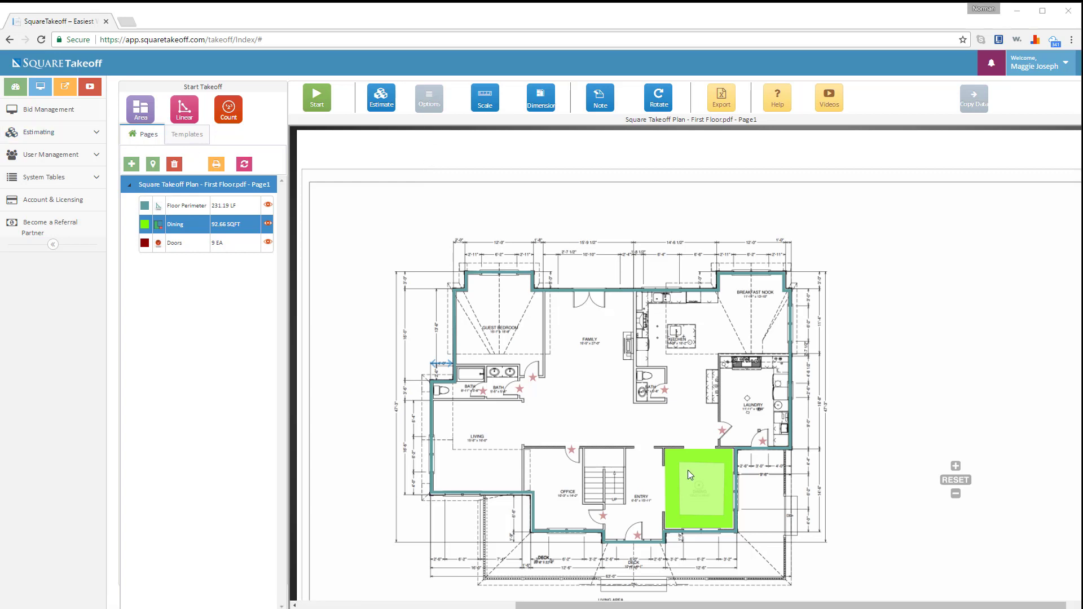
- Enable the Floor Perimeter measurement label on the plan
click(440, 111)
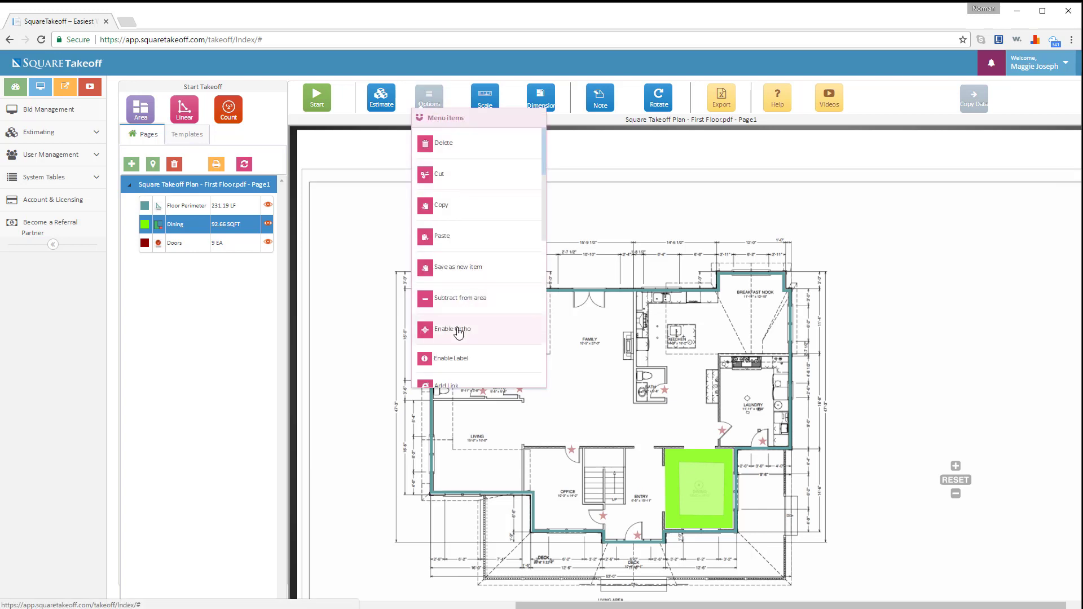
scroll(458, 333, down, 1)
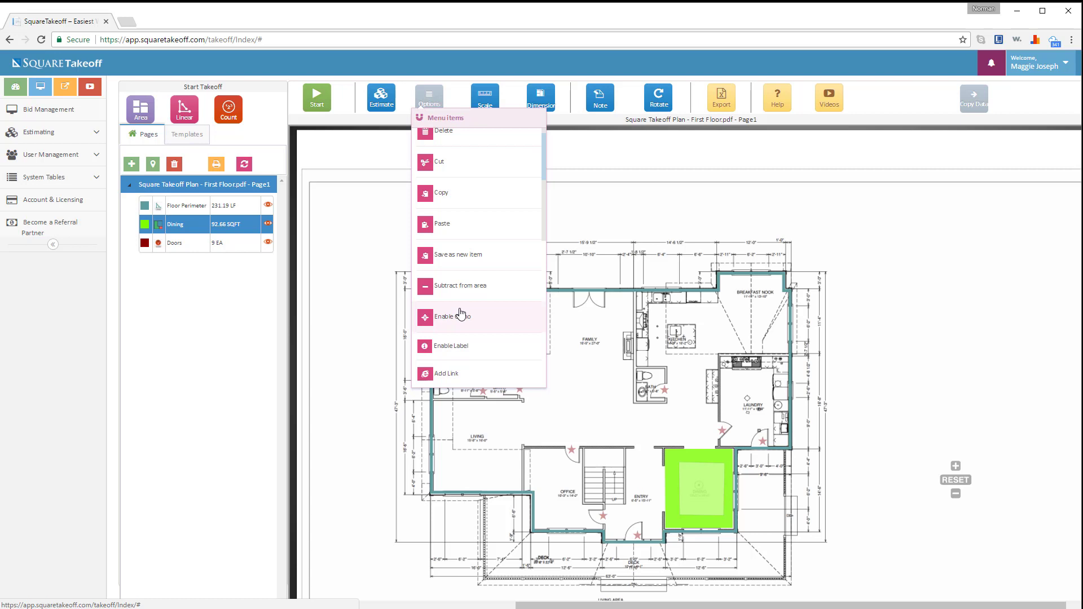
click(461, 345)
click(245, 207)
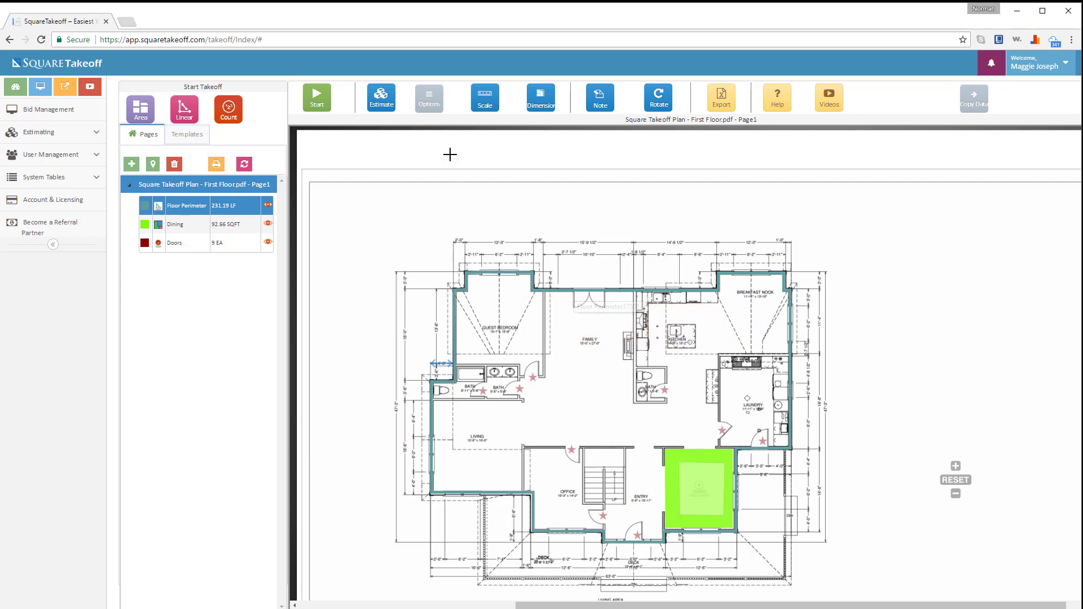
click(428, 97)
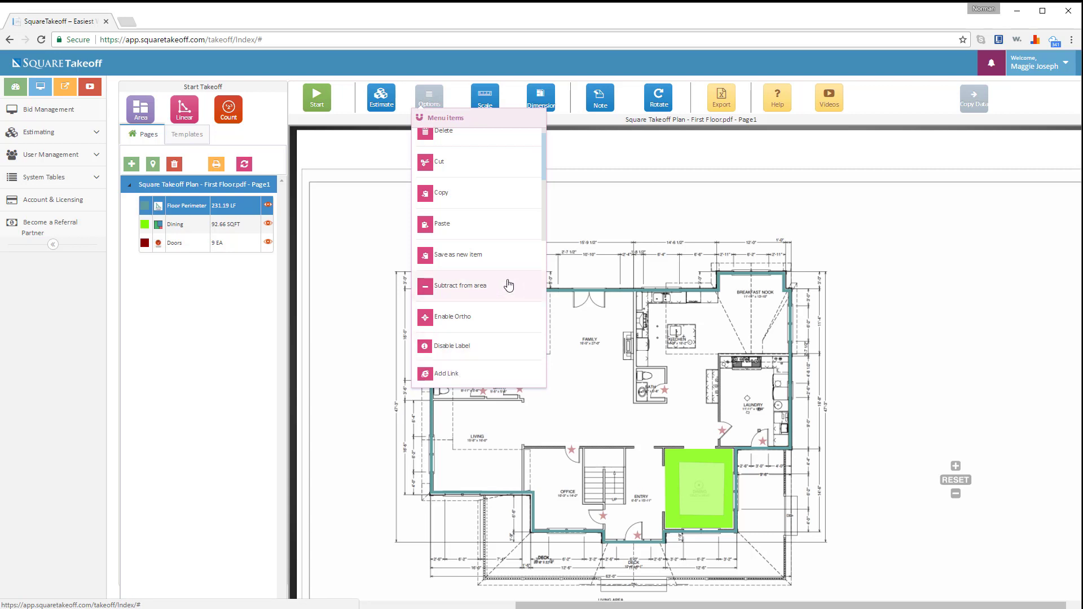
click(465, 374)
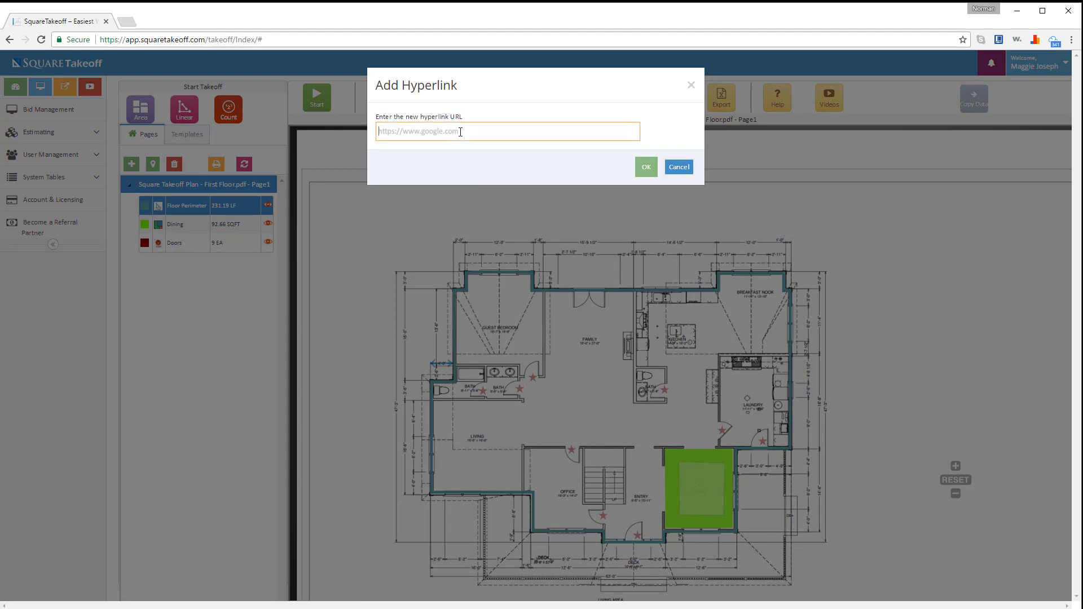
click(690, 85)
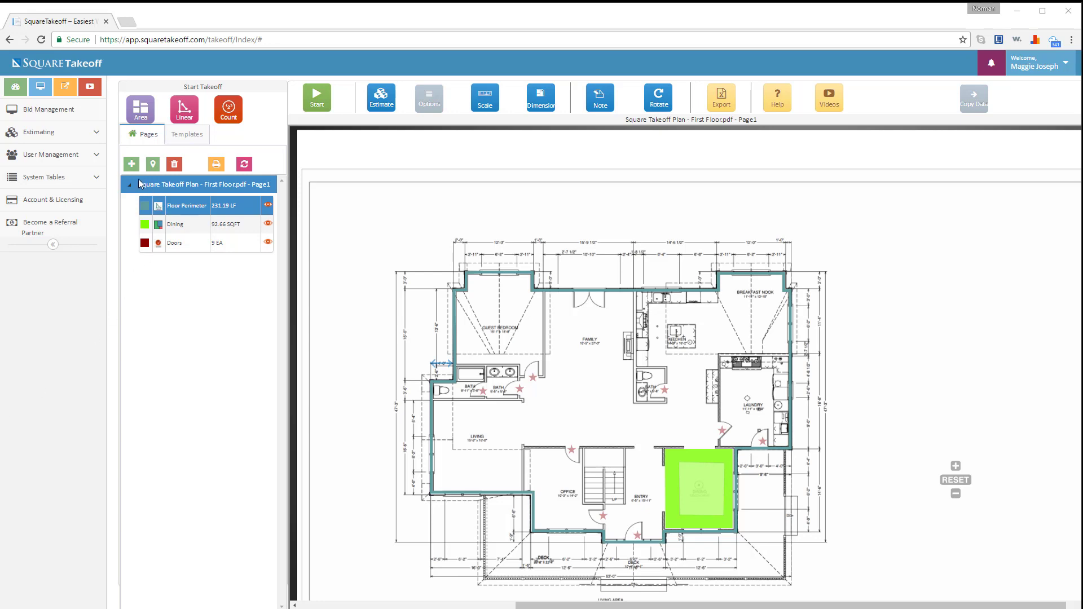
click(131, 163)
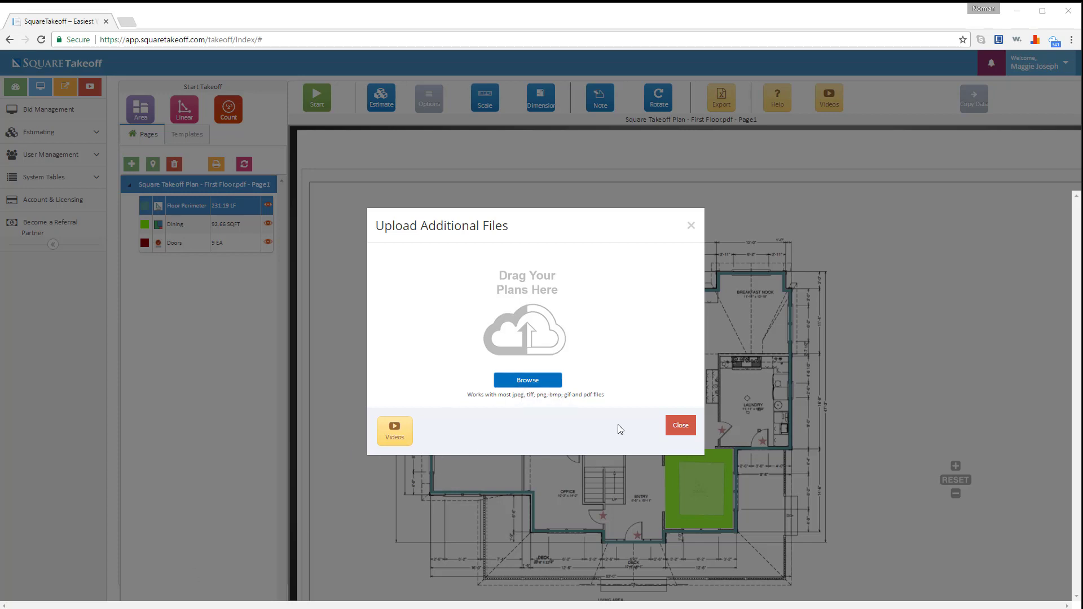
click(692, 226)
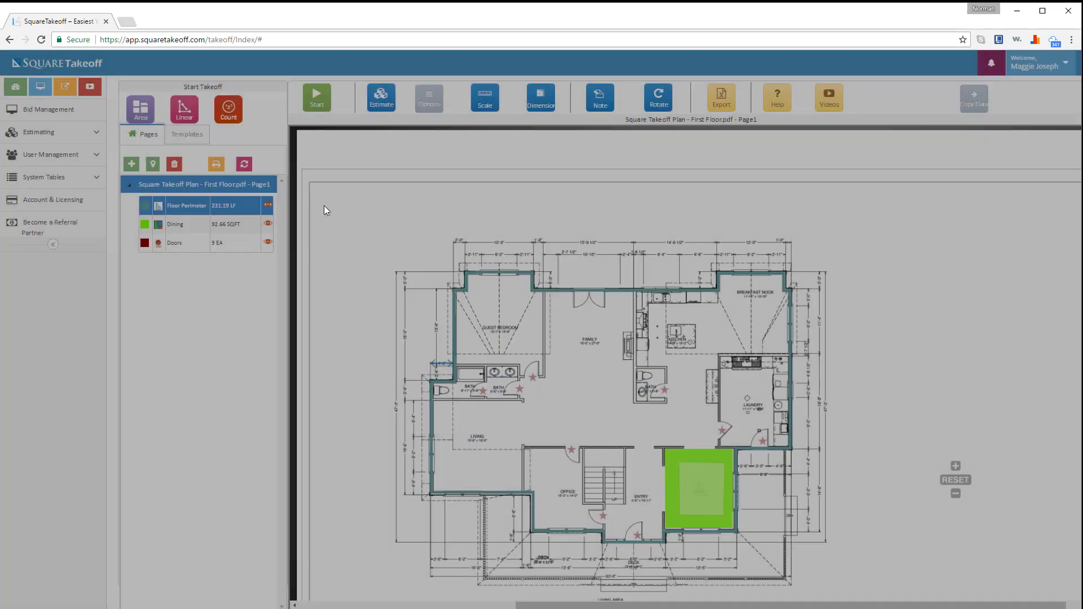
- Start a Google Map page and search the commercial address to load its satellite map
click(151, 165)
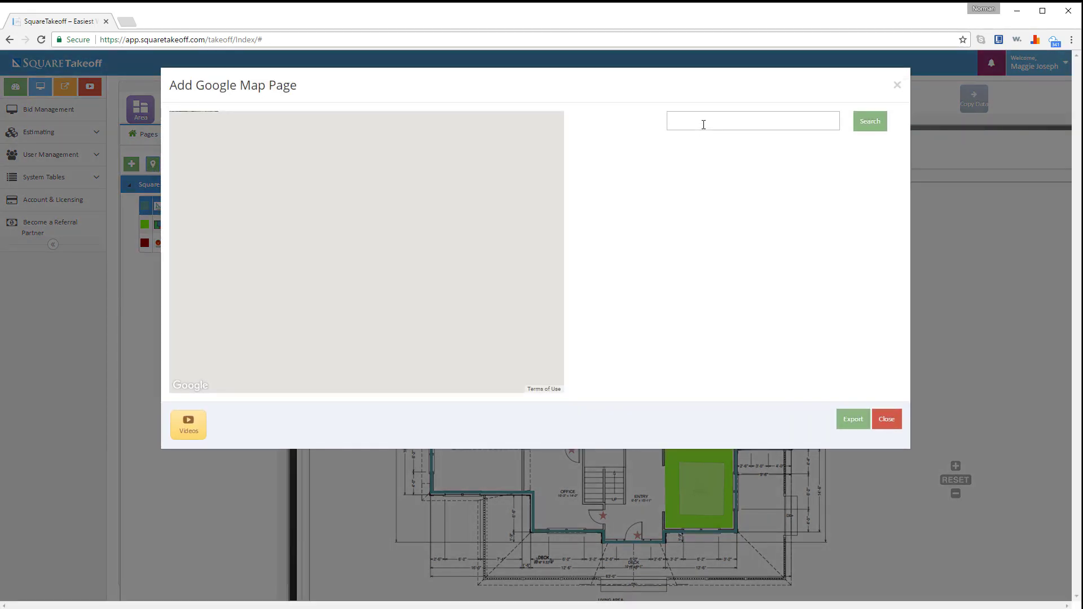
click(703, 125)
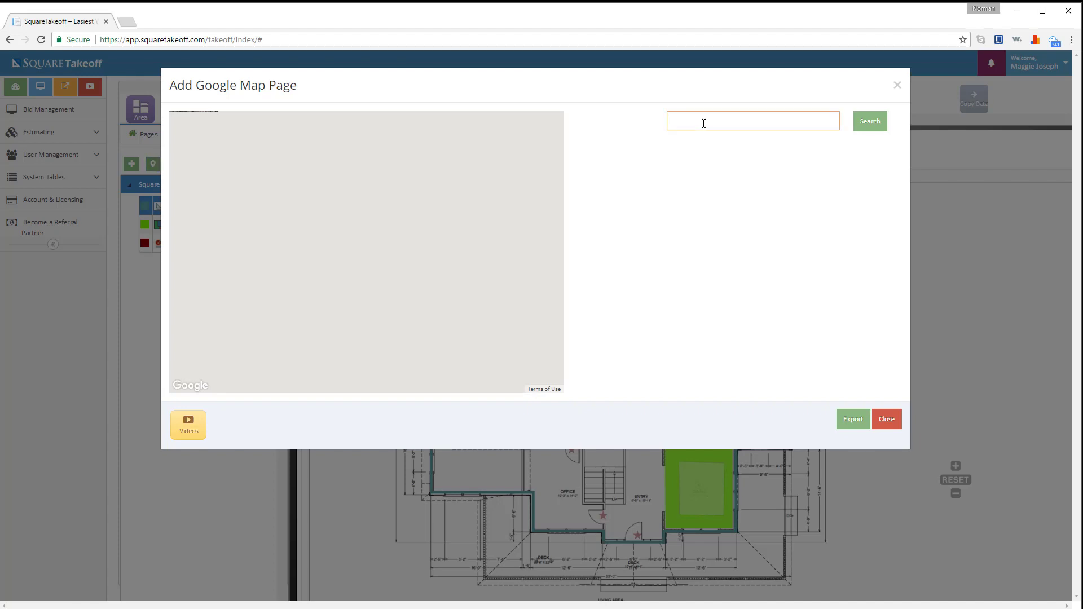
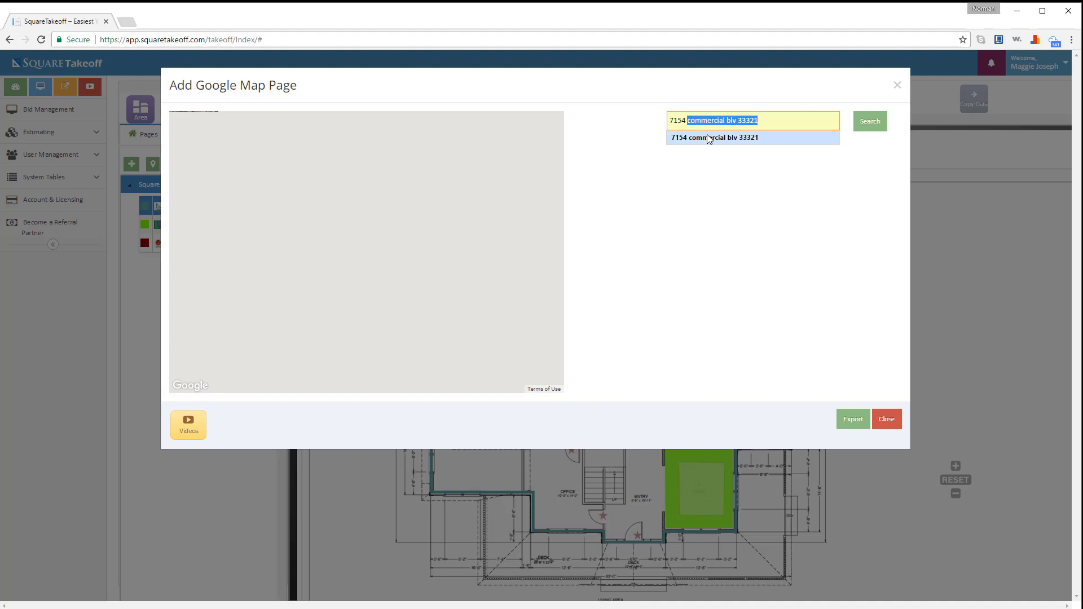
click(708, 139)
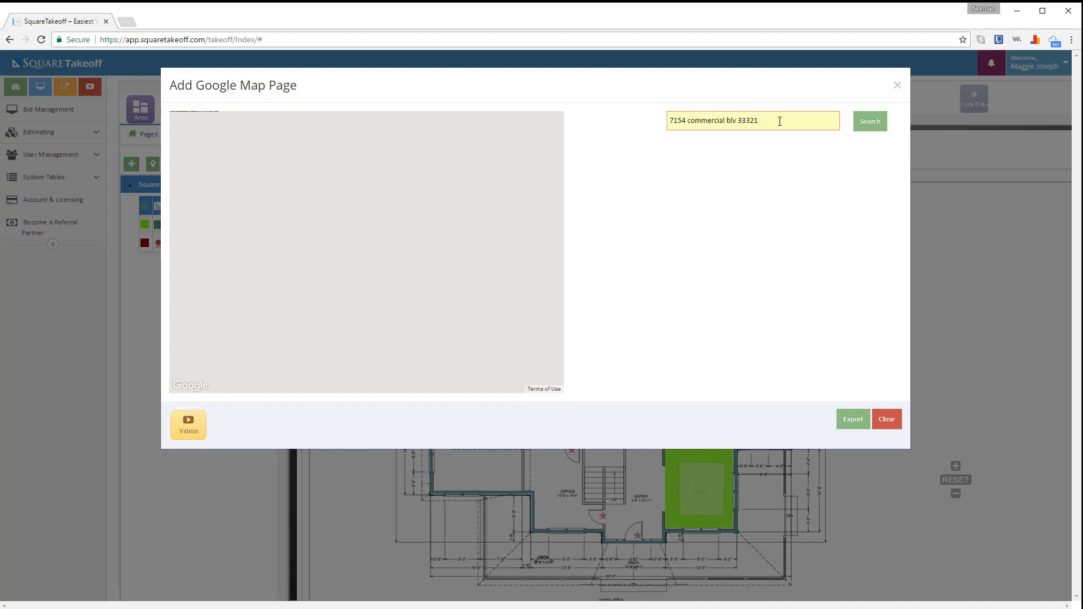
click(867, 126)
click(867, 127)
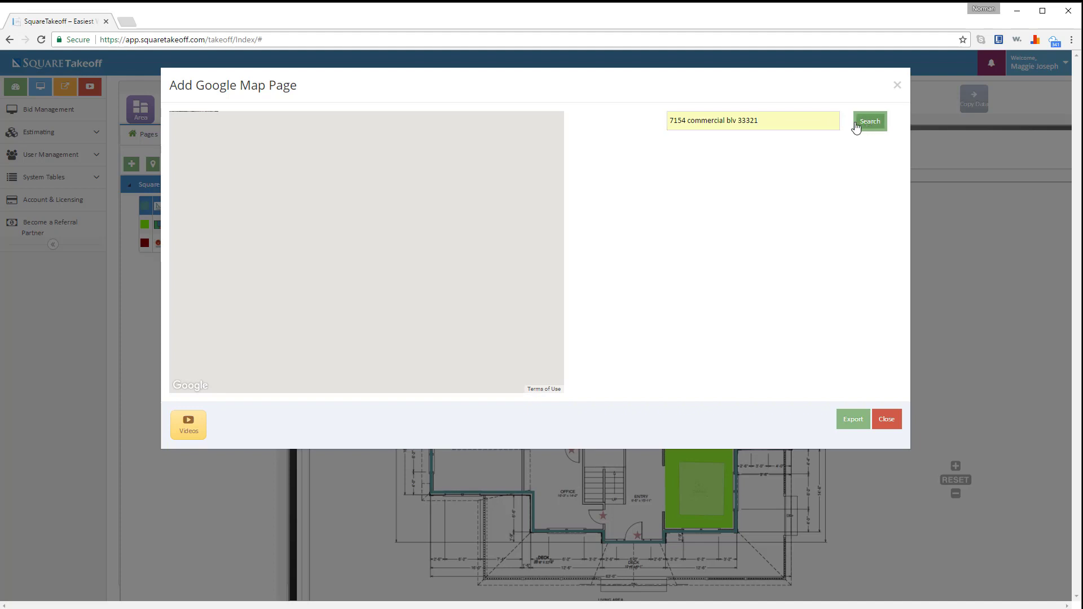
- Pan and zoom the satellite map to center the parking lot between the buildings
scroll(391, 248, up, 3)
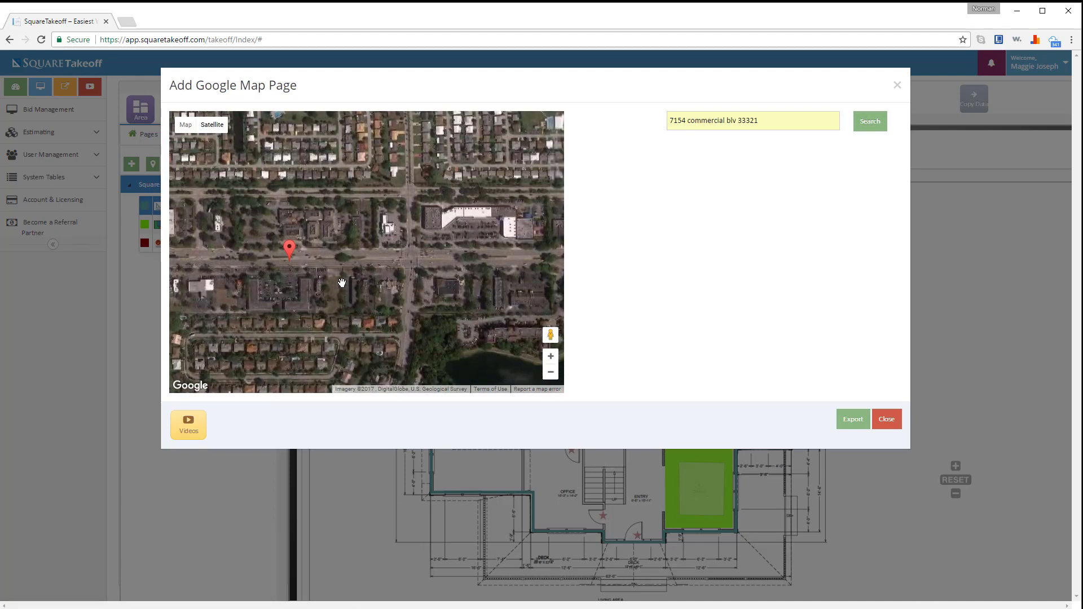
mouse_move(300, 270)
mouse_down()
mouse_move(379, 258)
mouse_move(456, 227)
mouse_up()
scroll(356, 264, up, 1)
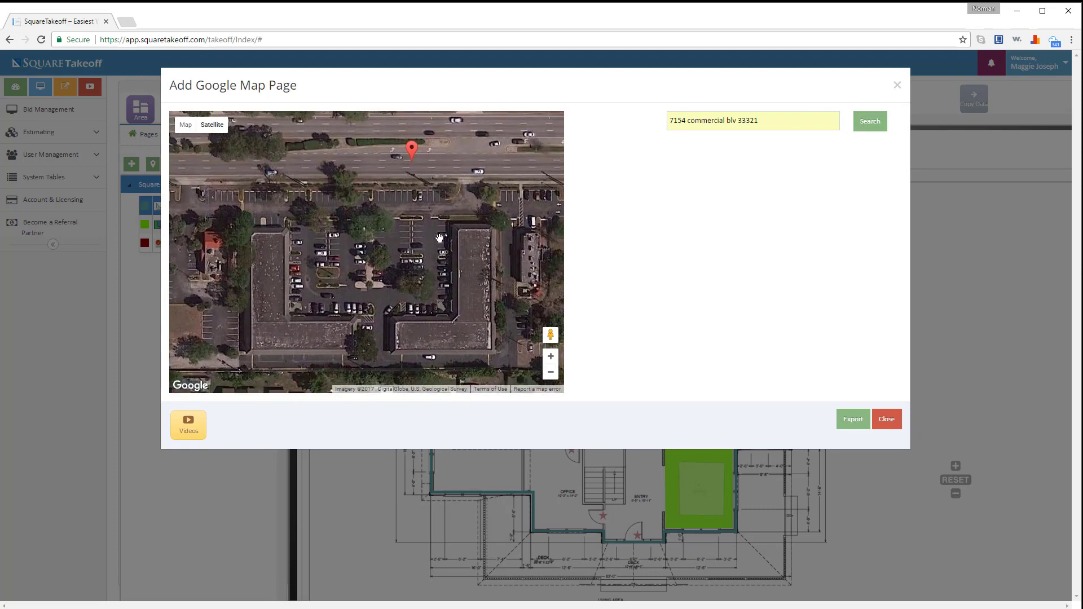
mouse_move(401, 266)
mouse_down()
mouse_move(434, 268)
mouse_move(411, 253)
mouse_up()
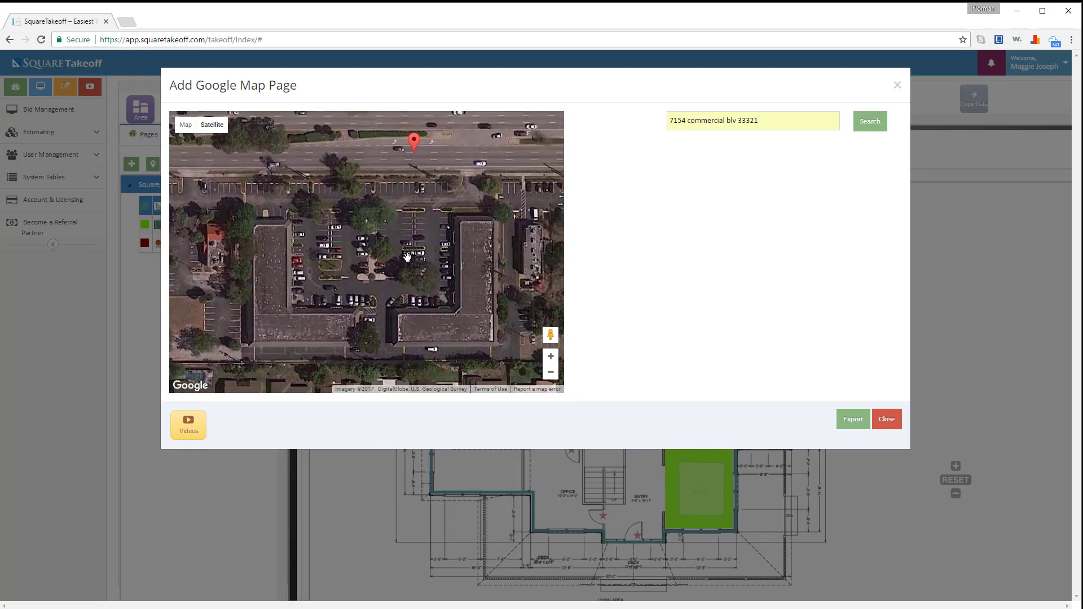
scroll(400, 258, up, 1)
scroll(400, 258, down, 2)
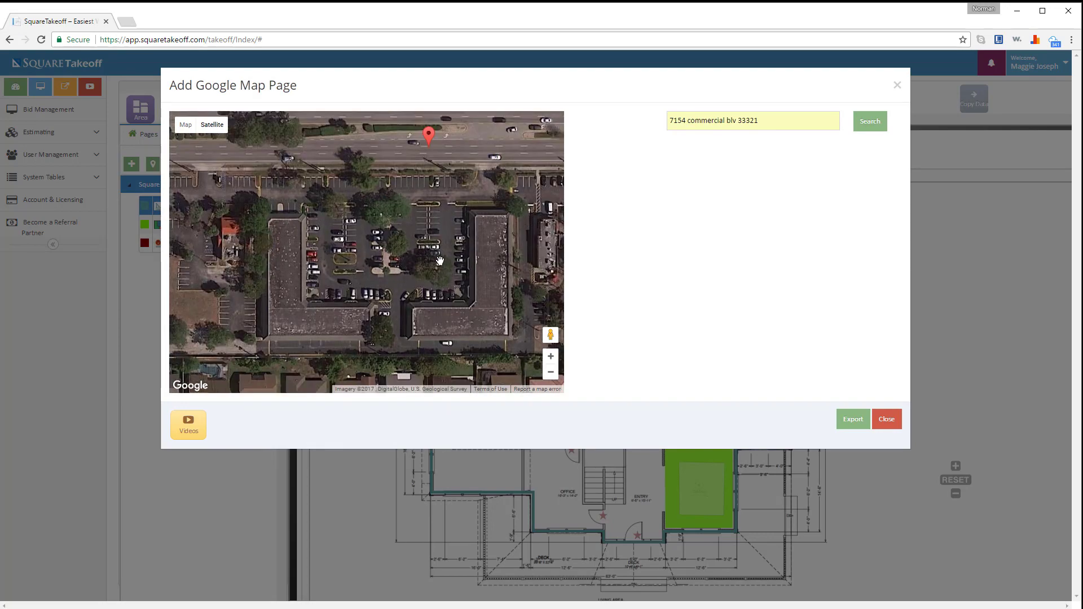
- Add the map as a google map page and set up a DeepPink Standard Area named 'parking'
click(847, 419)
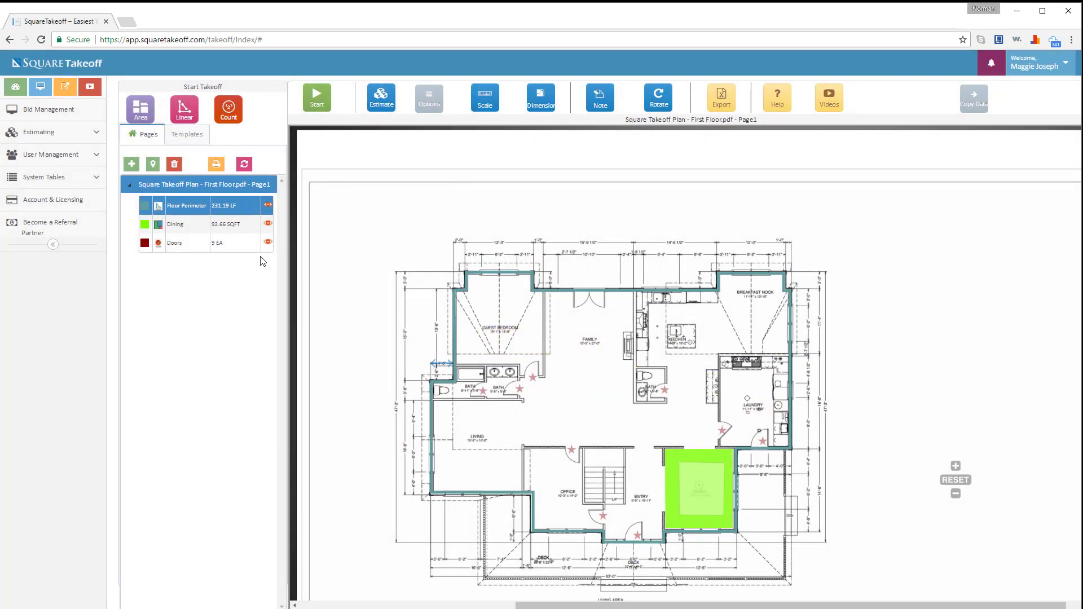
click(175, 266)
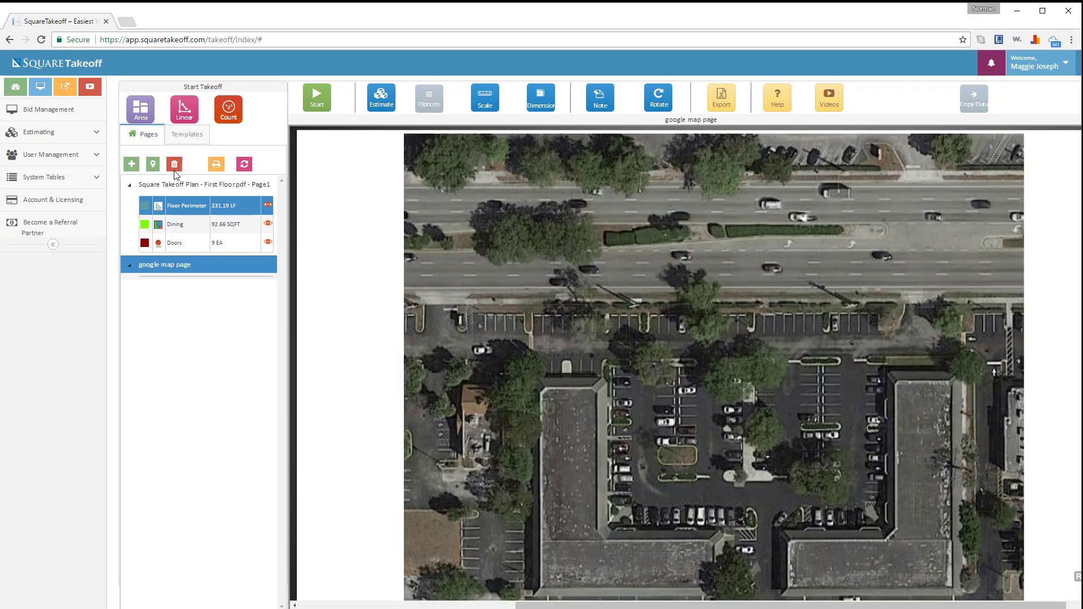
click(141, 110)
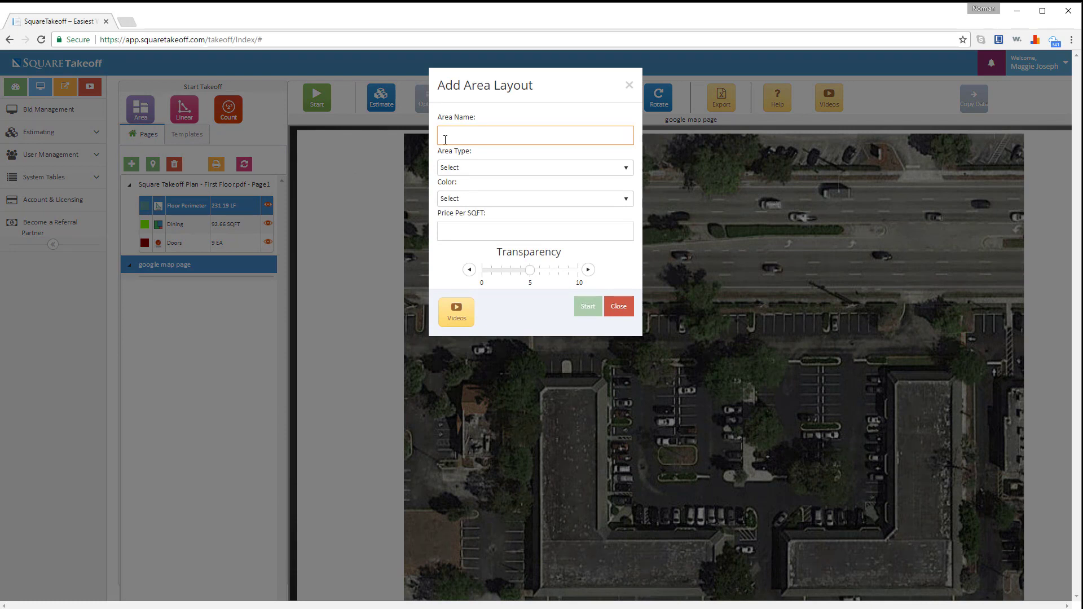
text(parking lot)
click(489, 165)
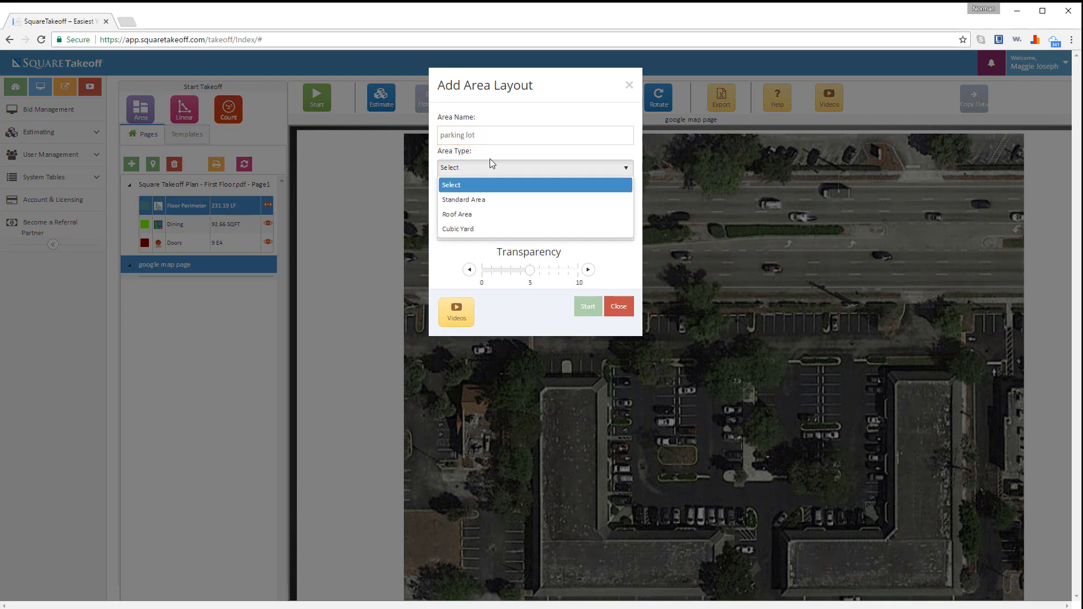
click(469, 200)
click(468, 200)
scroll(476, 265, down, 10)
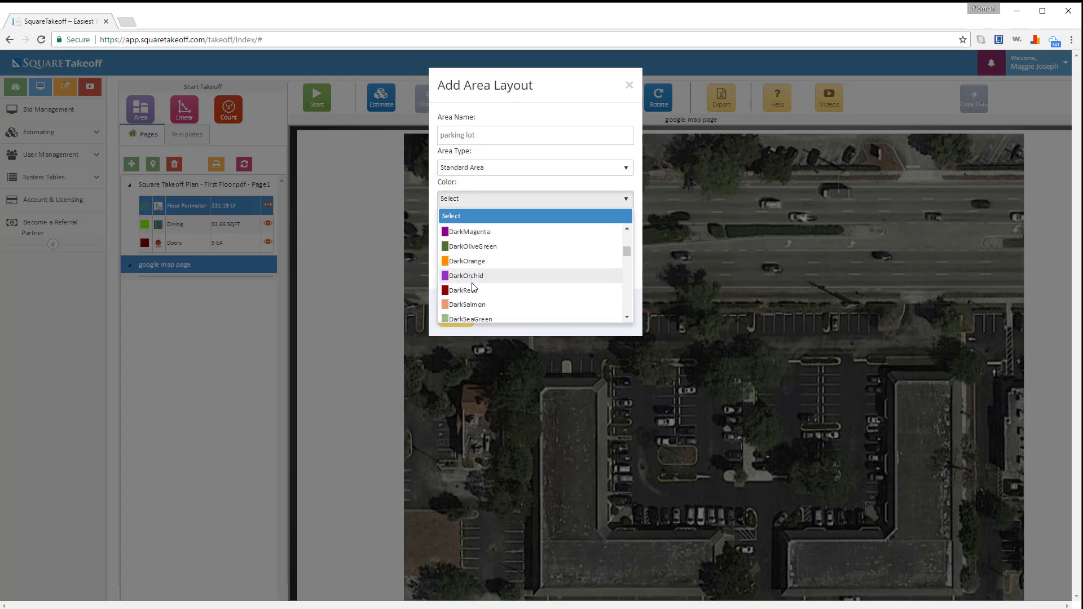
click(474, 281)
click(501, 229)
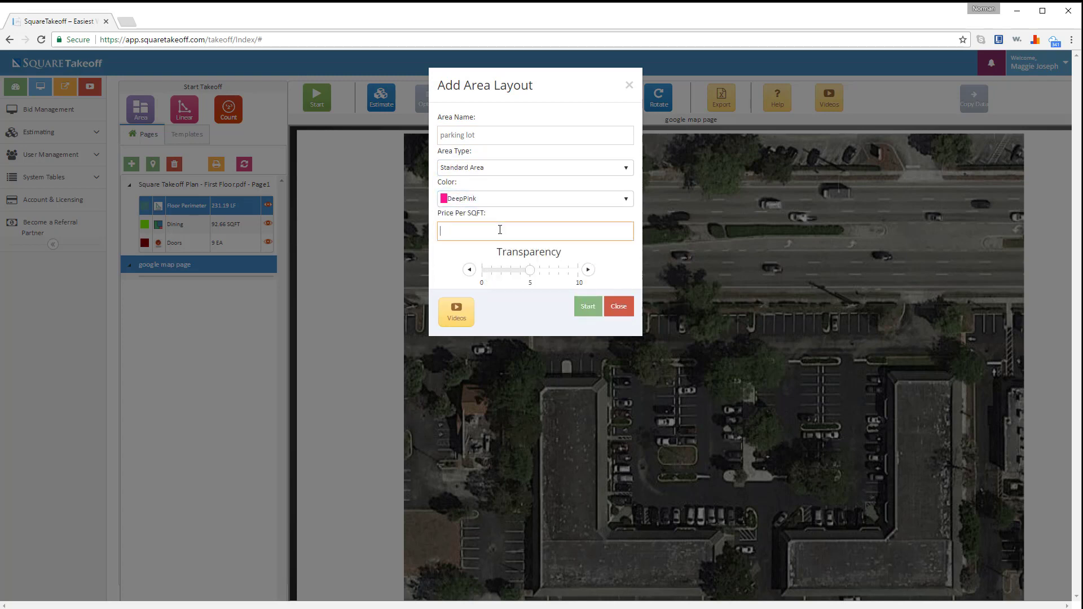
- Trace the parking lot's four corners and stop, measuring 23805.74 SQFT
click(586, 308)
click(611, 367)
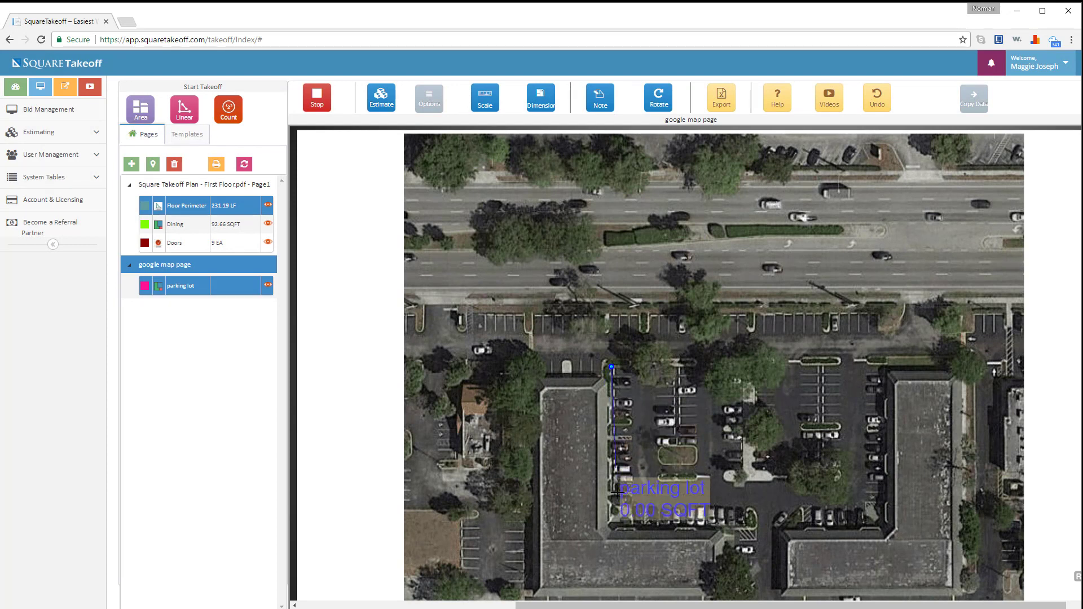
click(615, 525)
click(791, 528)
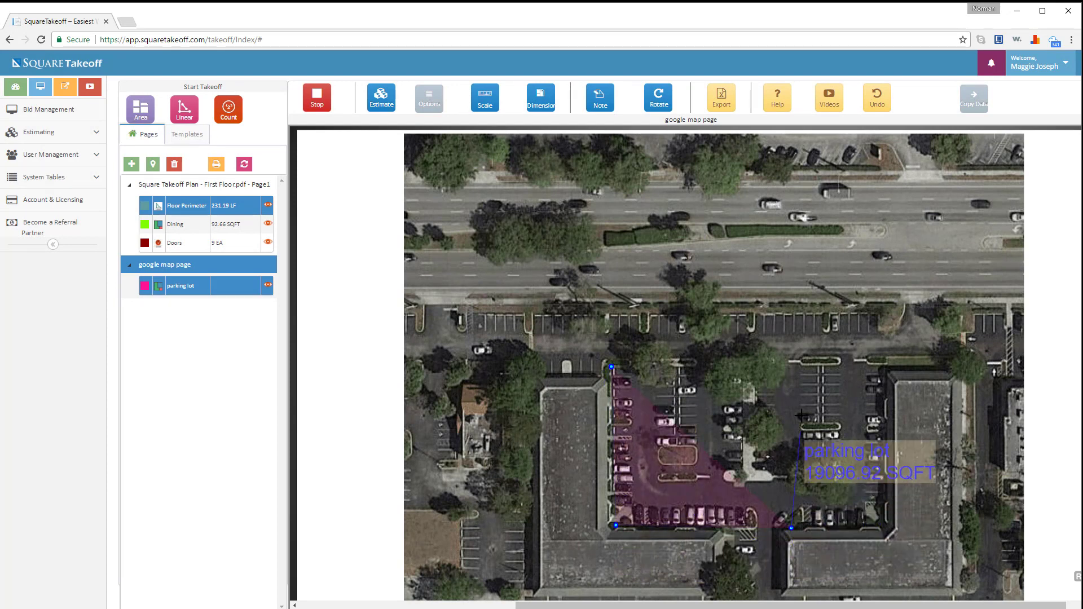
click(797, 365)
click(611, 367)
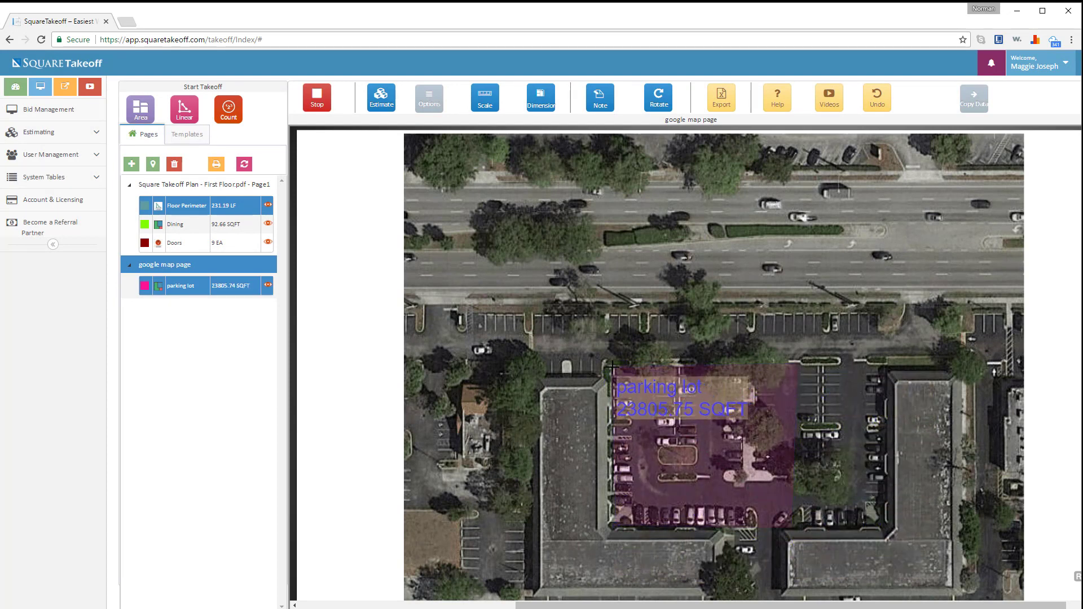
click(320, 109)
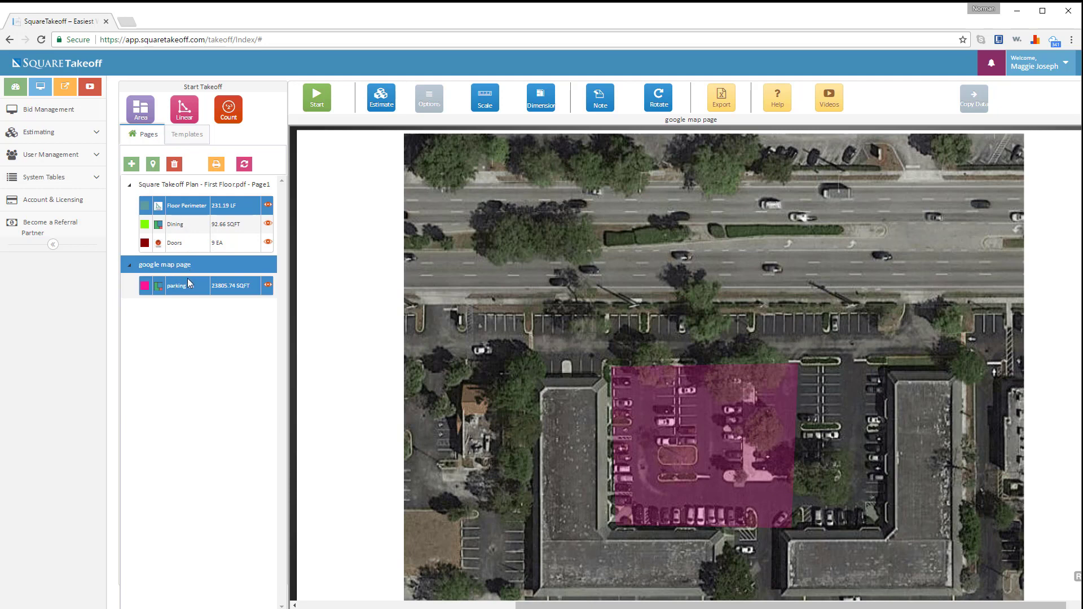
- Open the google map page removal confirmation, enter 'yes', then close it without deleting
click(184, 186)
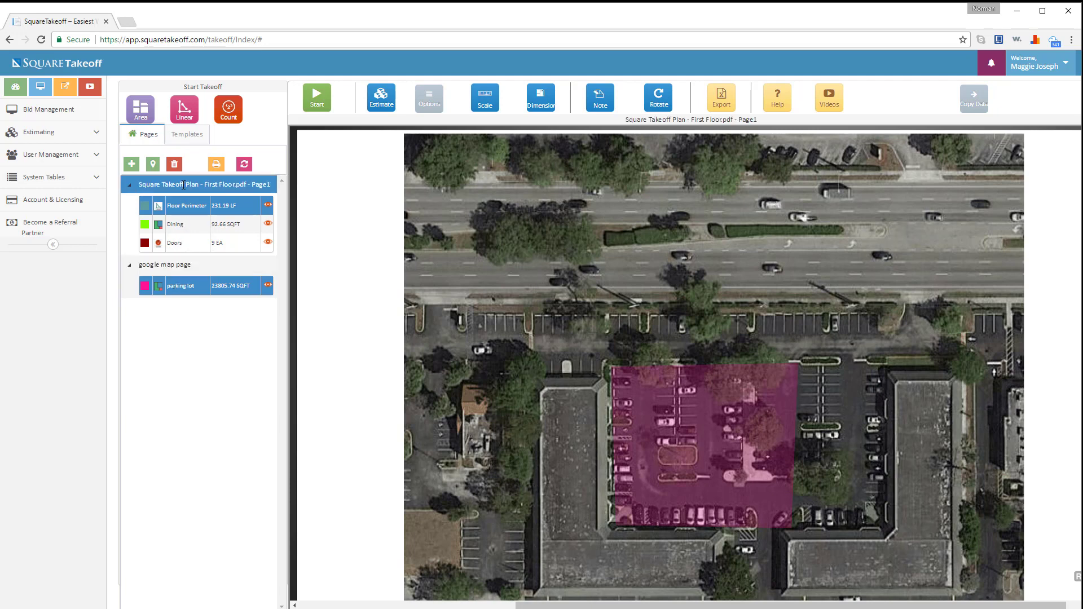
click(179, 269)
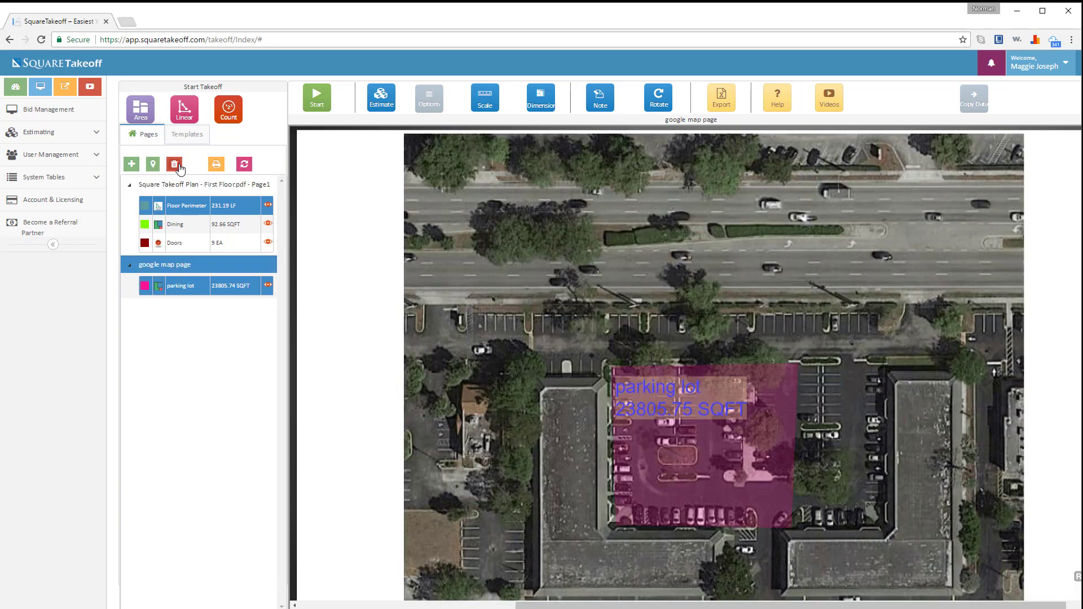
click(179, 165)
click(477, 129)
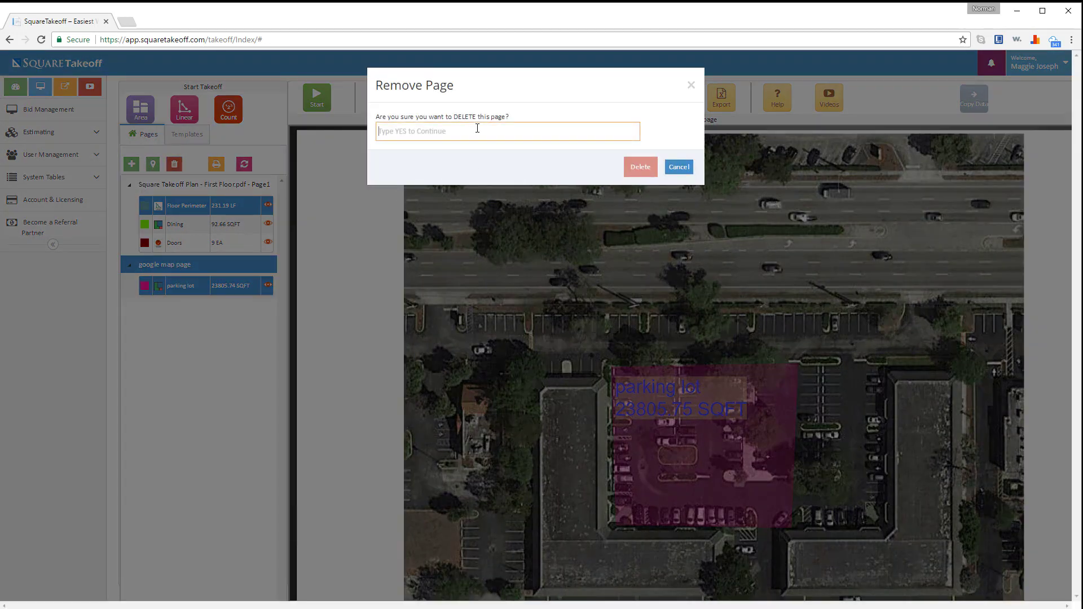
text(yes)
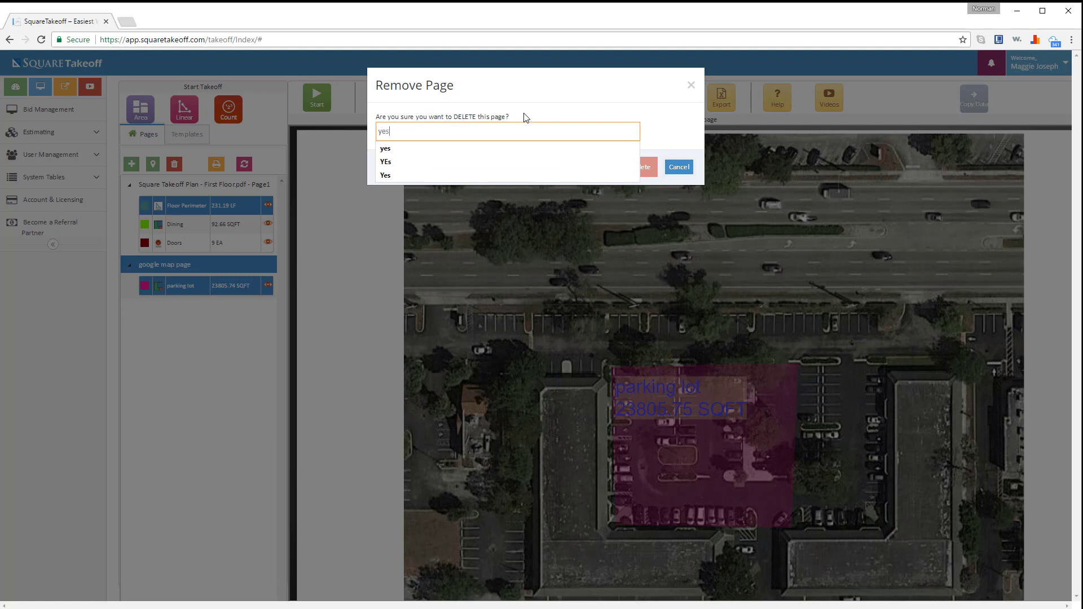
click(533, 103)
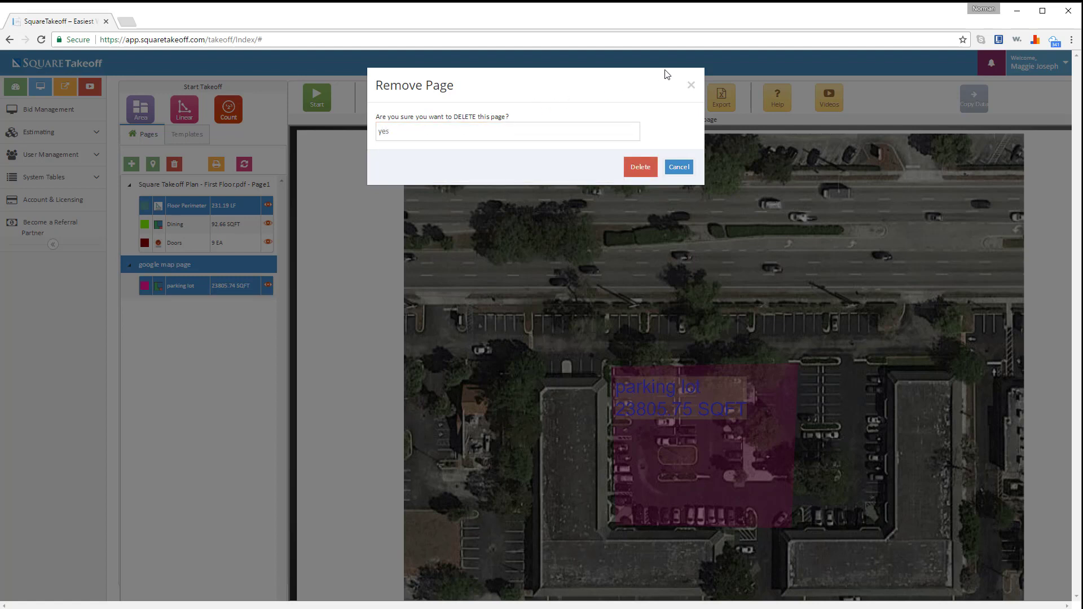
click(691, 85)
click(691, 85)
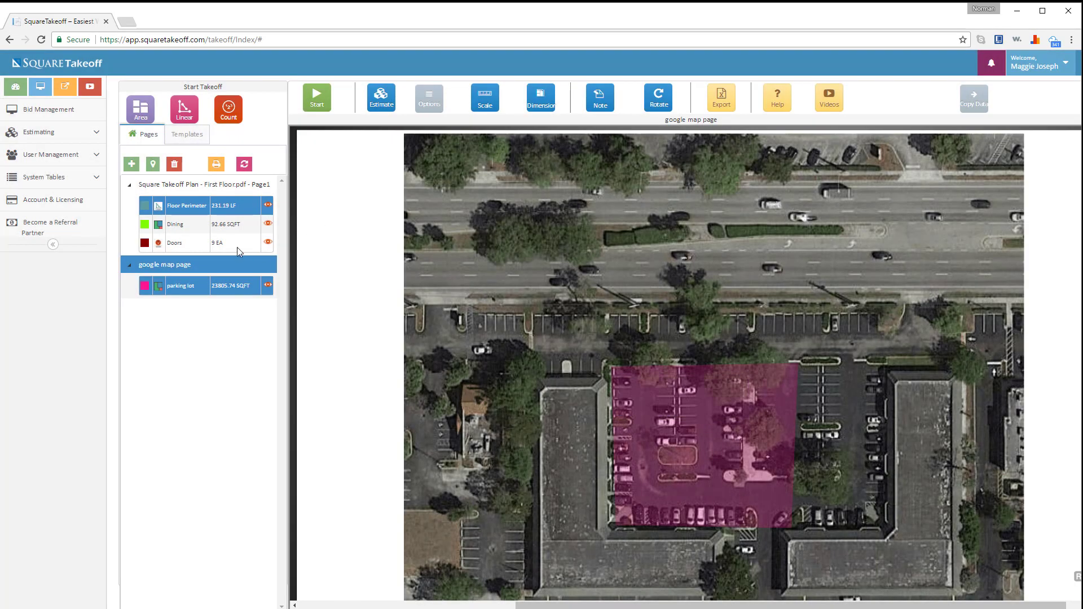
- Select Doors on the floor plan and cancel its deletion, keeping it at 9 EA
click(194, 245)
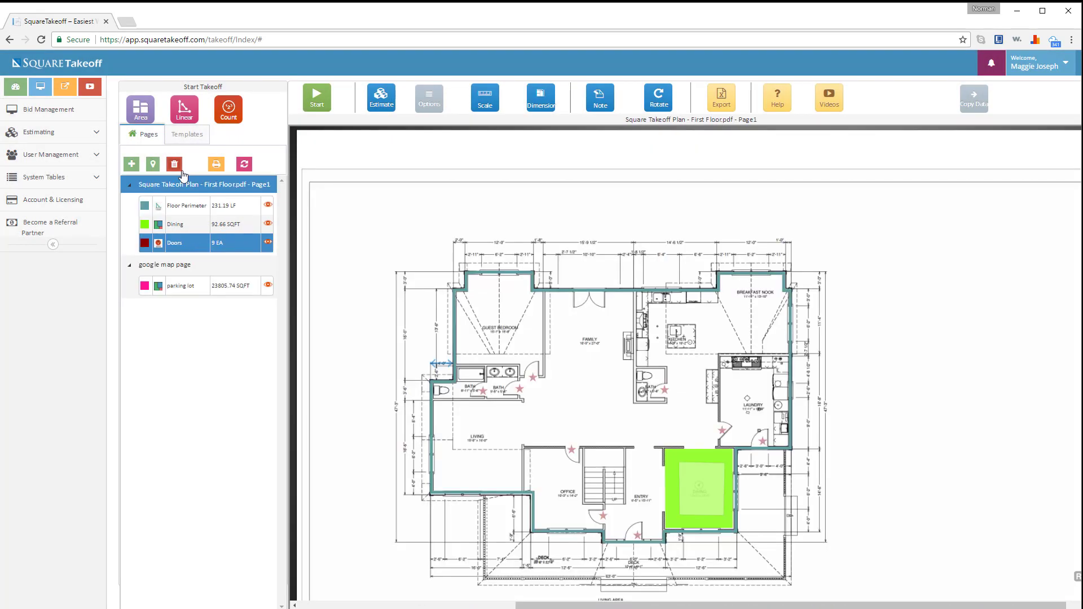
click(180, 167)
click(471, 127)
text(y)
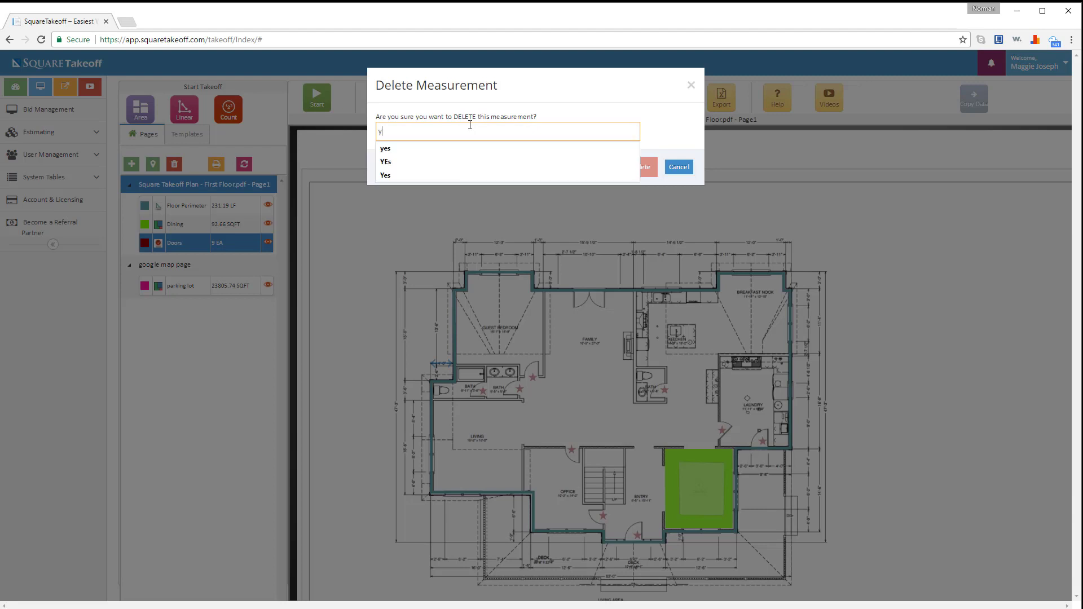
text(es)
click(478, 116)
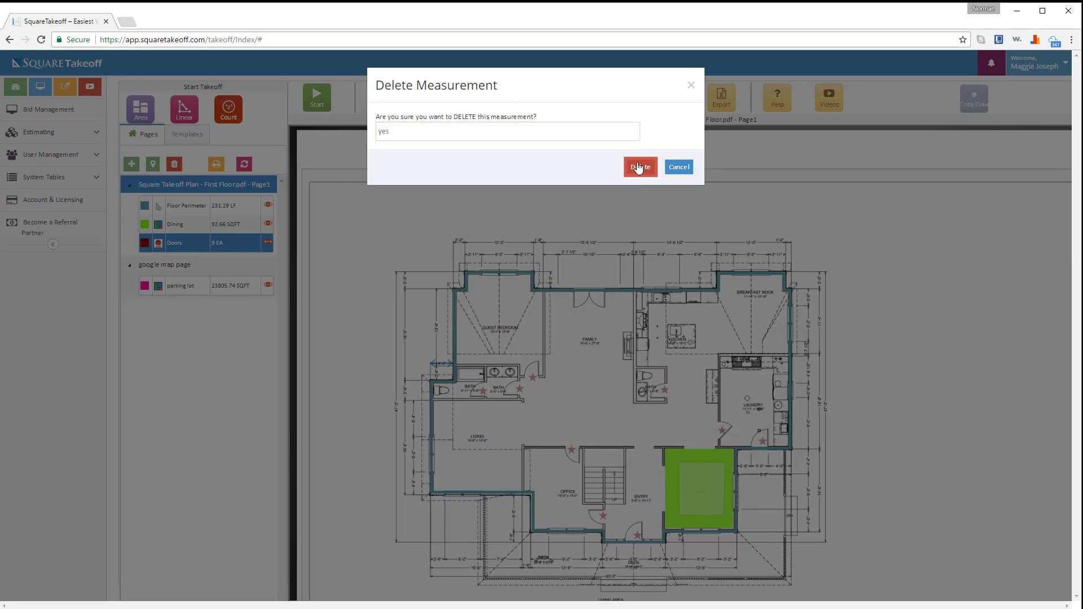
click(690, 85)
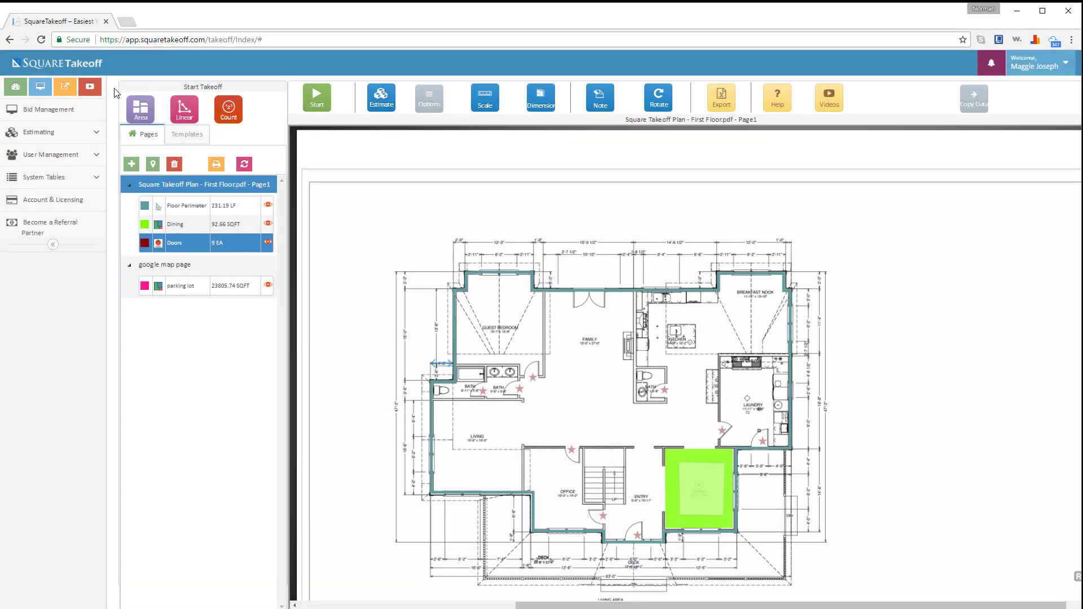
- Print all documents, refresh the pages list, and reopen the google map page's parking lot
click(216, 165)
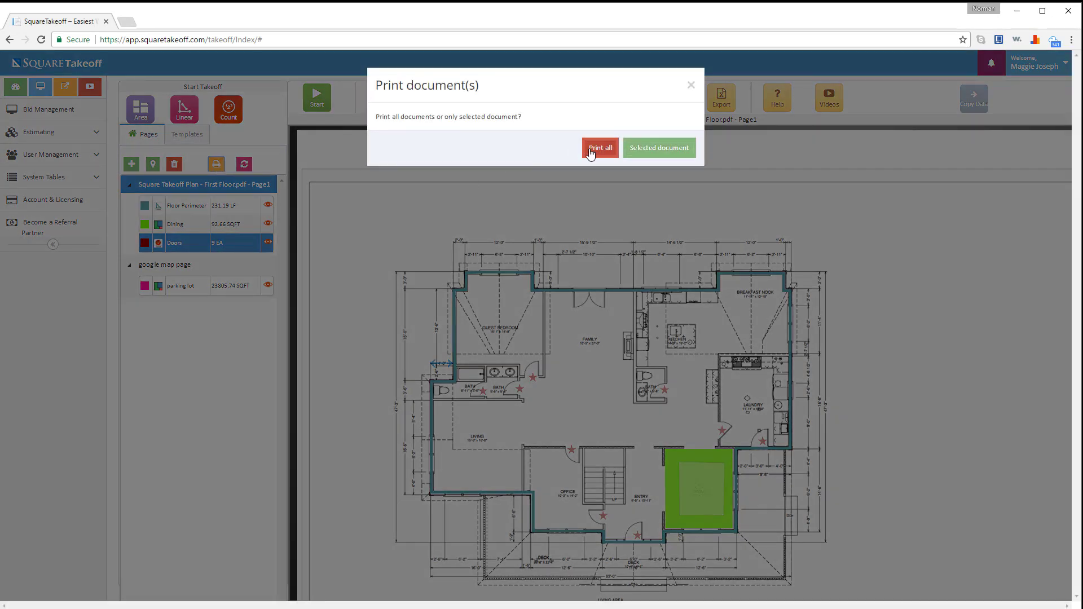
click(691, 86)
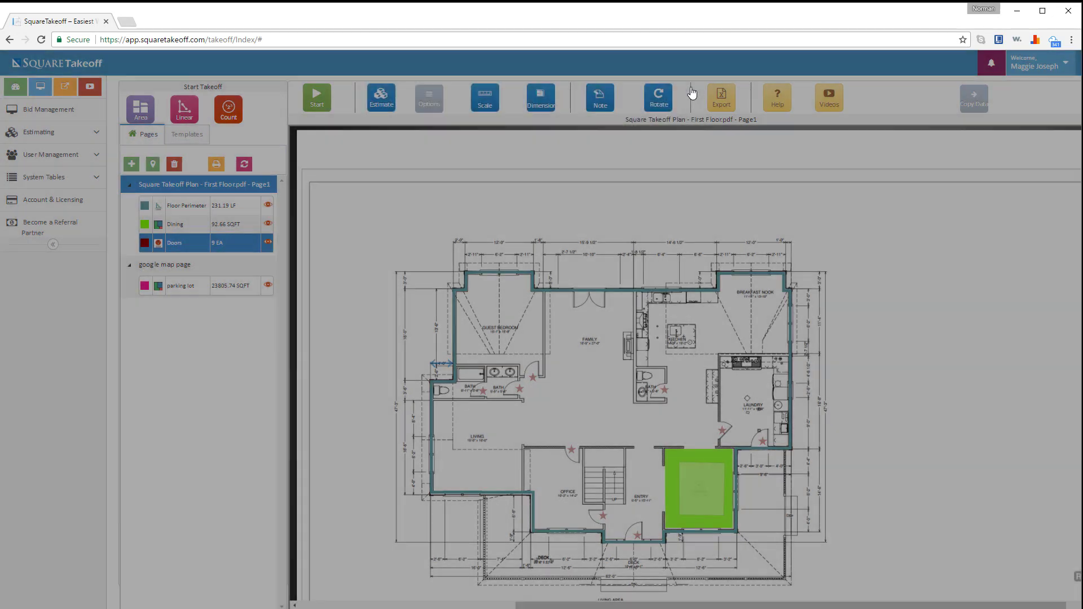
click(245, 164)
click(213, 187)
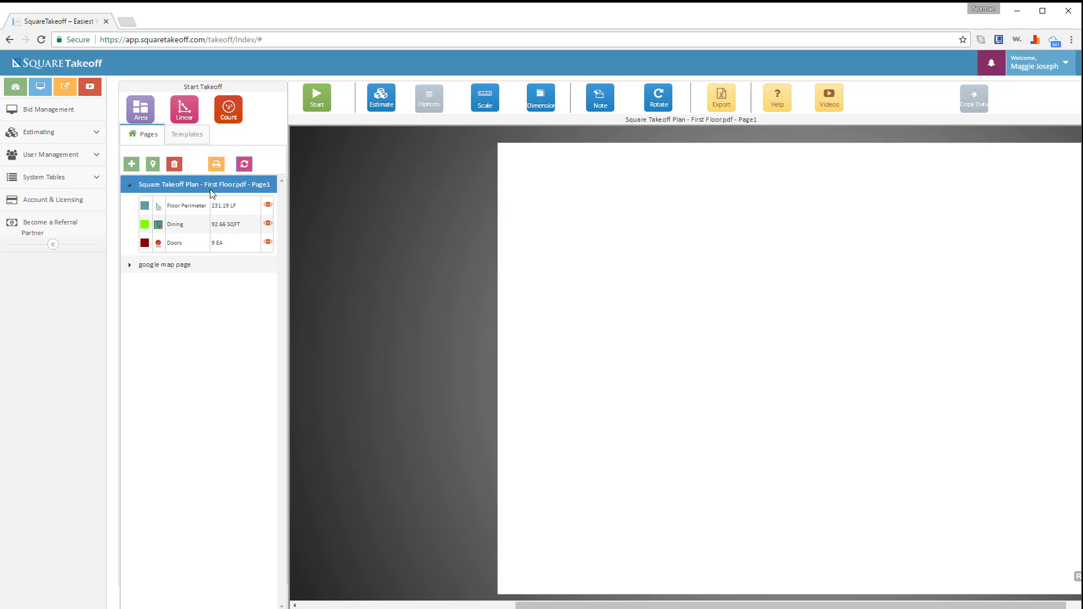
click(173, 264)
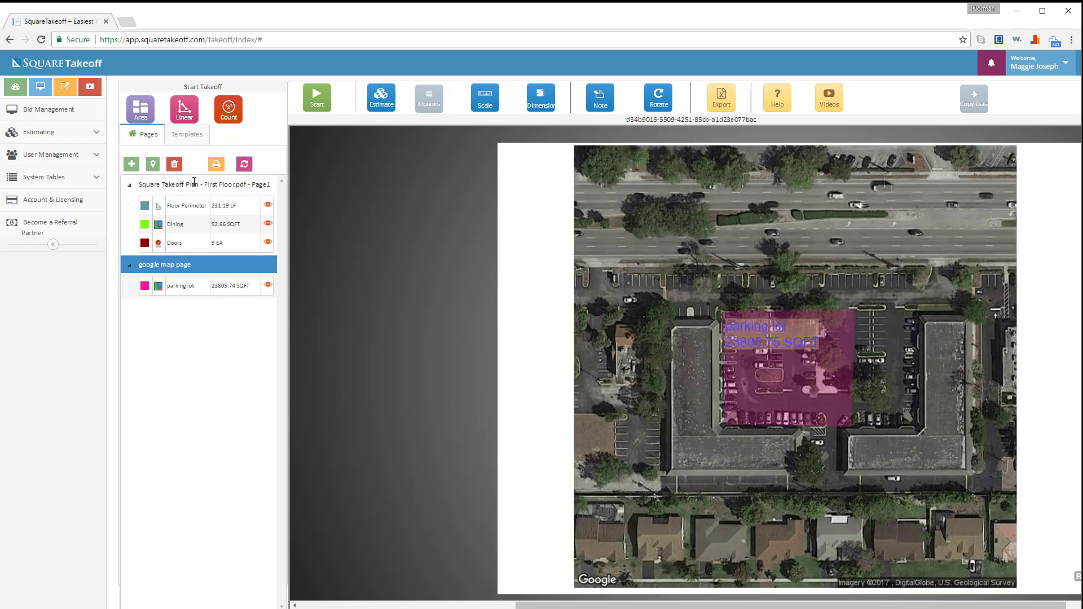
click(194, 183)
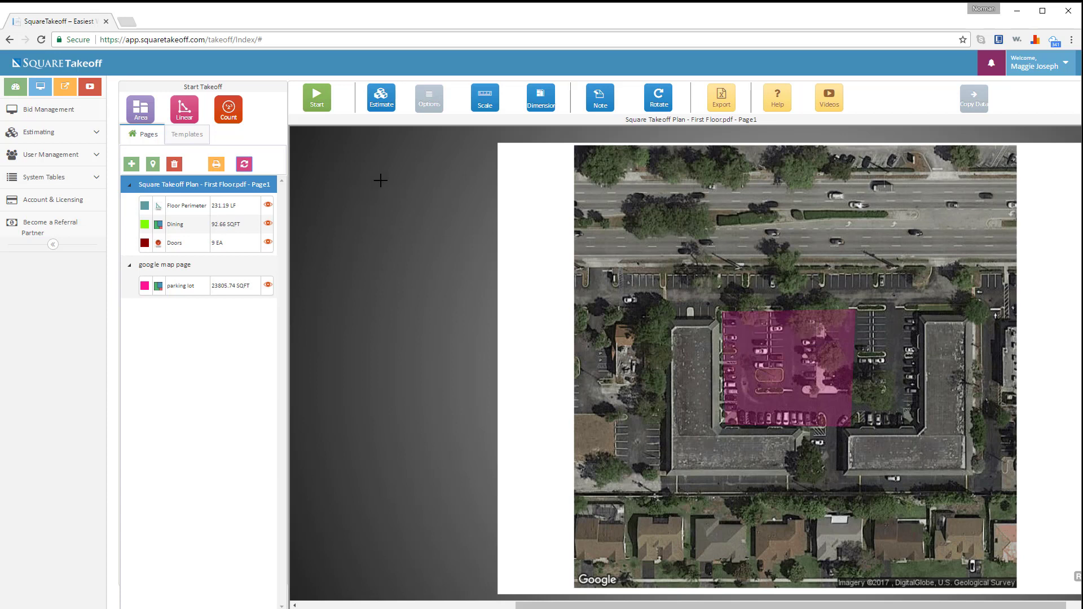
- Export all documents' quantities (perimeter, dining, doors, parking lot) as an HTML table, then close it
click(724, 101)
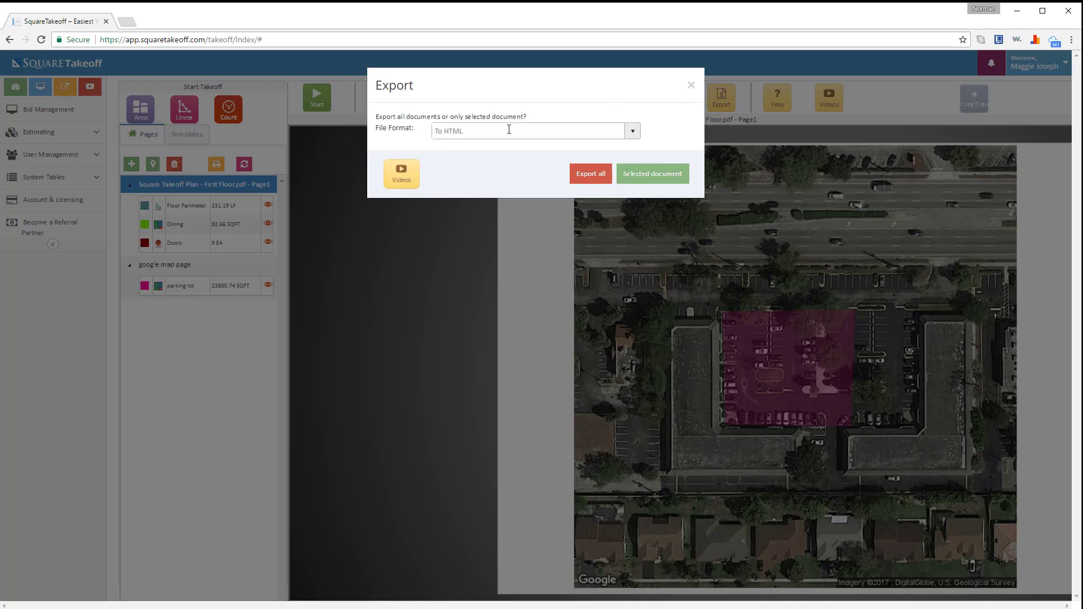
click(632, 132)
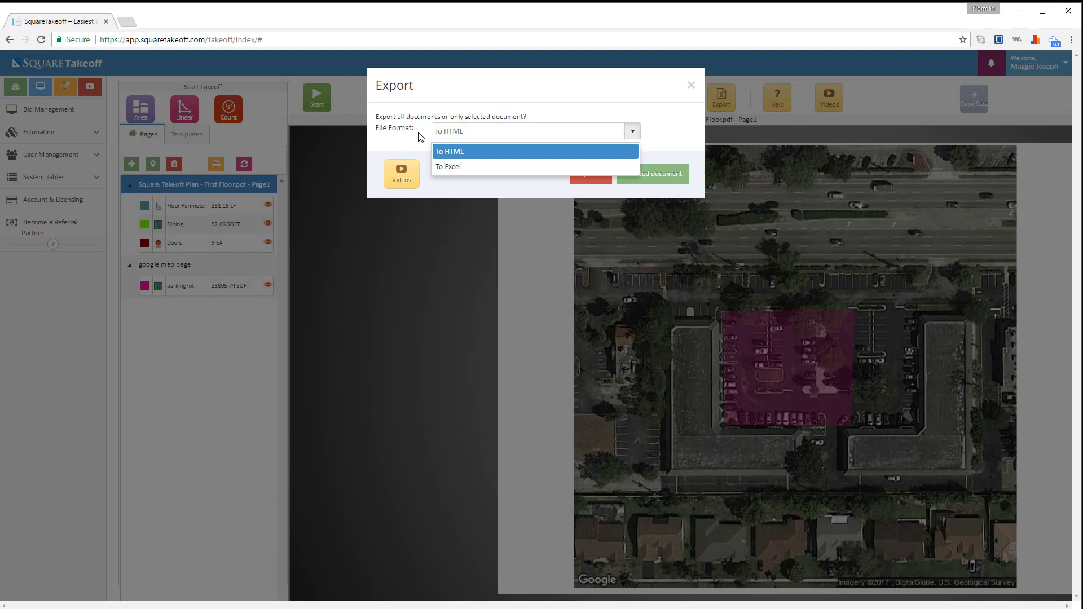
click(451, 156)
click(587, 170)
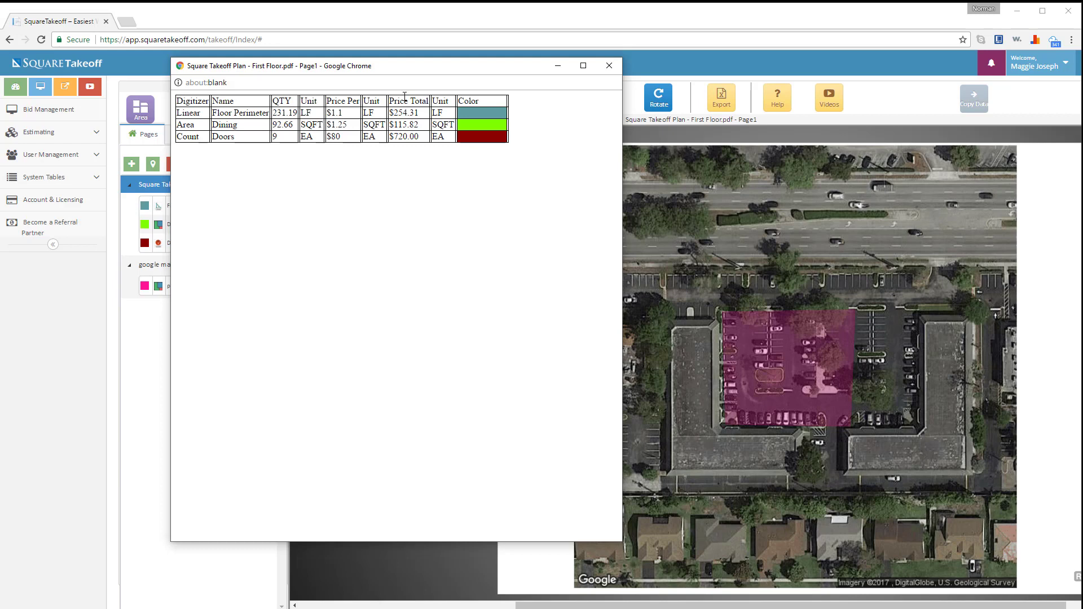
click(609, 66)
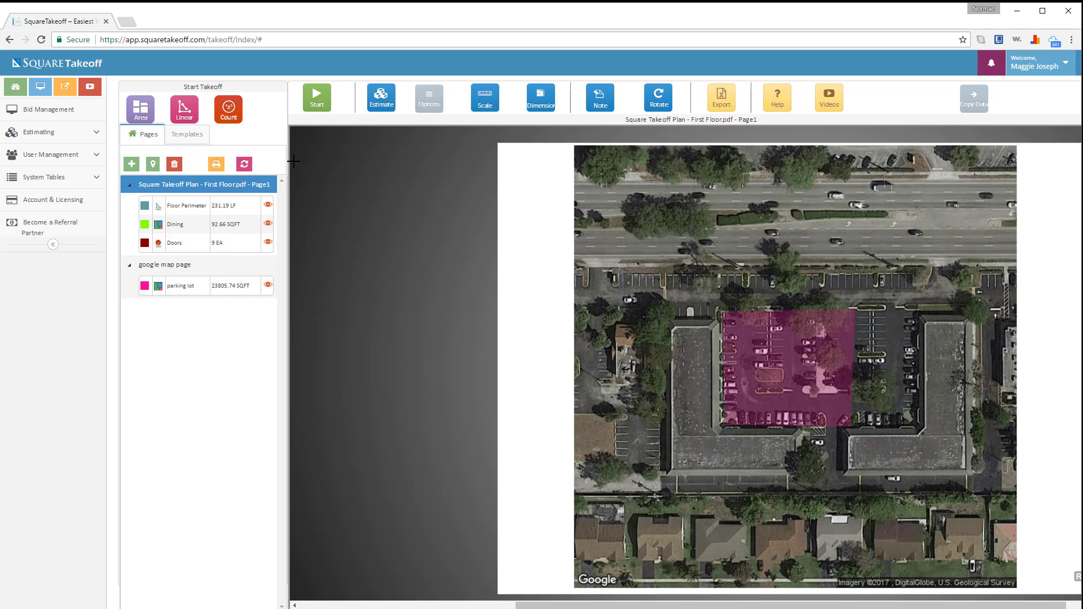
- Return to the Dashboard to view the monthly and weekly Bids Due vs Bids Awarded charts
click(16, 90)
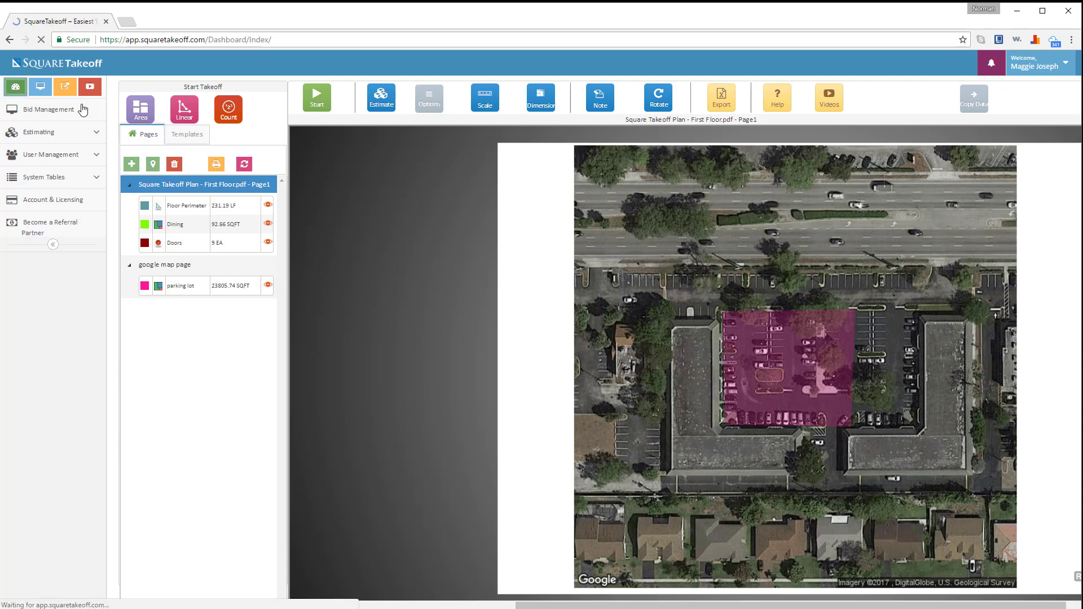
scroll(381, 182, down, 1)
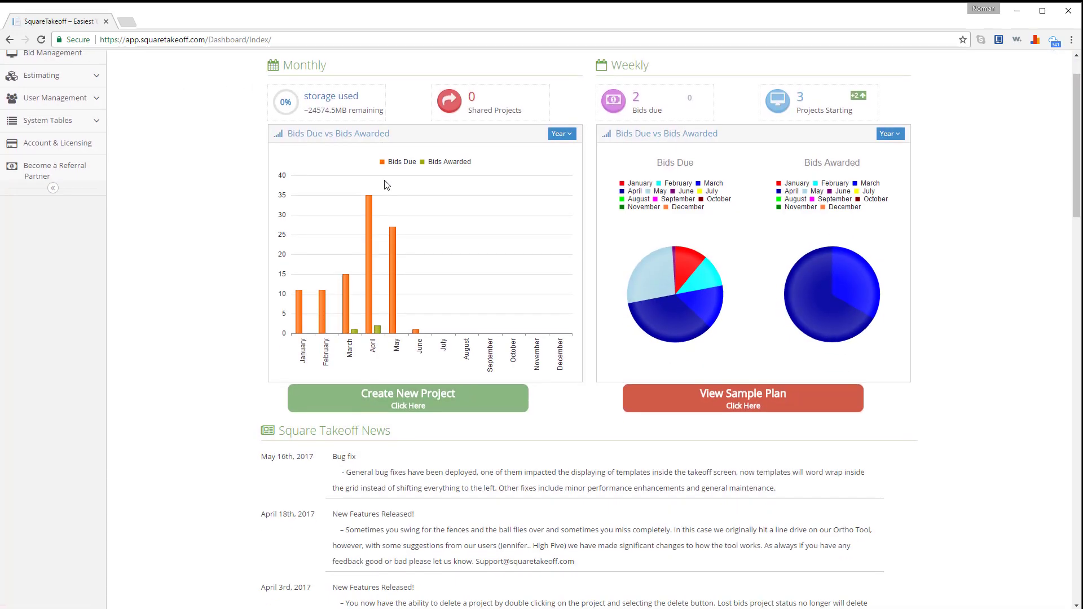